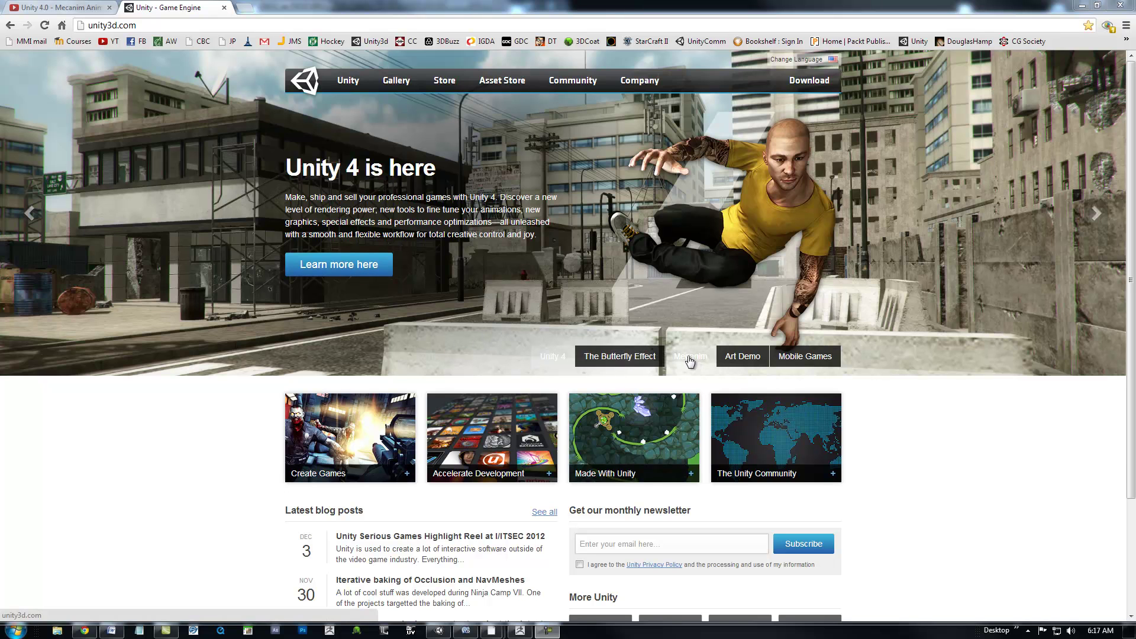
Open the Mecanim feature page on the Unity website and find its Mecanim Animation Tutorial video
left_click(691, 357)
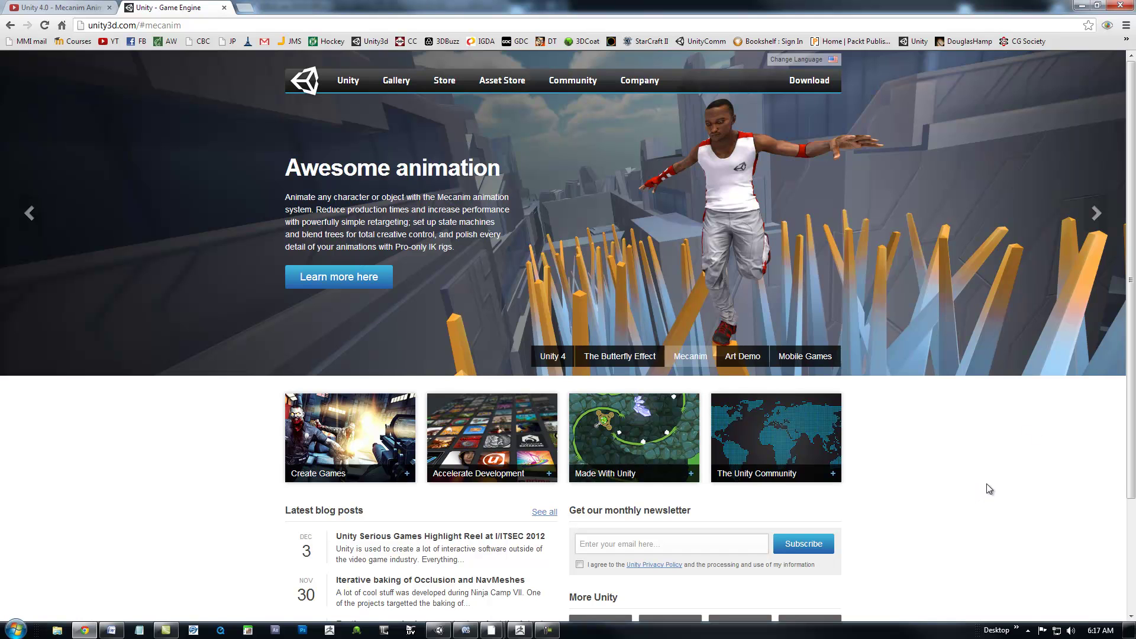
scroll(1053, 484, "down", 1)
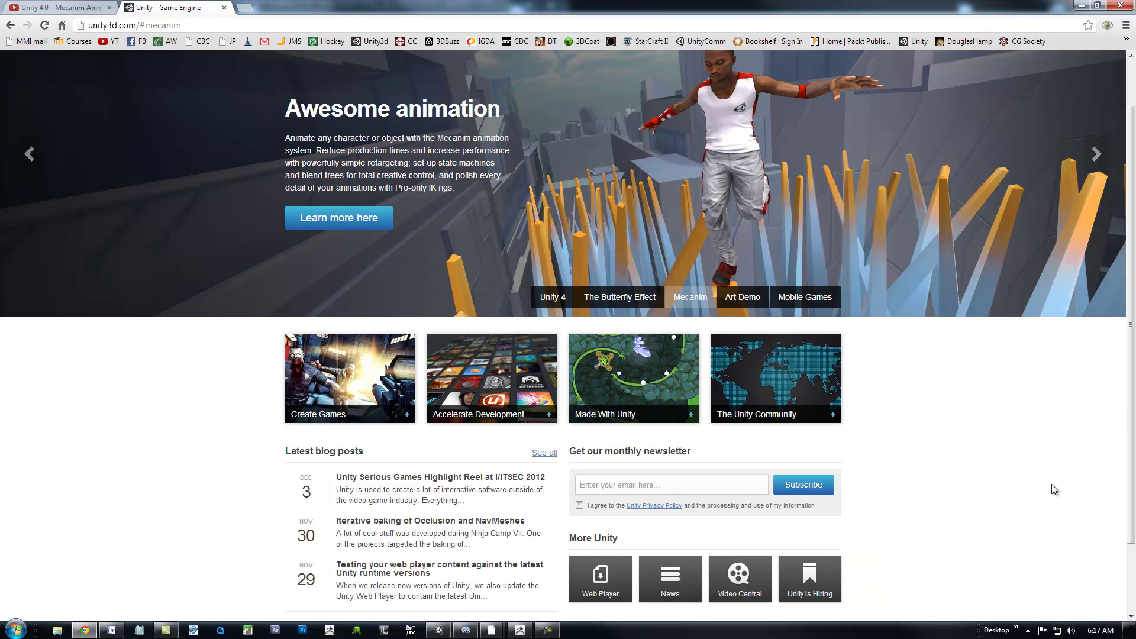
scroll(1052, 485, "up", 1)
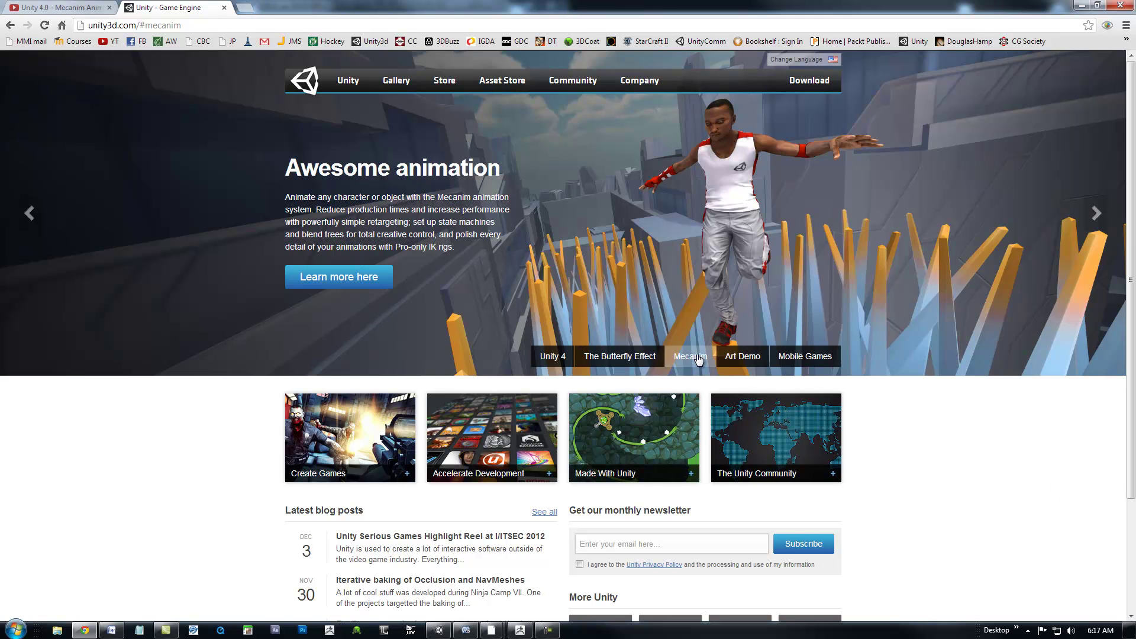
left_click(338, 277)
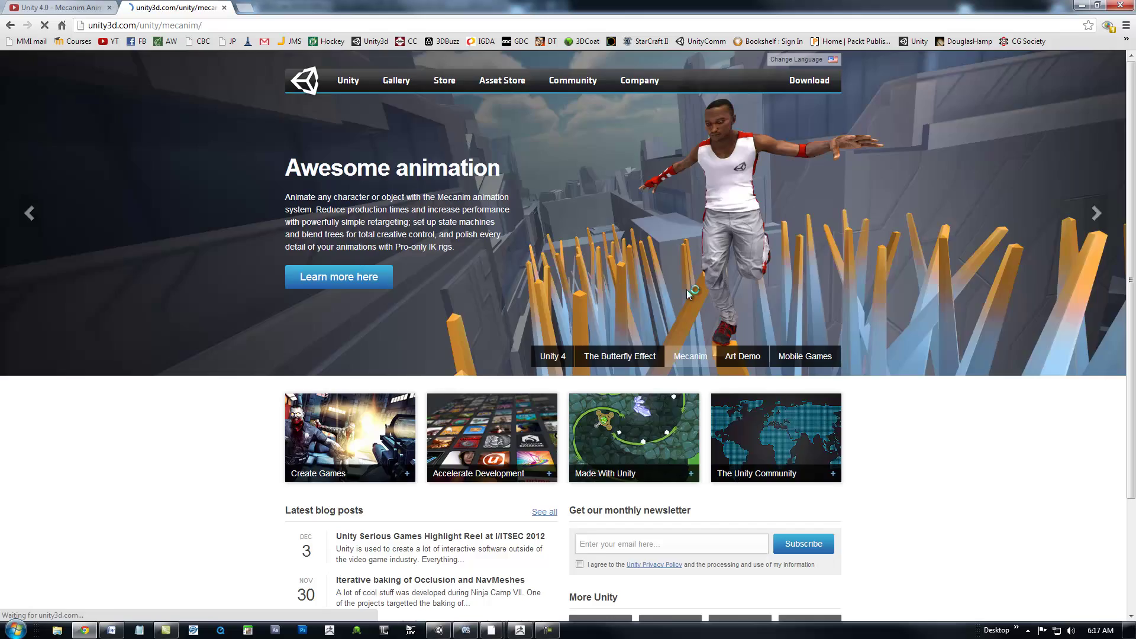
scroll(1028, 400, "down", 1)
scroll(1028, 400, "down", 1)
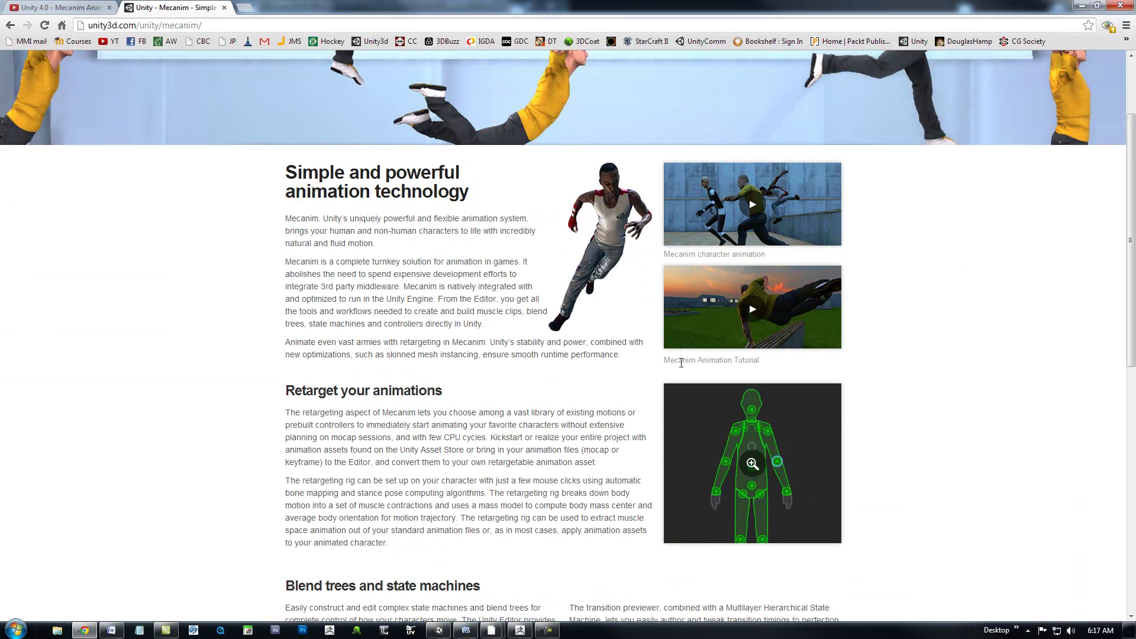
Open the Mecanim Animation Tutorial video, pause it, and close the player
left_click_drag(768, 354, 671, 360)
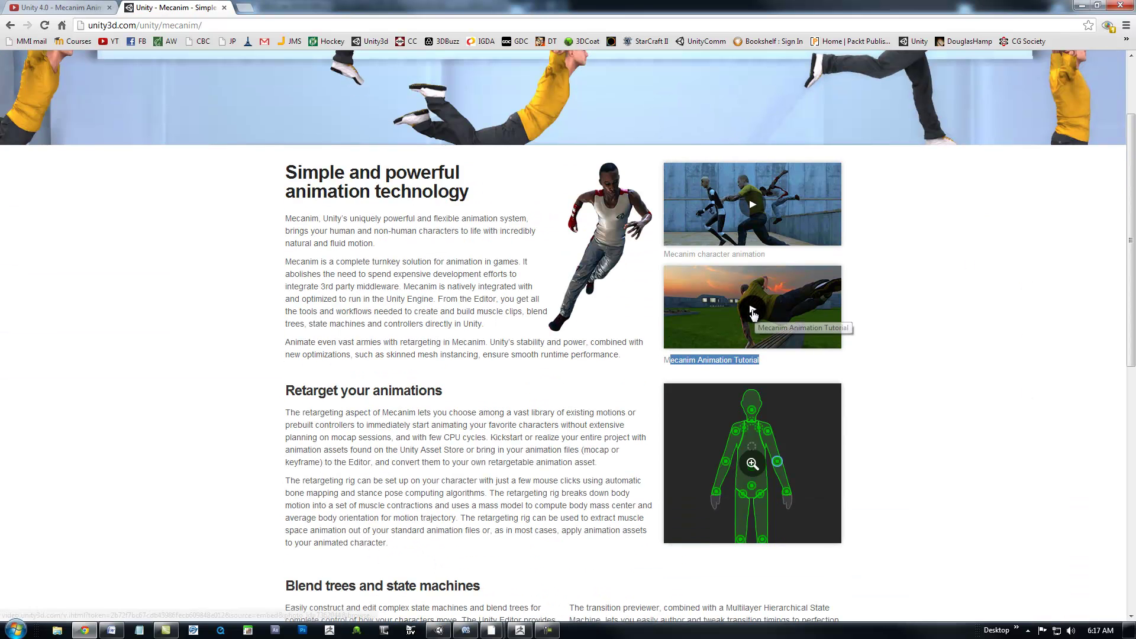
left_click(993, 359)
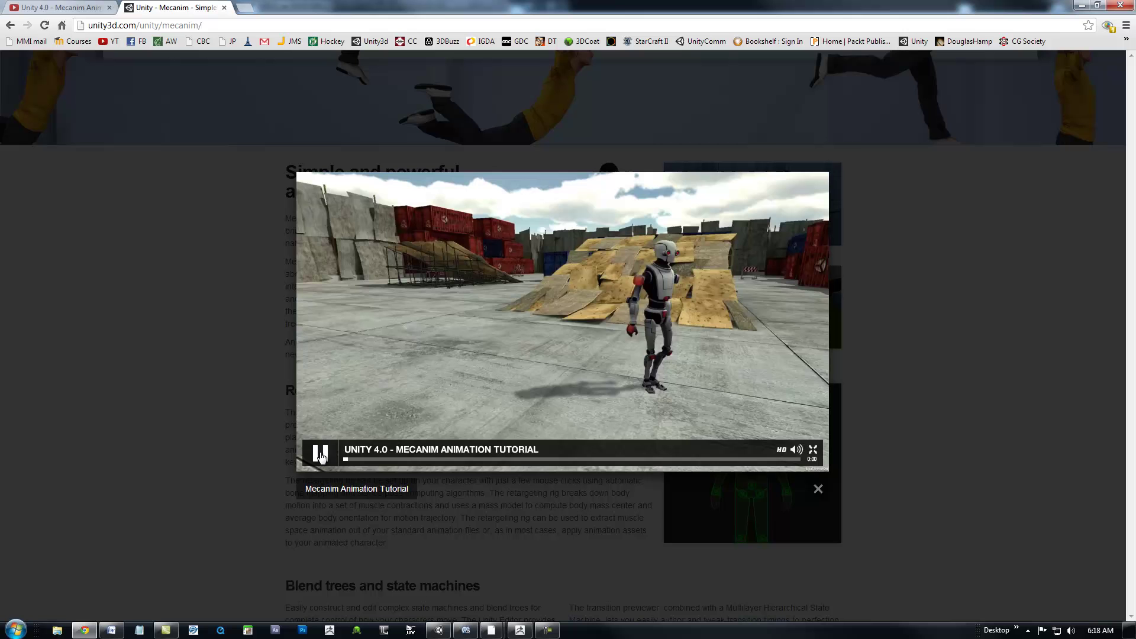
left_click(319, 455)
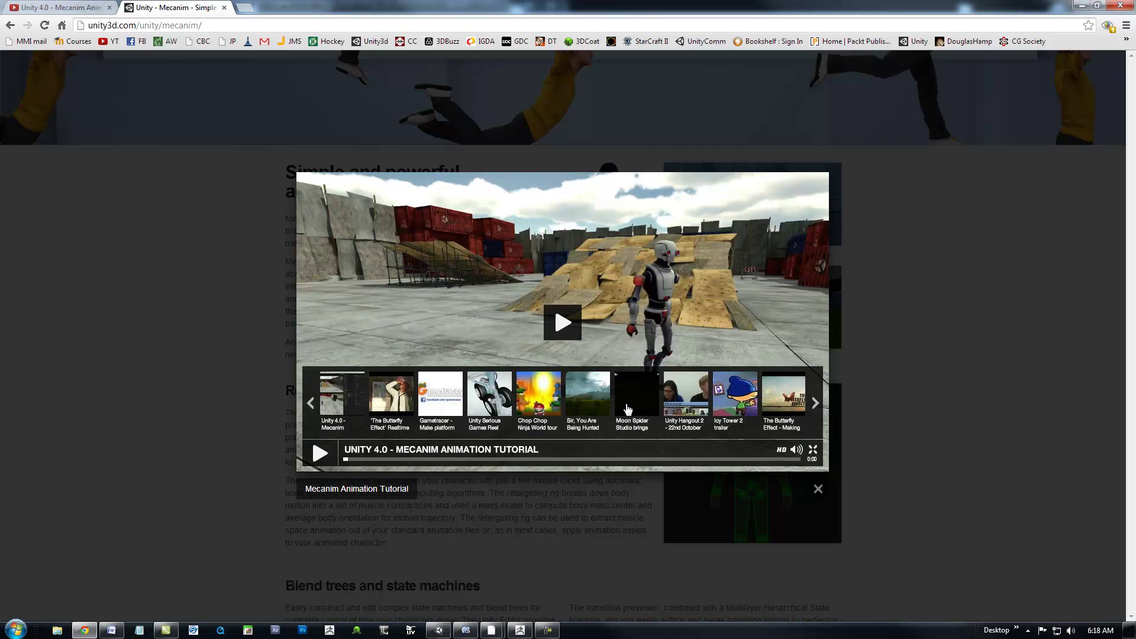
left_click(818, 489)
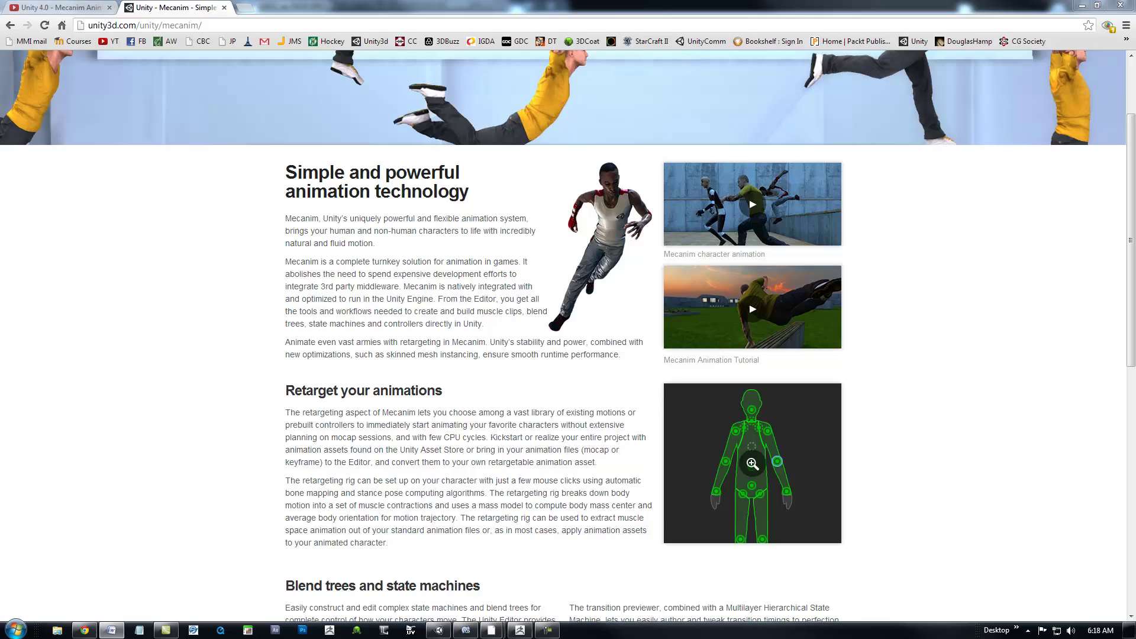
Bring the Word document of links into view and highlight the YouTube tutorial link and the MecanimTute.zip download link
left_click_drag(1135, 40, 805, 41)
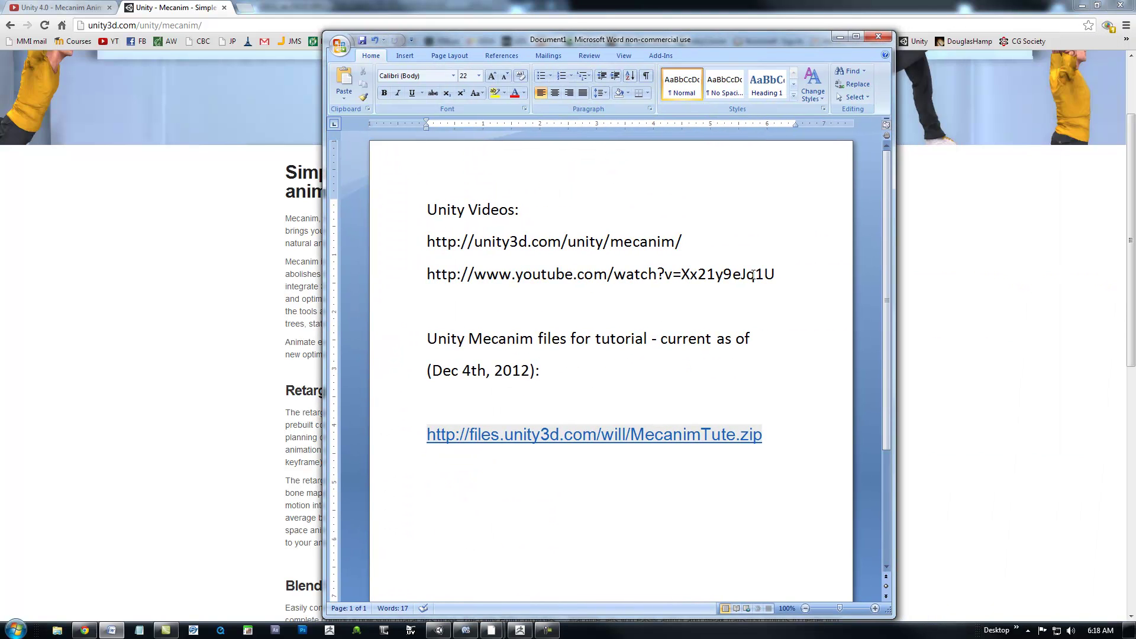
left_click_drag(754, 275, 385, 269)
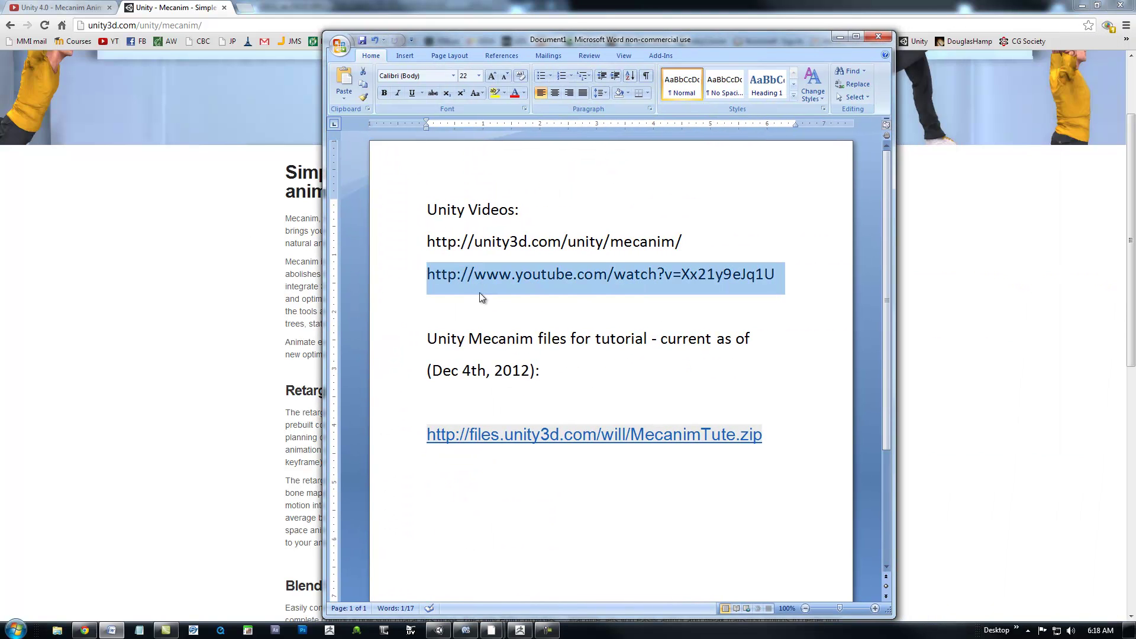
left_click(692, 274)
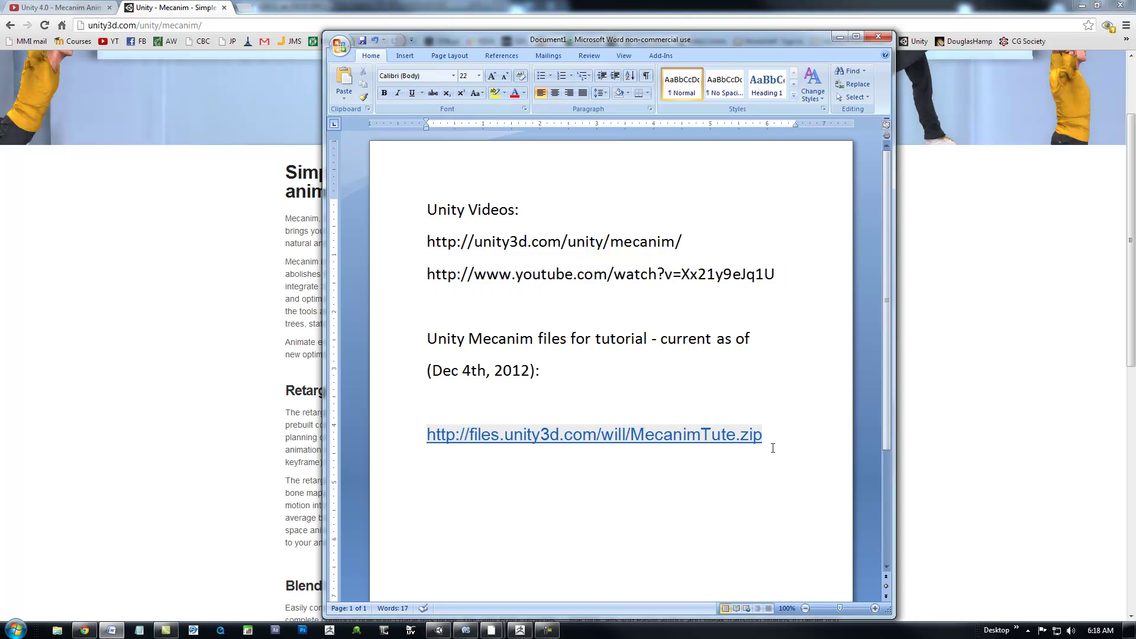
left_click_drag(758, 435, 421, 436)
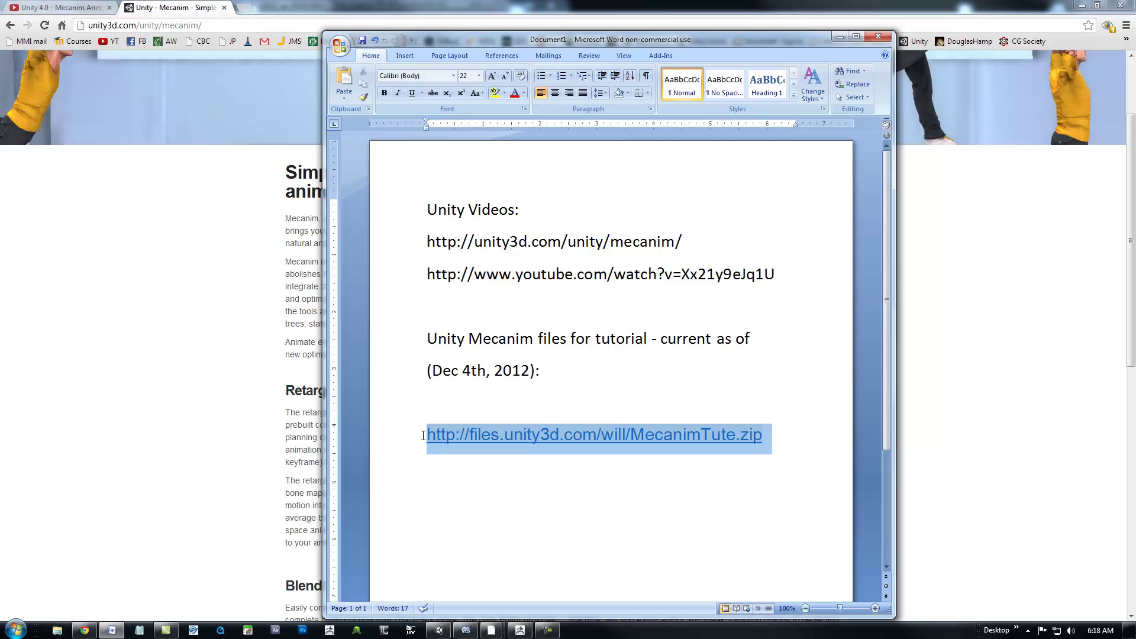
left_click(477, 470)
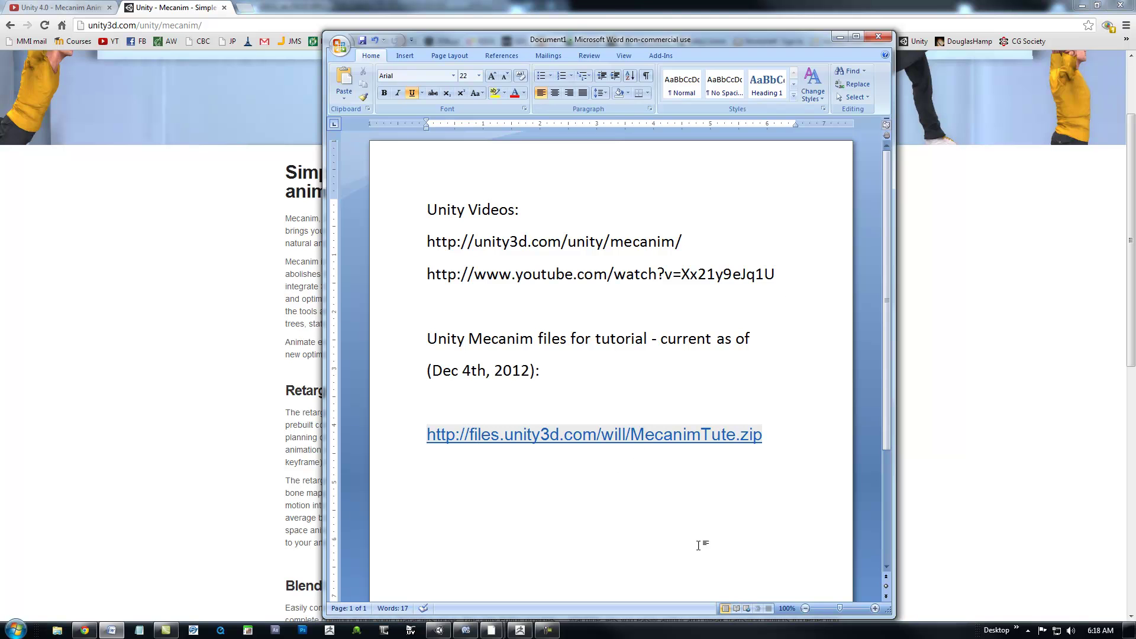
Switch to the YouTube page of the tutorial and highlight its title, Unity 4.0 - Mecanim Animation Tutorial
left_click(52, 13)
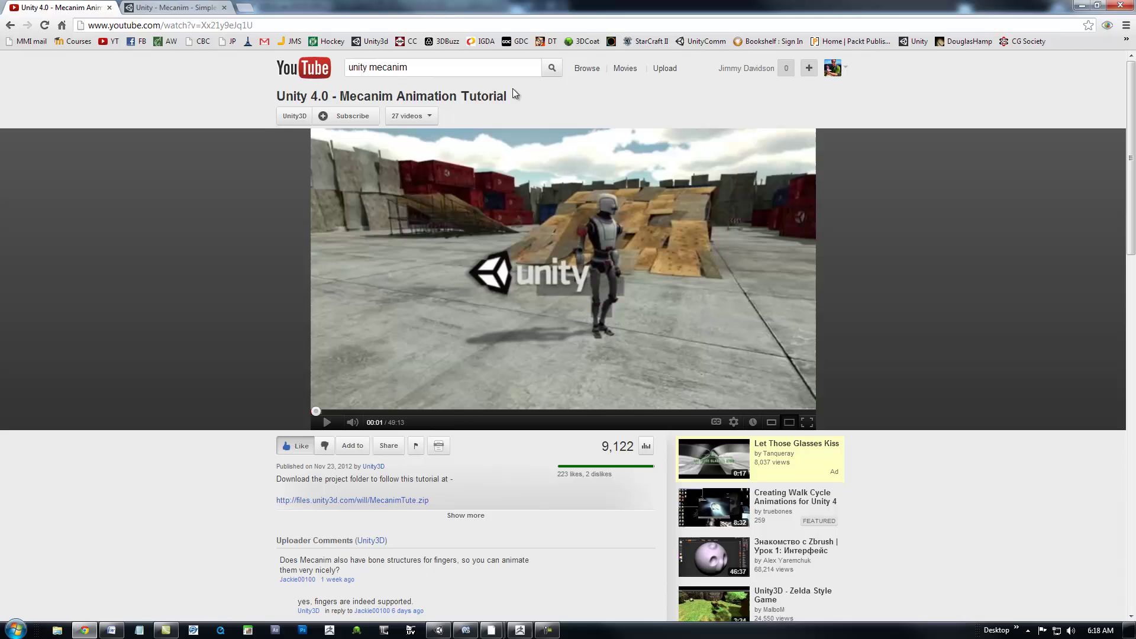
left_click_drag(515, 103, 278, 98)
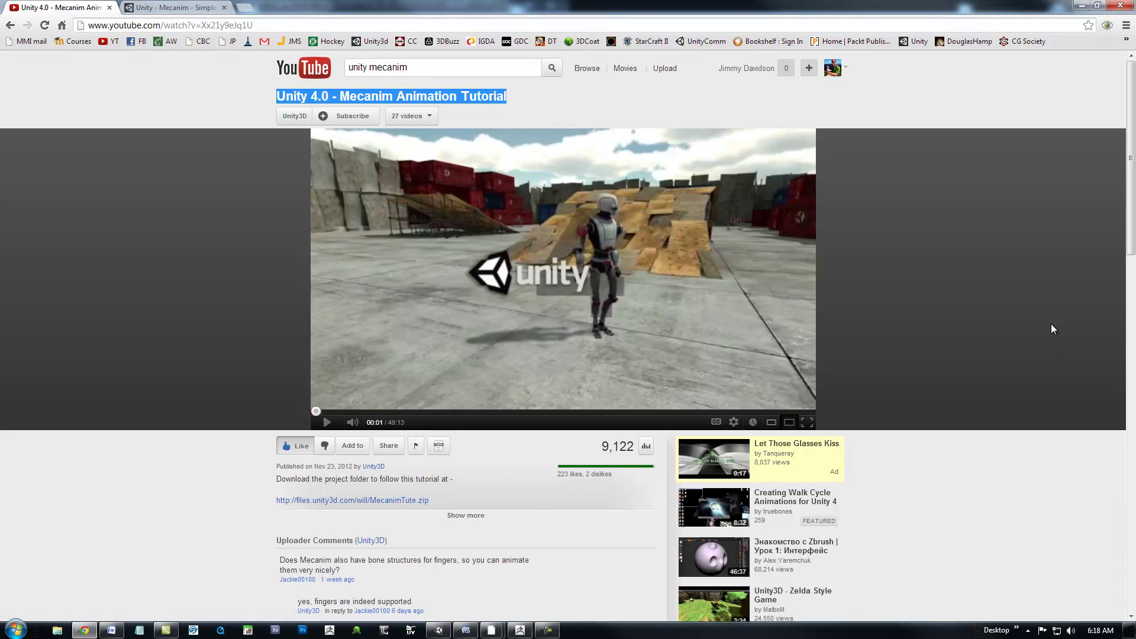
Review the BotControlScript, AnimTriggers, ThirdPersonCamera and LaserEyes scripts in MonoDevelop, and move its window off the screen
left_click_drag(1135, 33, 715, 60)
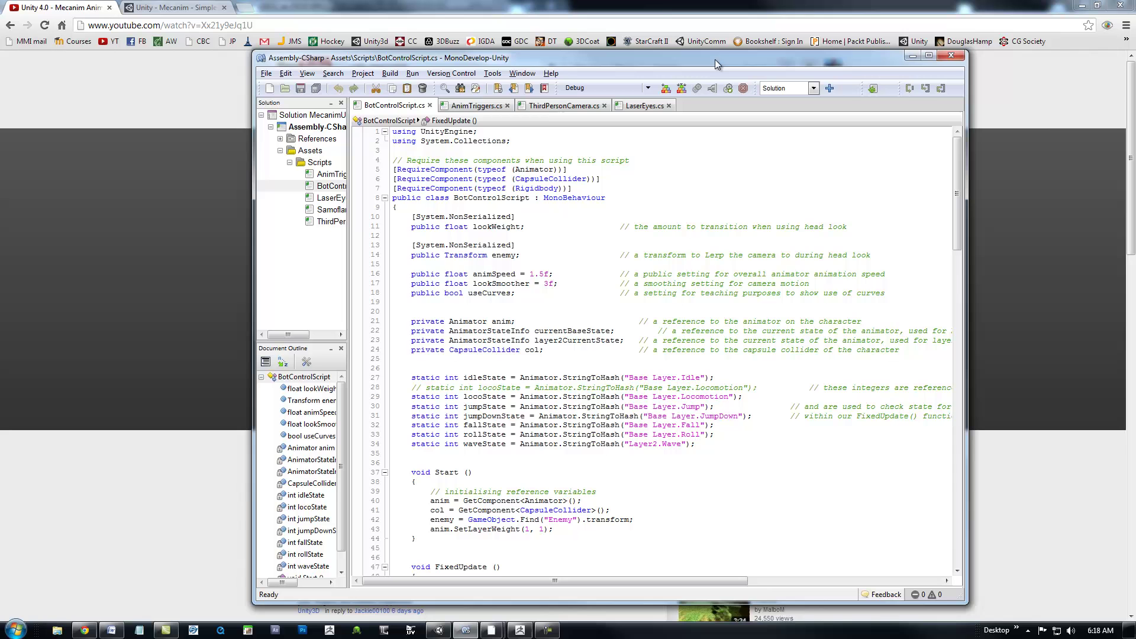
left_click_drag(957, 253, 957, 243)
scroll(959, 208, "down", 1)
scroll(958, 195, "up", 1)
left_click_drag(489, 62, 502, 60)
left_click(486, 103)
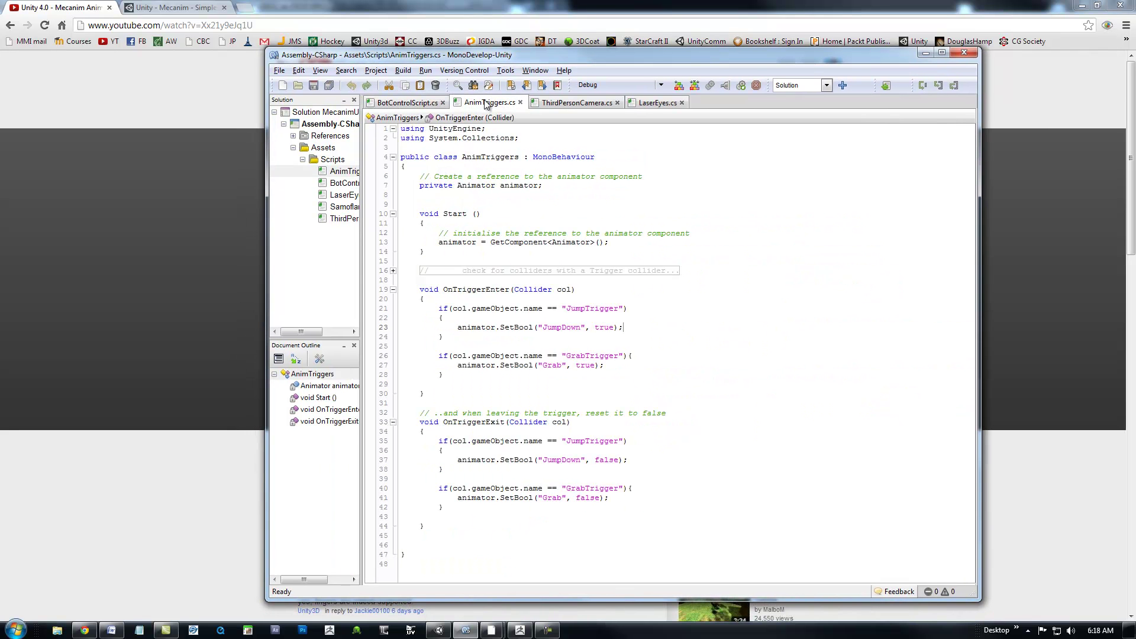
left_click(551, 103)
left_click(657, 104)
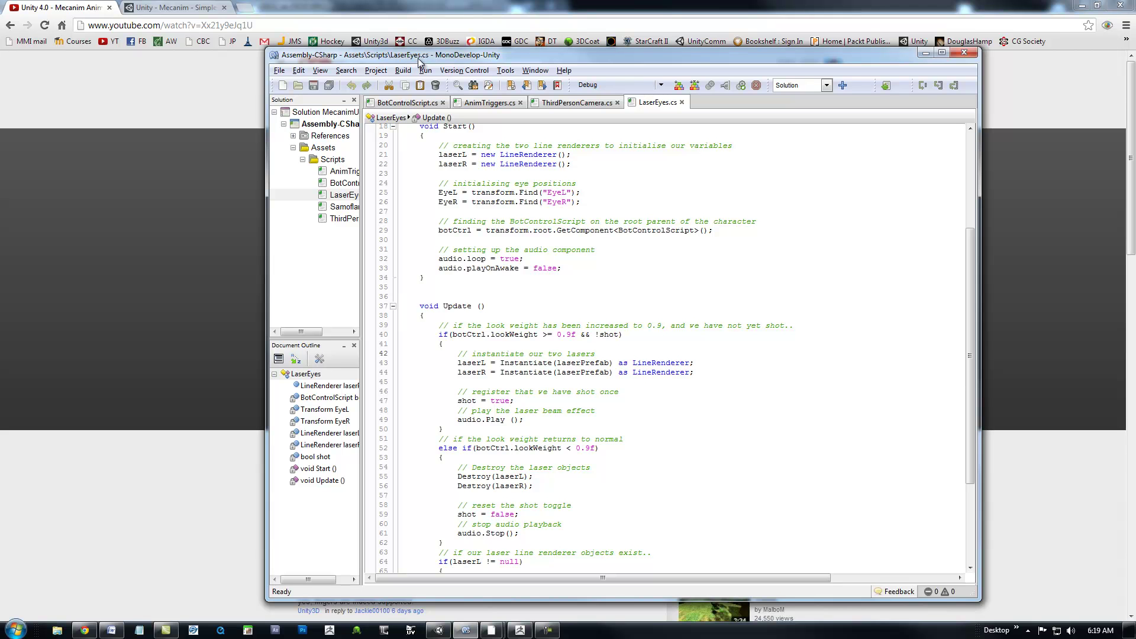
left_click_drag(419, 57, 1135, 55)
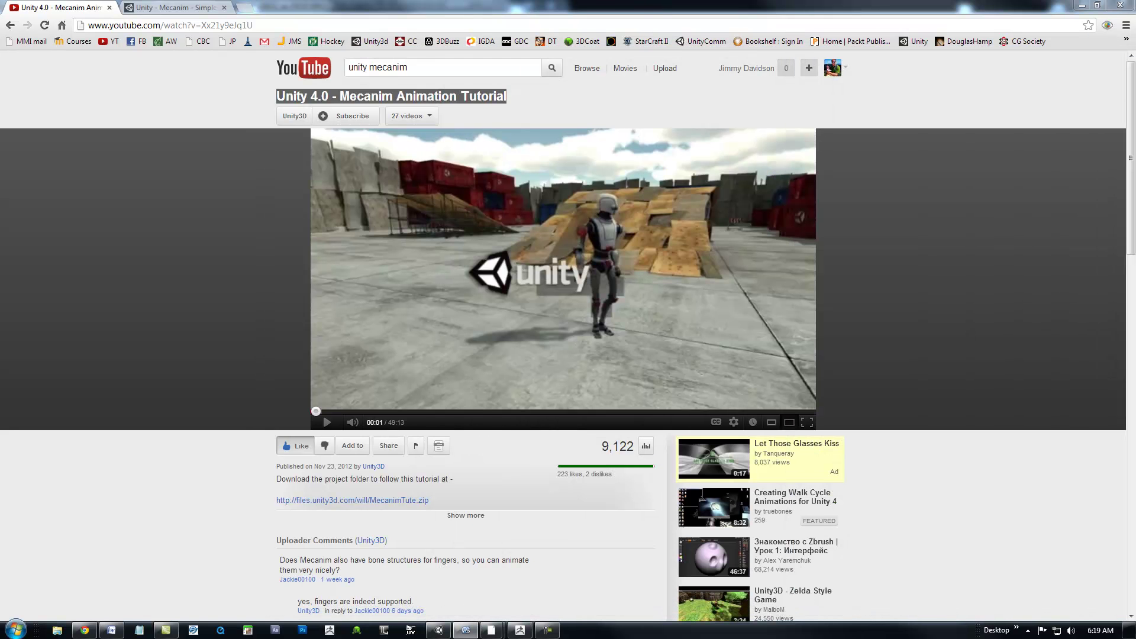
Switch to Unity and inspect the arena in a maximized Scene view, selecting the green walls and the floating sphere, and restore the layout
left_click(439, 630)
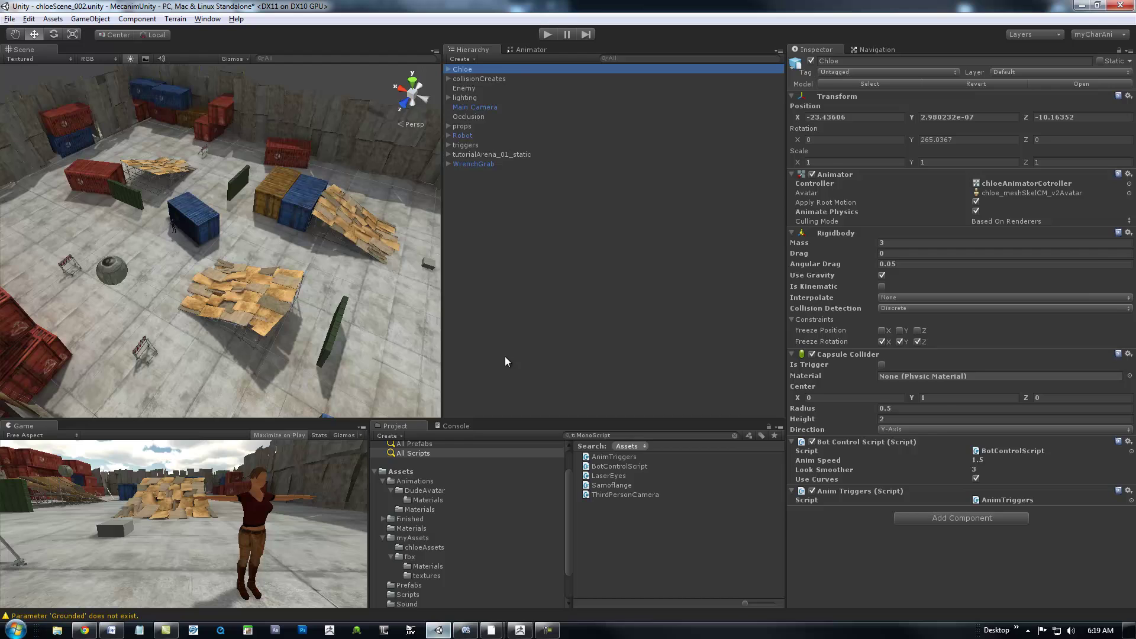
key("shift+space")
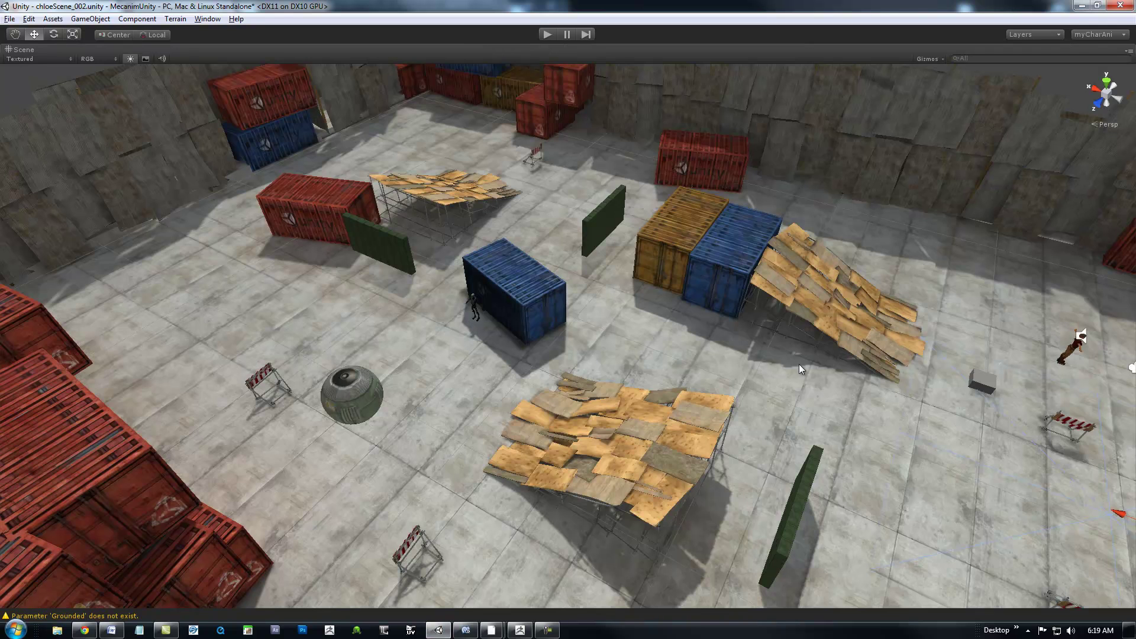
scroll(728, 355, "down", 7, "alt")
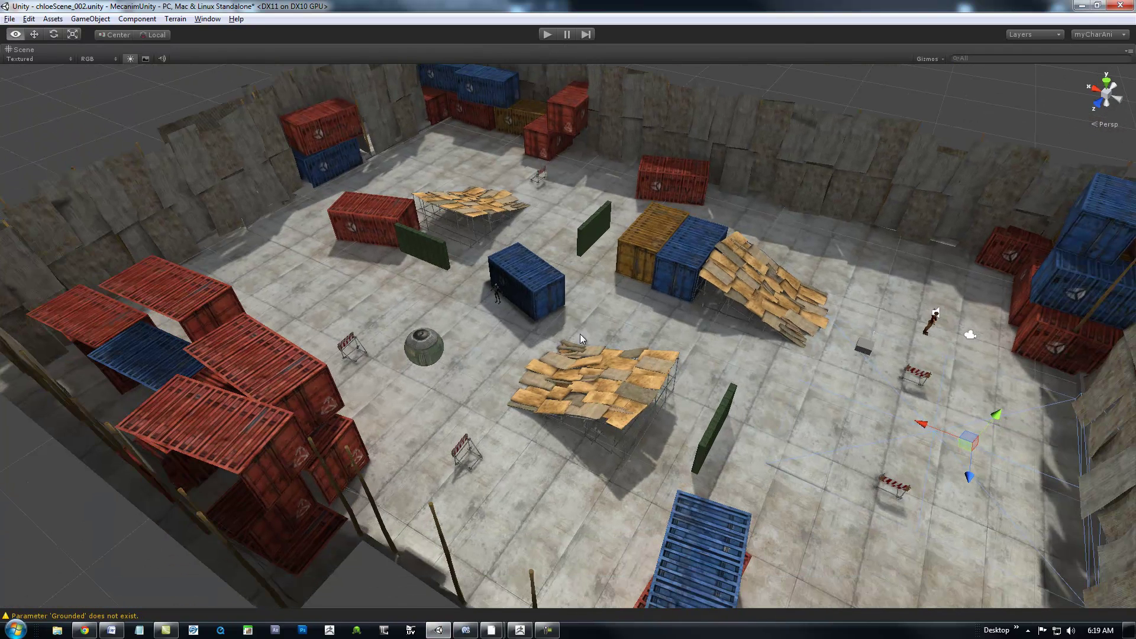
left_click(720, 422)
left_click(595, 237)
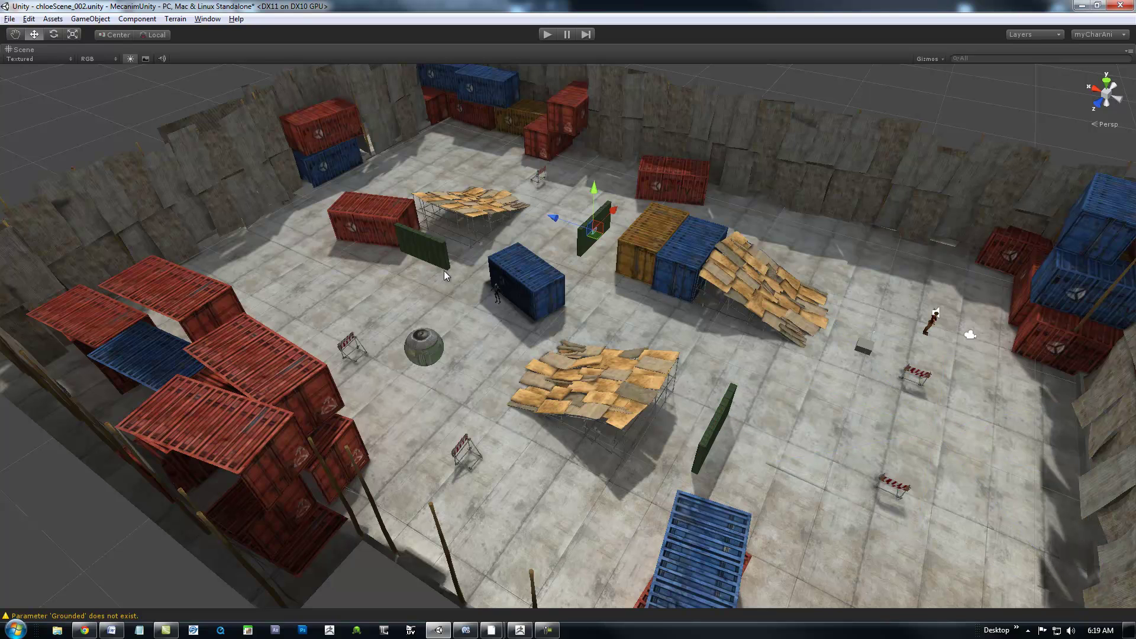
left_click(425, 247)
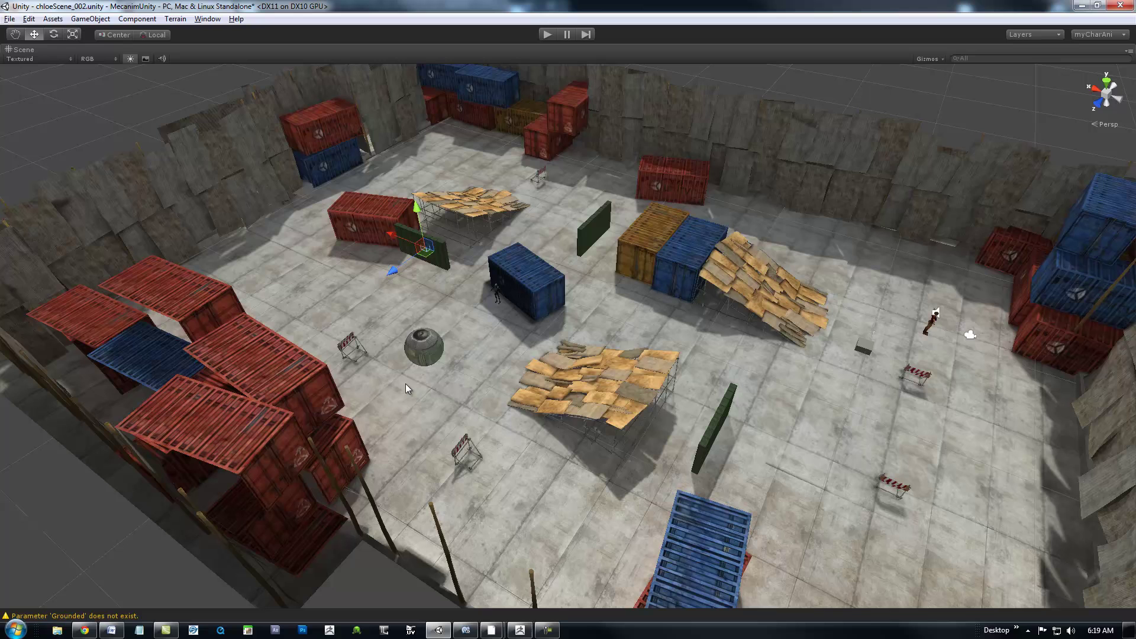
left_click(425, 349)
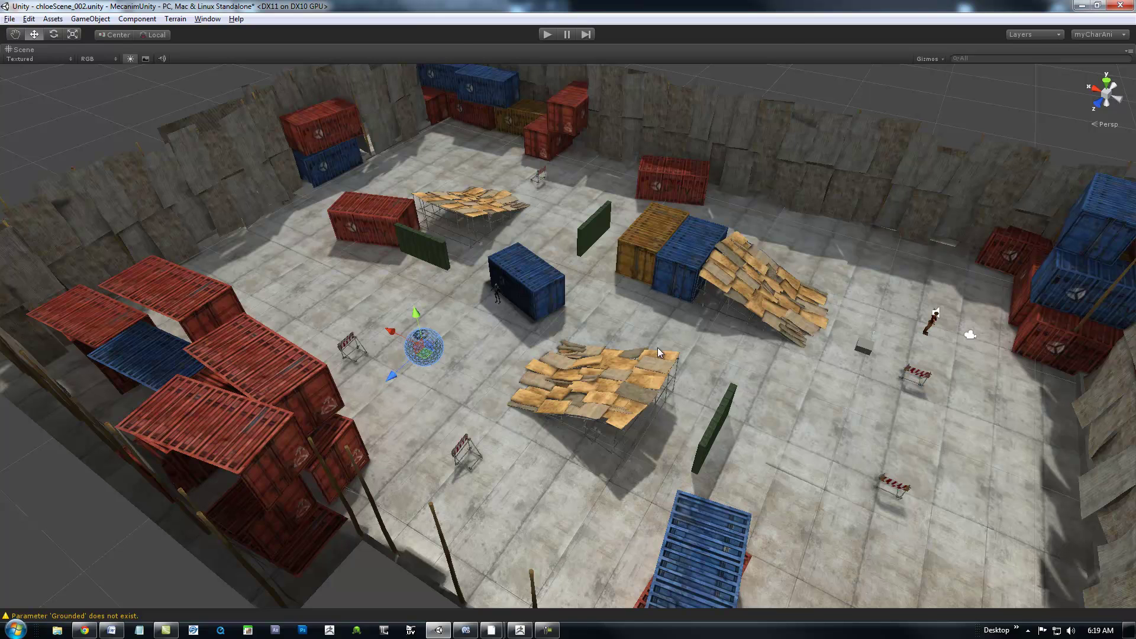
key("shift+space")
left_click_drag(239, 281, 247, 262, "alt")
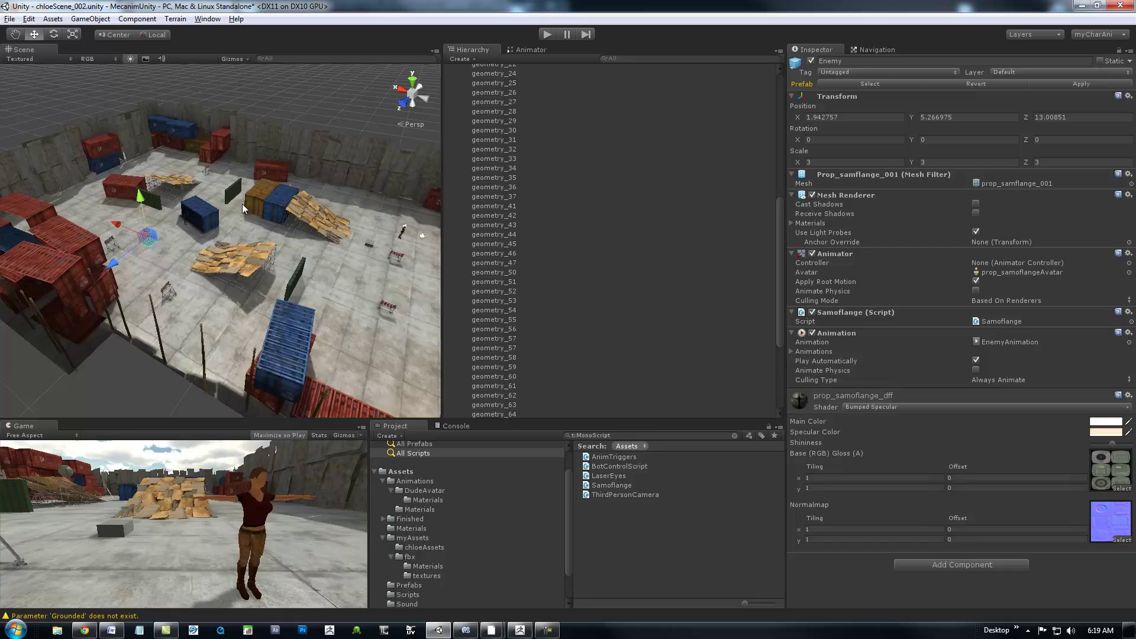
Start the game preview and run Chloe along the arena walls and containers, testing turns and a jump
left_click(547, 35)
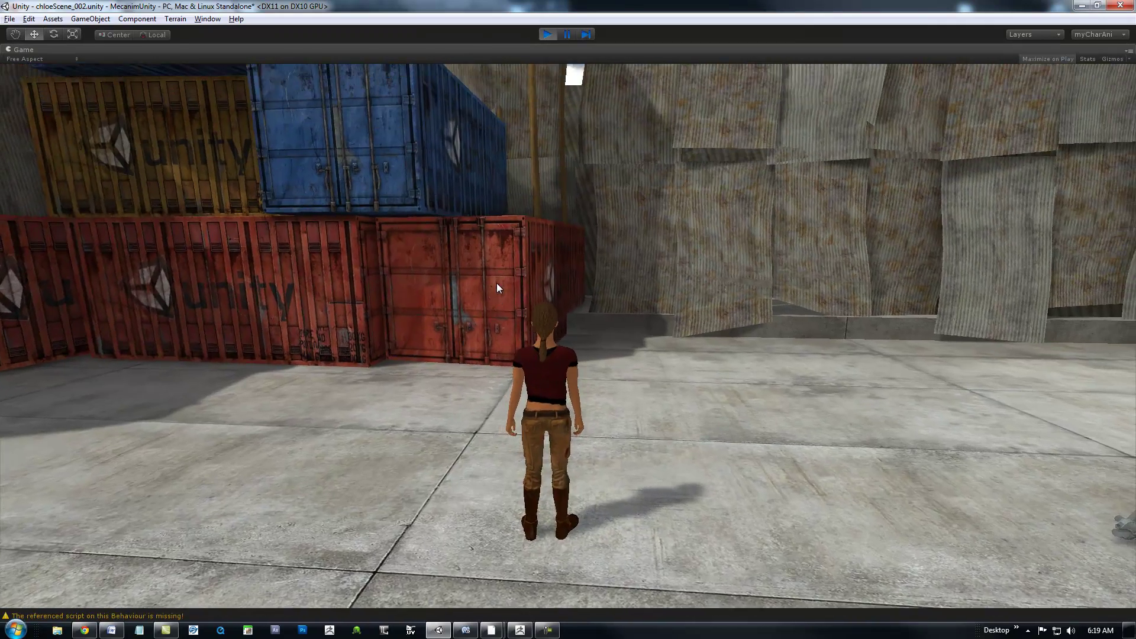
key("w")
key("d")
key("a")
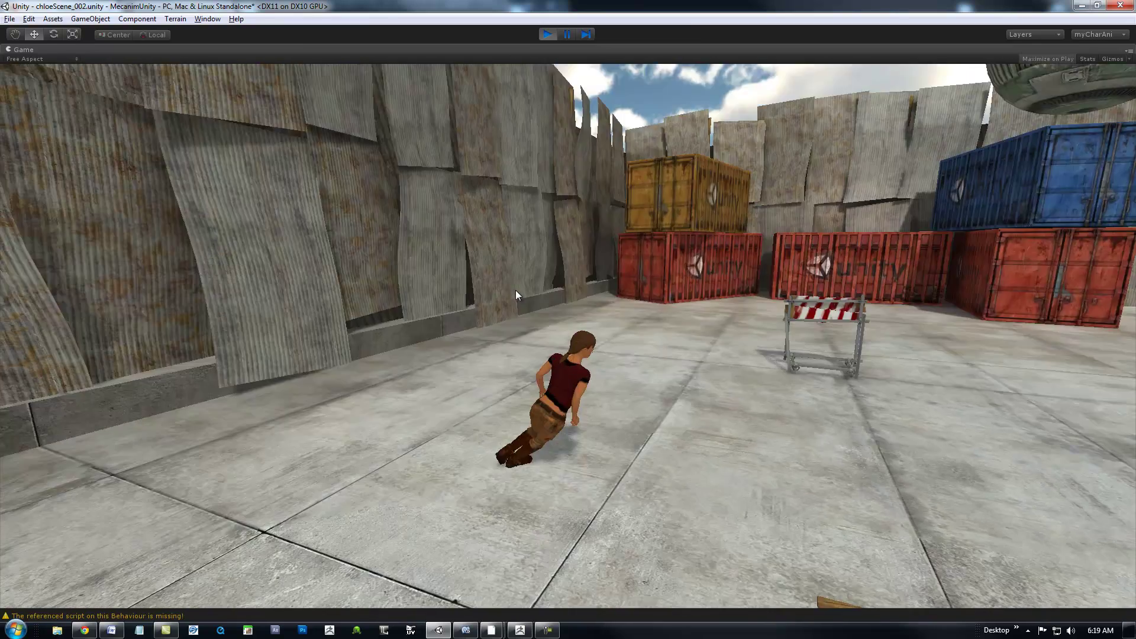
key("d")
key("space")
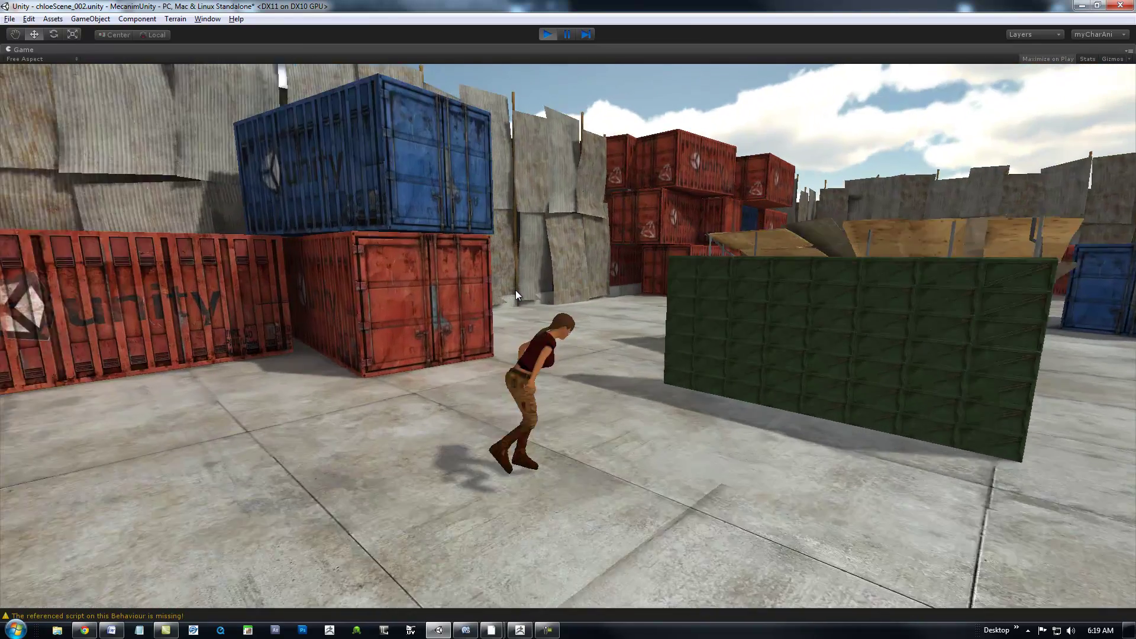
key("d")
key("d")
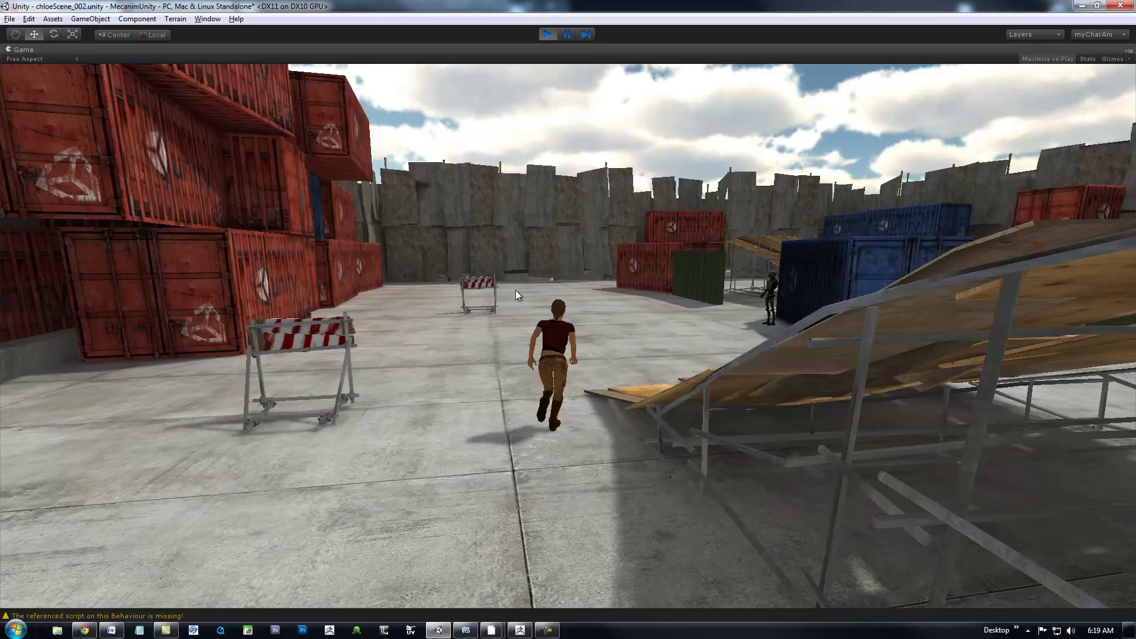
Run Chloe past the barricades and up the wooden ramp, and jump off it toward the floating sphere
key("w")
key("d")
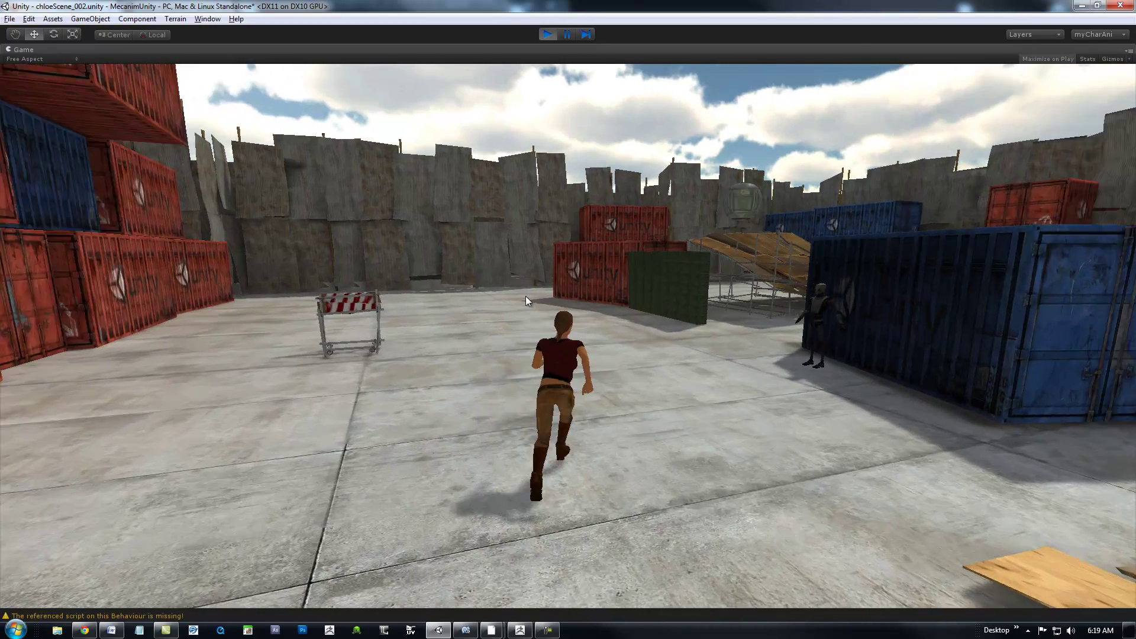
key("a")
key("d")
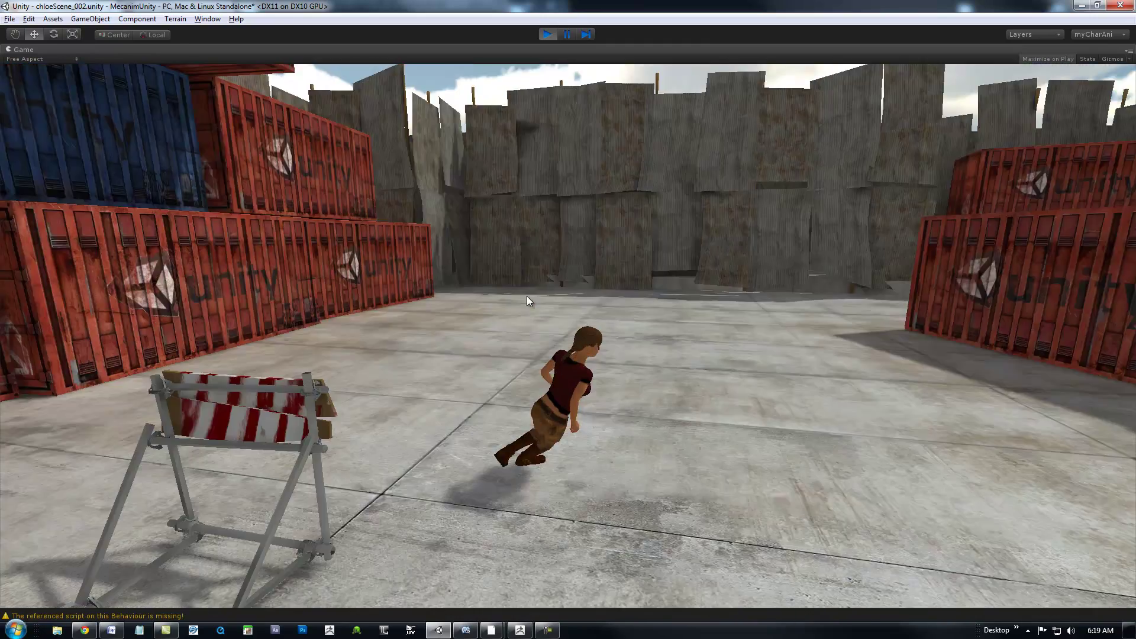
key("w")
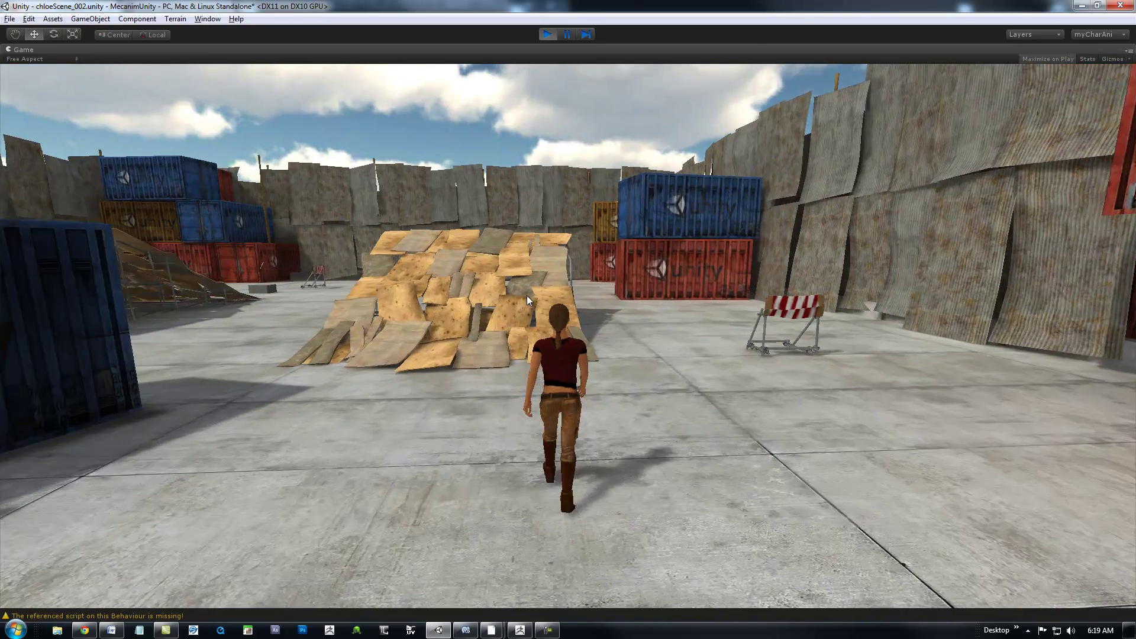
key("space")
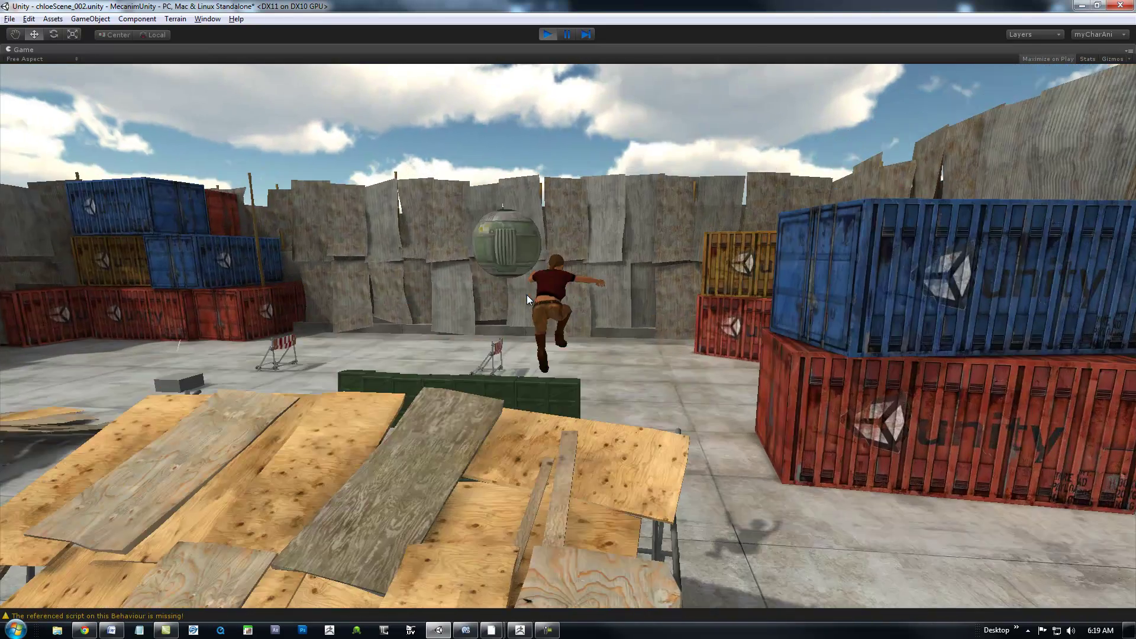
key("a")
key("w")
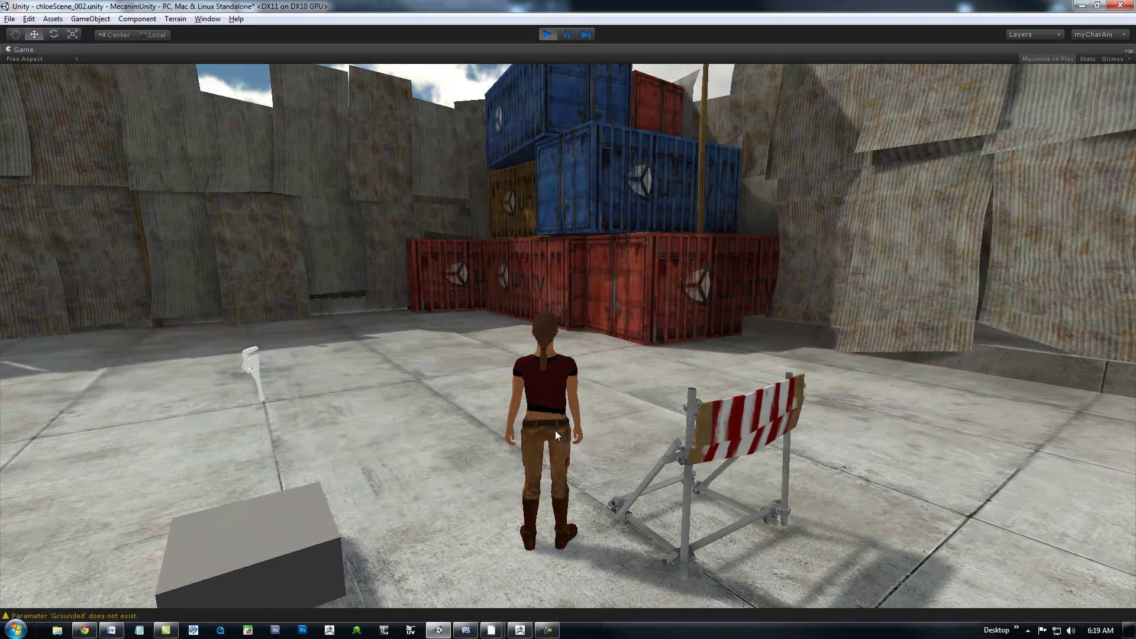
Move Chloe away from the striped barricade toward the corrugated wall and end the game preview
key("w")
key("a")
key("w")
key("a")
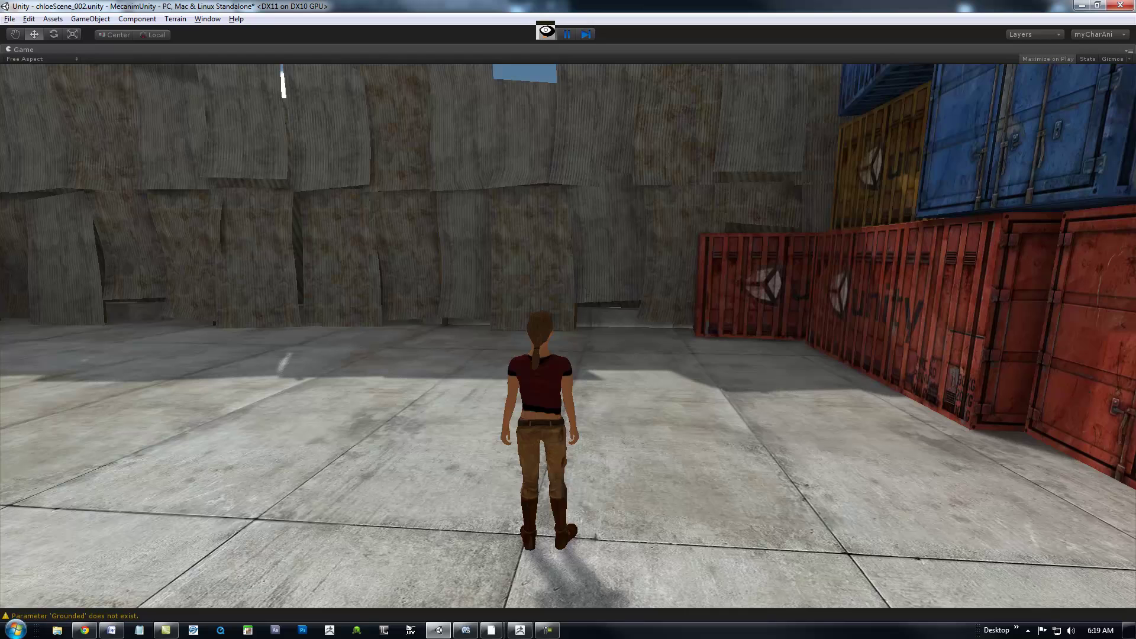
left_click(542, 30)
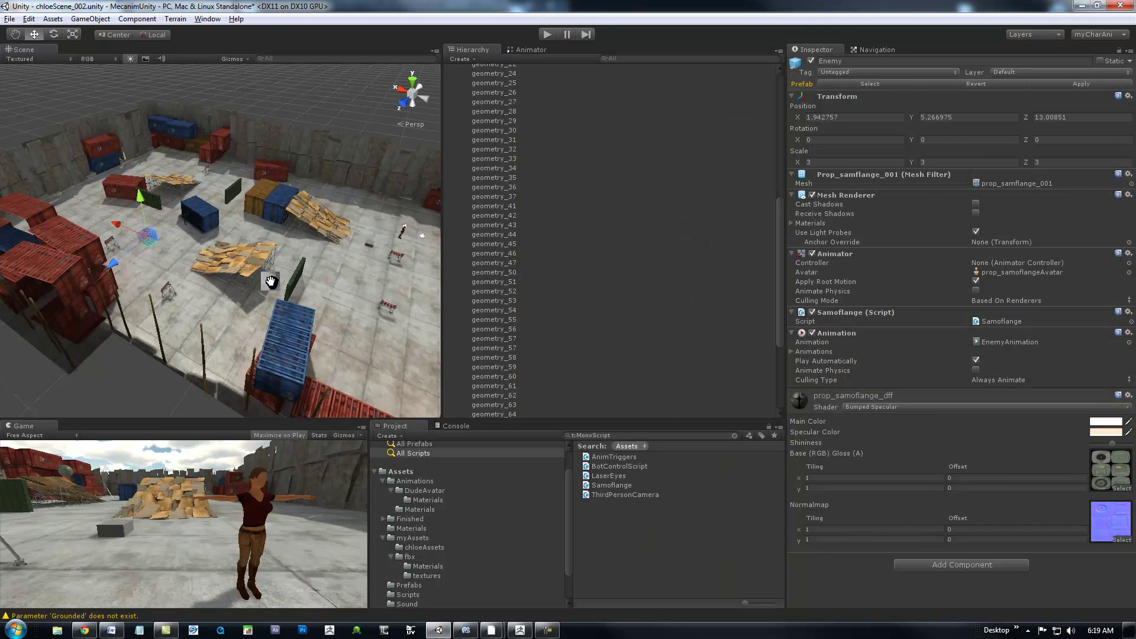
middle_click_drag(253, 264, 370, 254)
left_click_drag(369, 254, 314, 287, "alt")
middle_click_drag(314, 286, 243, 267)
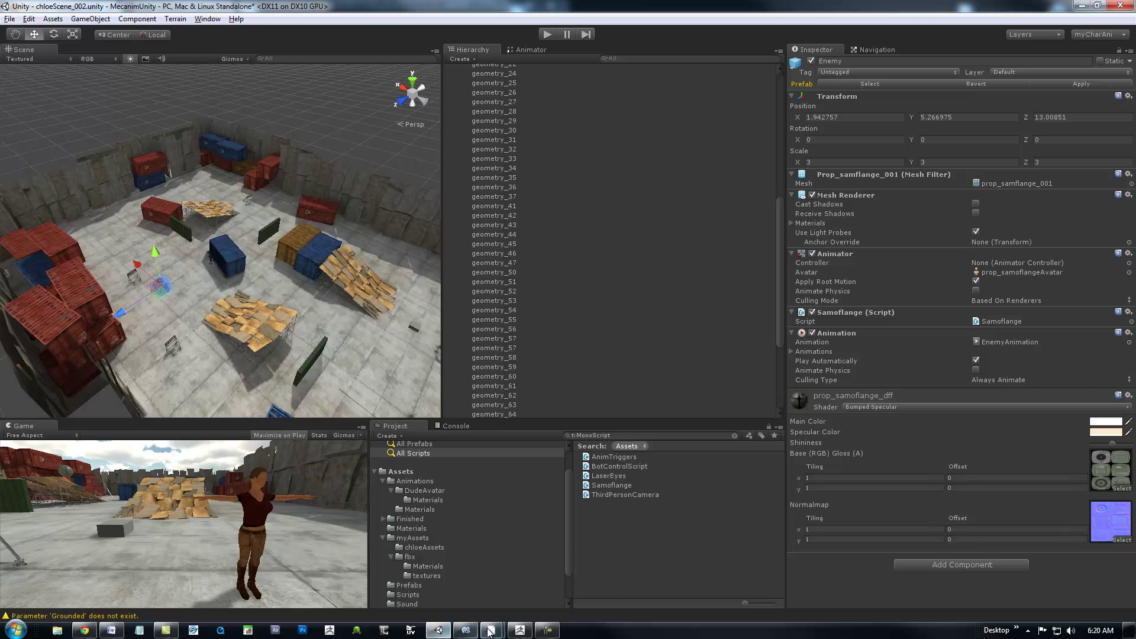
Switch to Maya, clear the pelvis control selection and inspect Chloe's full-body rig
mouse_move(466, 631)
left_click(535, 581)
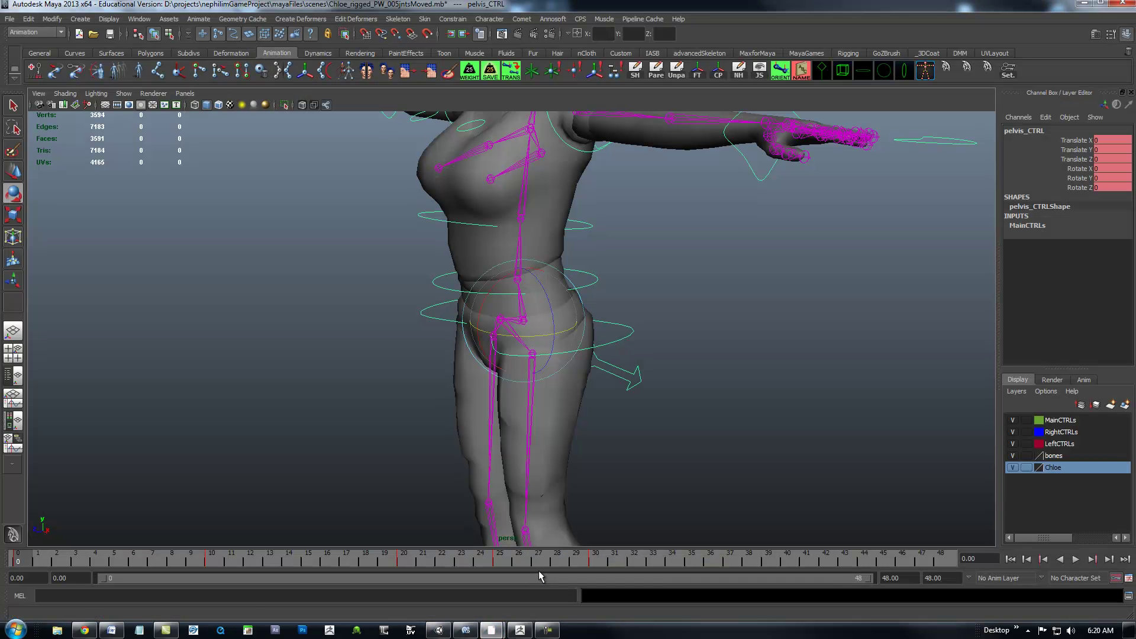
right_click_drag(835, 390, 654, 365, "alt")
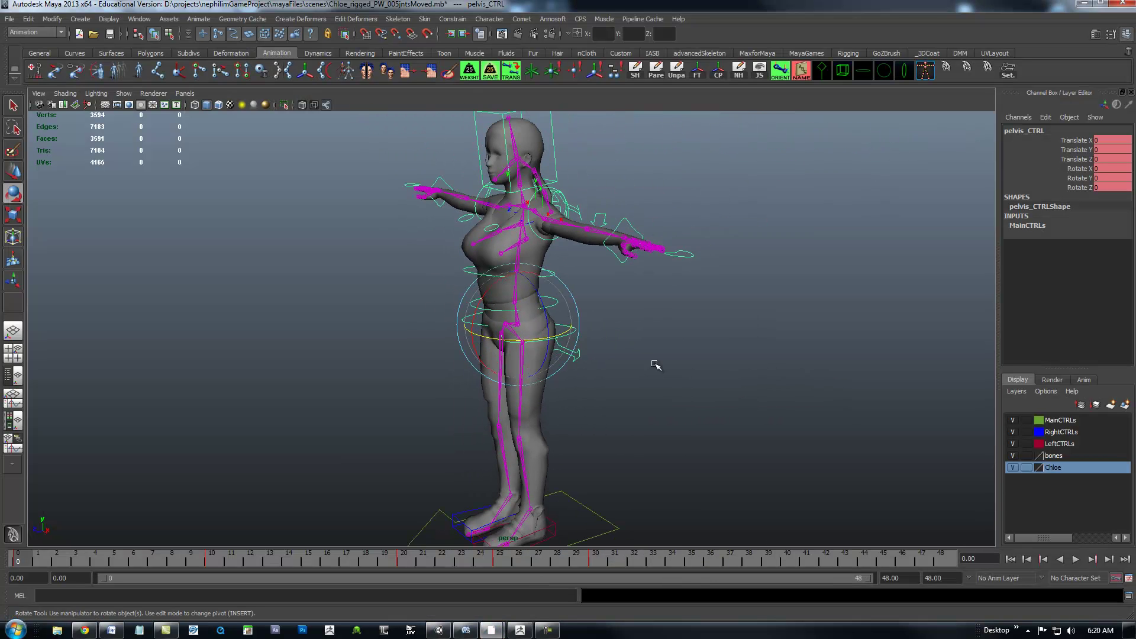
left_click_drag(654, 365, 692, 344, "alt")
middle_click_drag(692, 331, 709, 366, "alt")
mouse_move(709, 365)
left_mouse_down("alt")
mouse_move(692, 368)
mouse_move(725, 373)
left_mouse_up("alt")
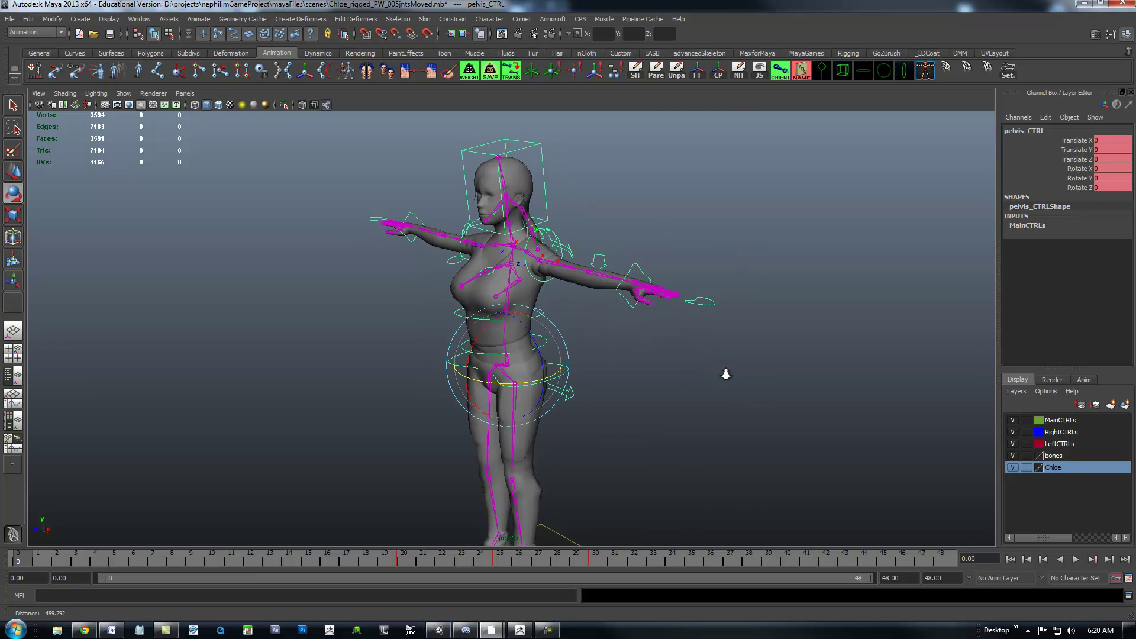
left_click(631, 381)
middle_click_drag(632, 380, 649, 351, "alt")
mouse_move(649, 351)
left_mouse_down("alt")
mouse_move(667, 347)
mouse_move(669, 361)
left_mouse_up("alt")
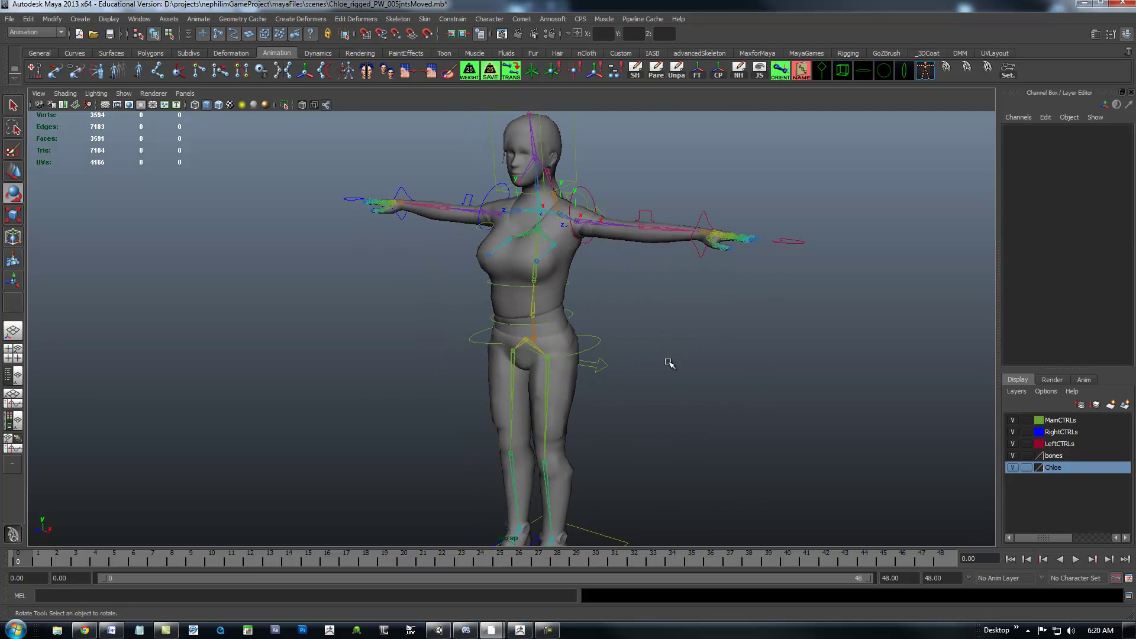
right_click_drag(669, 361, 732, 344, "alt")
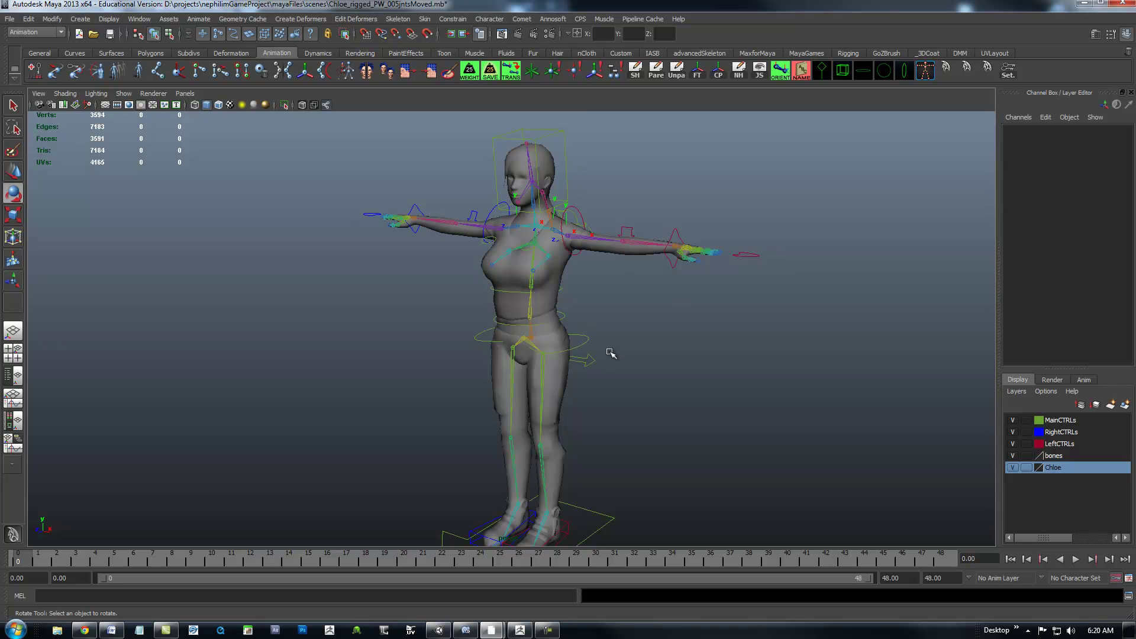
Examine the joints and controls of Chloe's legs, torso and arms from several angles and distances
left_click_drag(677, 383, 642, 352, "alt")
right_click_drag(641, 353, 758, 383, "alt")
left_click_drag(758, 383, 700, 373, "alt")
right_click_drag(832, 315, 718, 291, "alt")
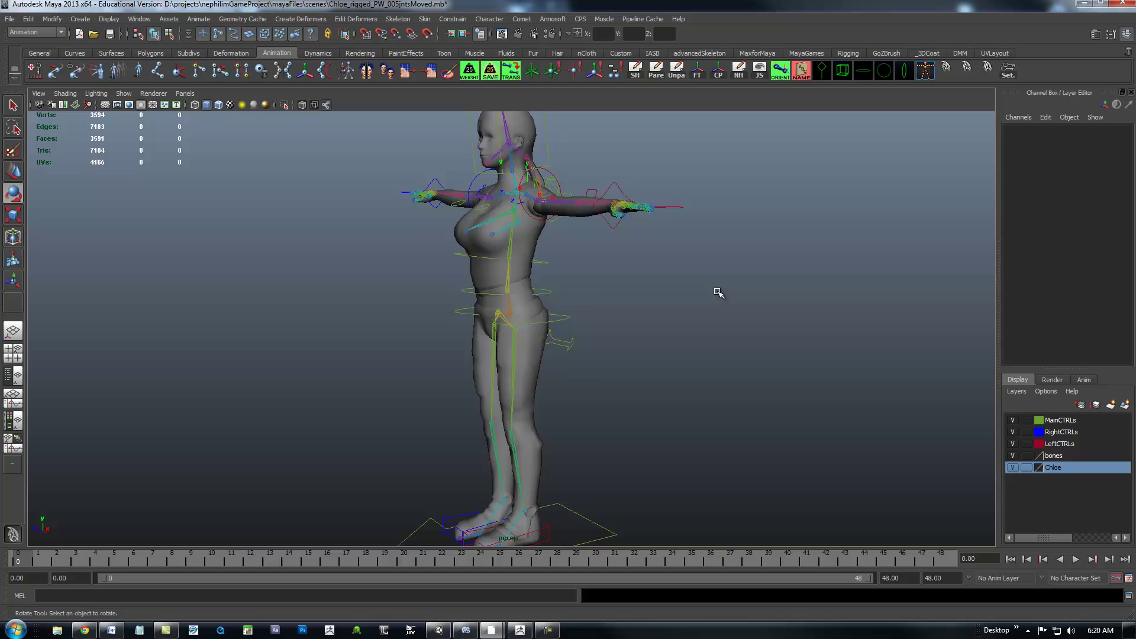
mouse_move(718, 292)
left_mouse_down("alt")
mouse_move(761, 292)
mouse_move(706, 296)
left_mouse_up("alt")
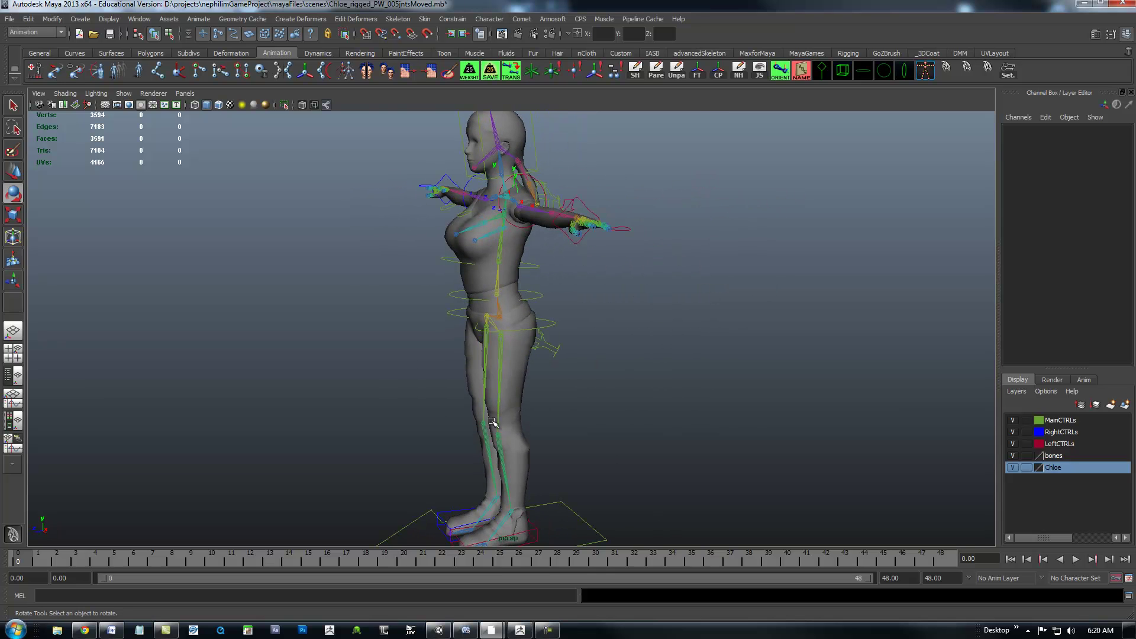
mouse_move(712, 377)
left_mouse_down("alt")
mouse_move(728, 360)
mouse_move(702, 360)
left_mouse_up("alt")
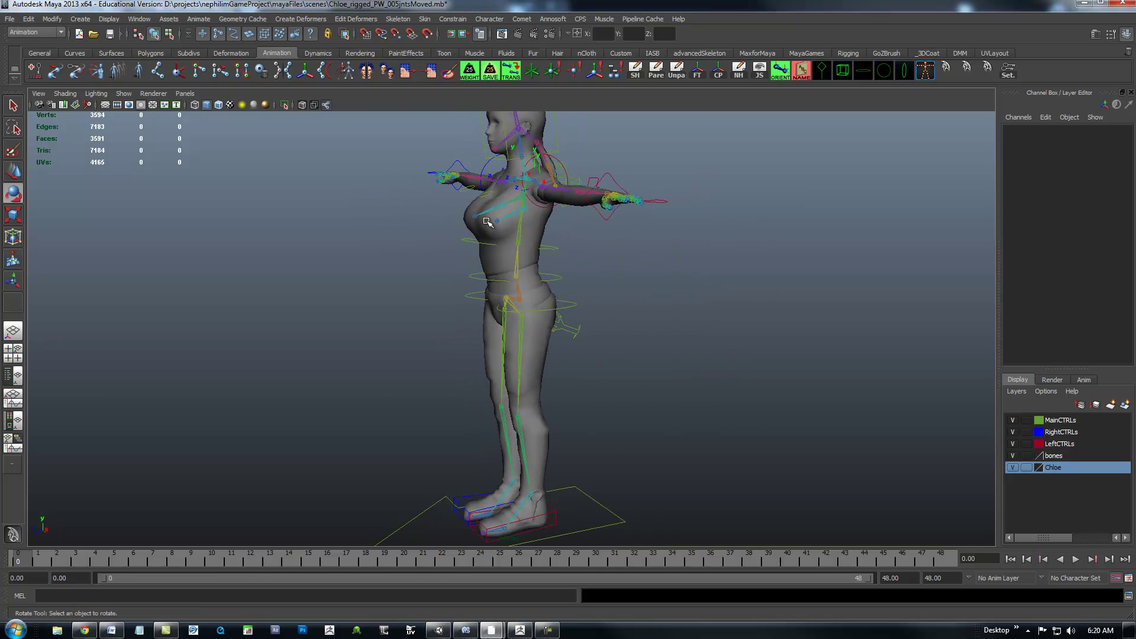
right_click_drag(718, 314, 756, 343, "alt")
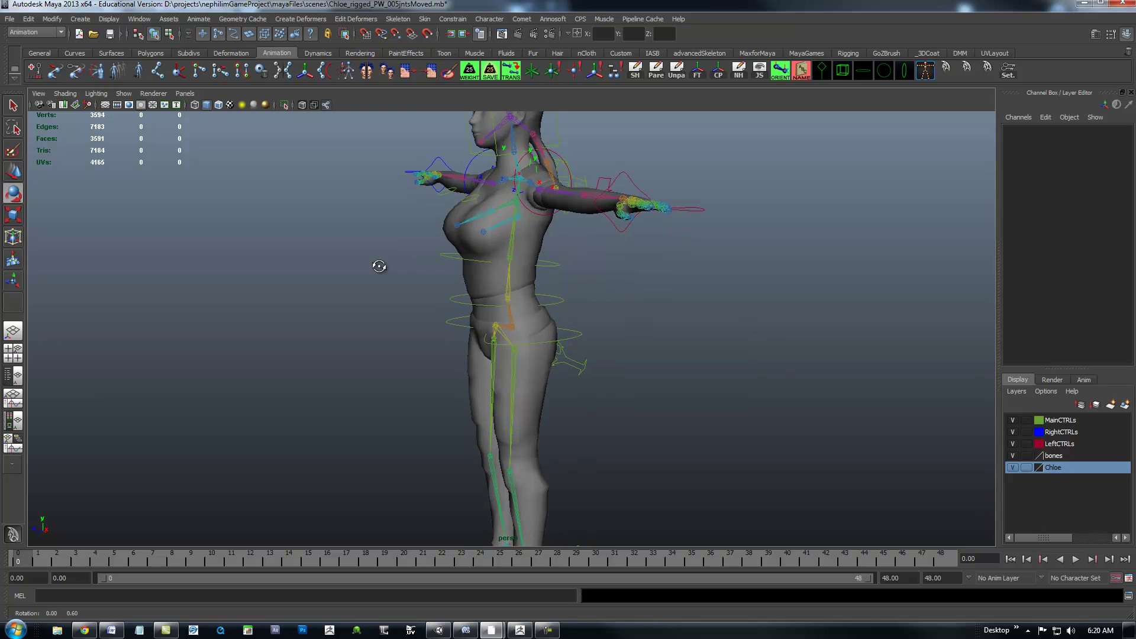
left_click_drag(378, 266, 395, 275, "alt")
left_click_drag(711, 303, 683, 337, "alt")
right_click_drag(682, 338, 714, 335, "alt")
left_click_drag(714, 335, 597, 301, "alt")
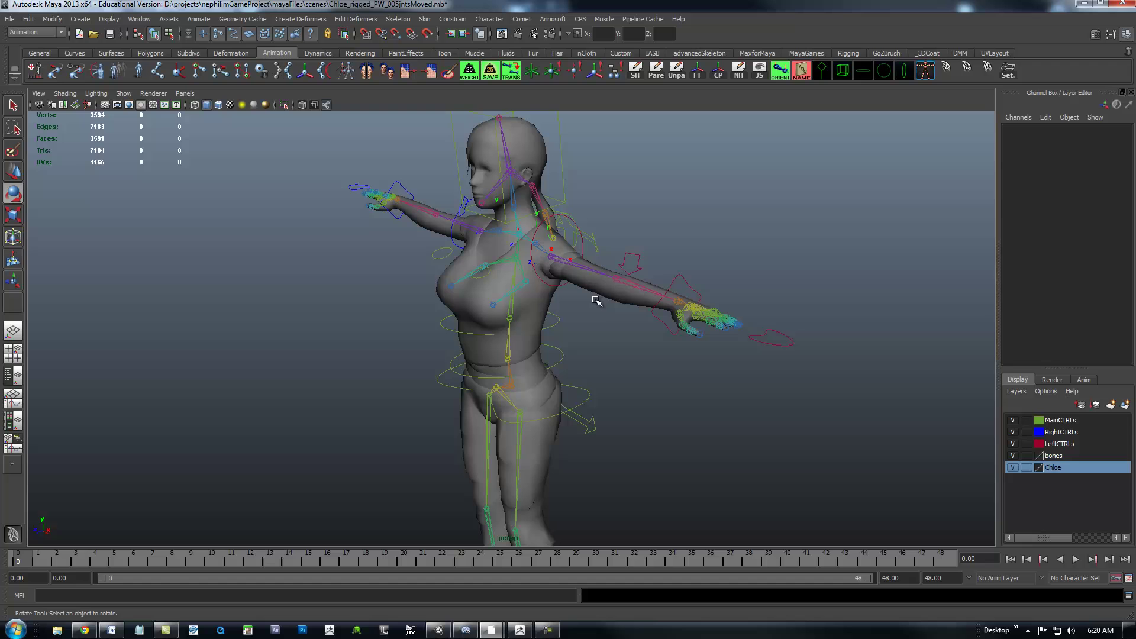
left_click_drag(622, 361, 618, 333, "alt")
middle_click_drag(618, 333, 624, 300, "alt")
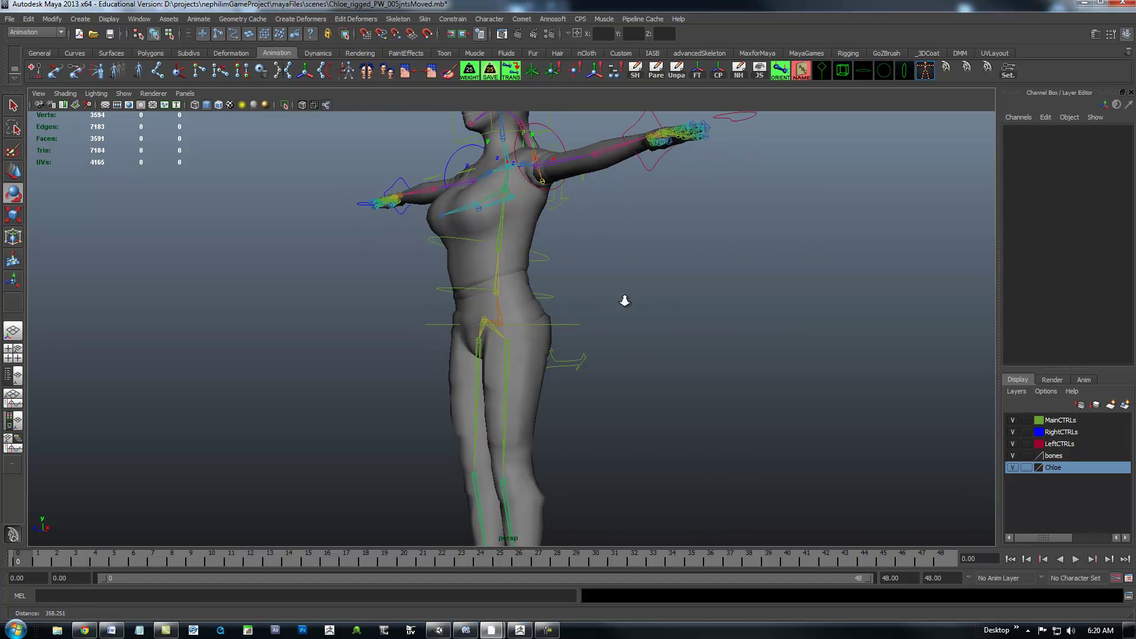
right_click_drag(623, 299, 731, 309, "alt")
left_click_drag(731, 308, 723, 323, "alt")
Select the pelvis joint for inspection, and try rotating the lower body about Y with the hip control before undoing it
left_click(468, 354)
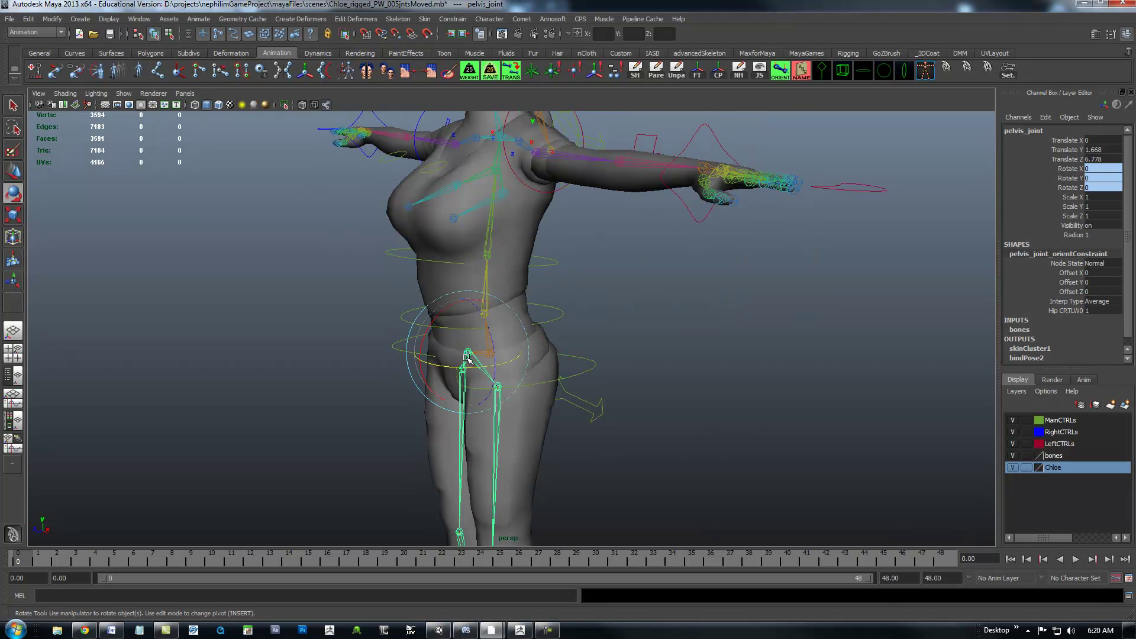
left_click(632, 333)
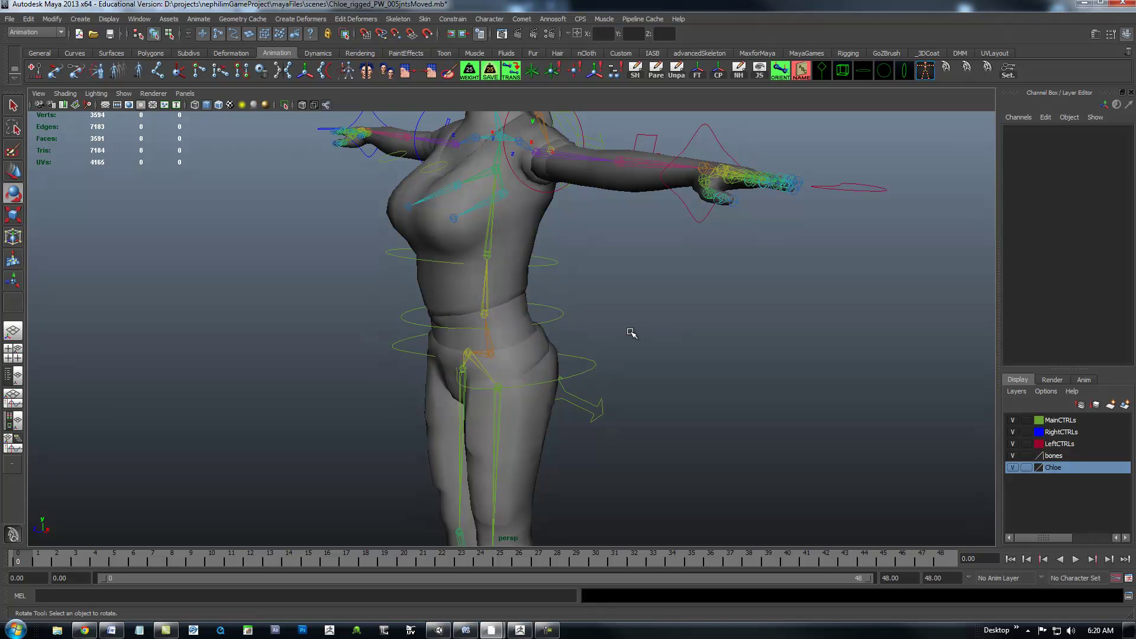
left_click(593, 401)
left_click_drag(654, 416, 708, 388, "alt")
right_click_drag(708, 388, 536, 336, "alt")
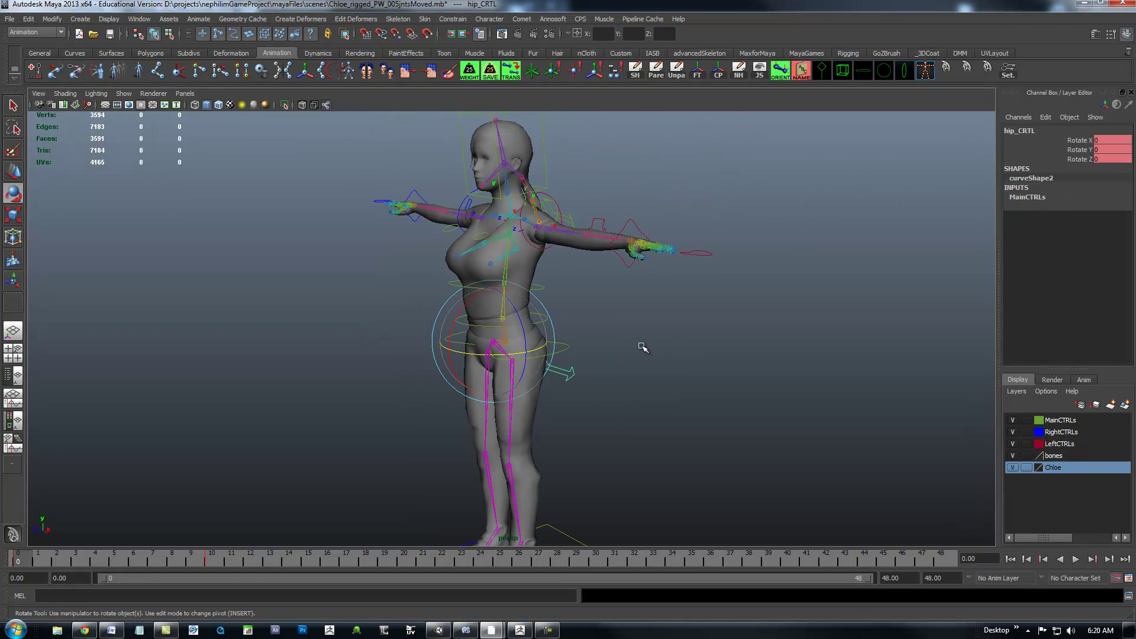
left_click_drag(644, 348, 548, 359, "alt")
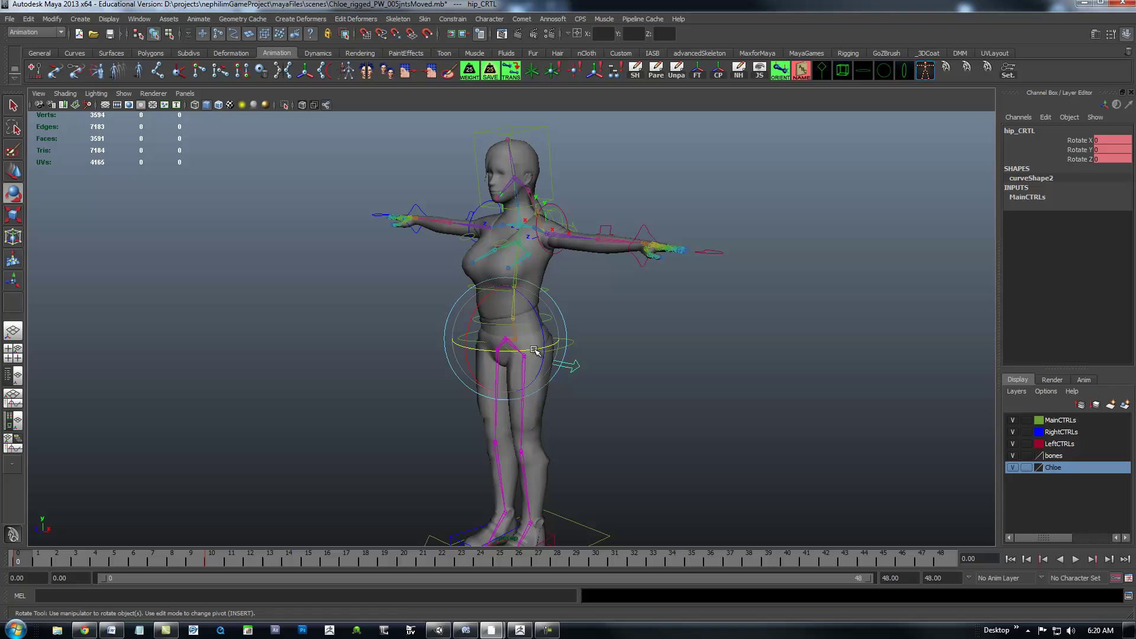
mouse_move(534, 350)
left_mouse_down()
mouse_move(513, 350)
mouse_move(535, 337)
left_mouse_up()
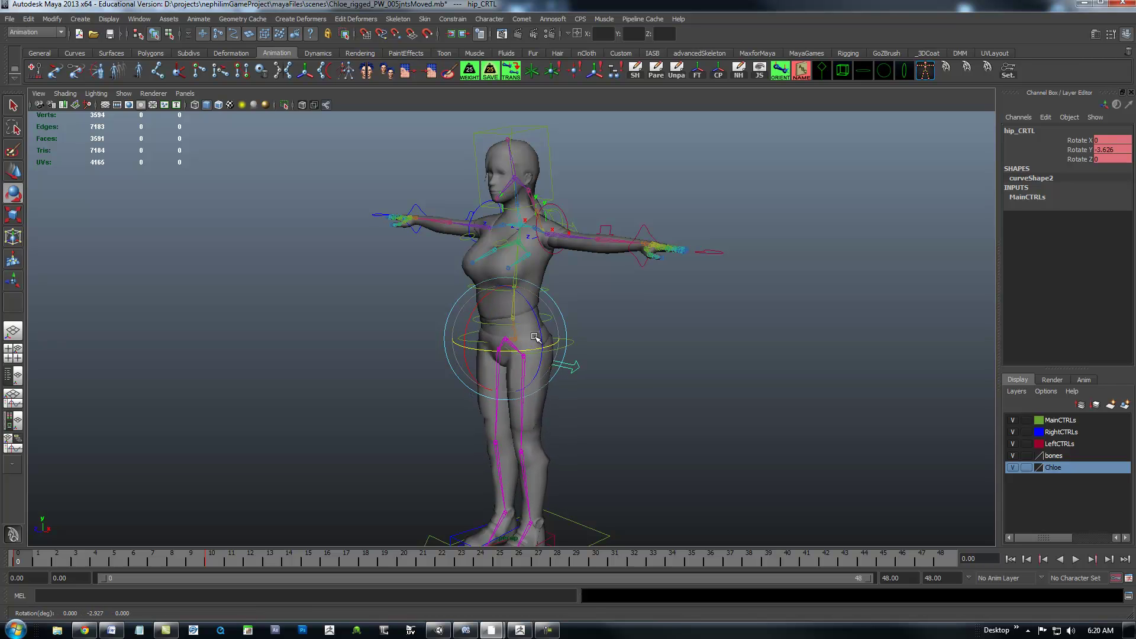
key("z")
Try rotating the whole skeleton with the pelvis control, undo the rotation and clear the selection
left_click(585, 346)
left_click(533, 353)
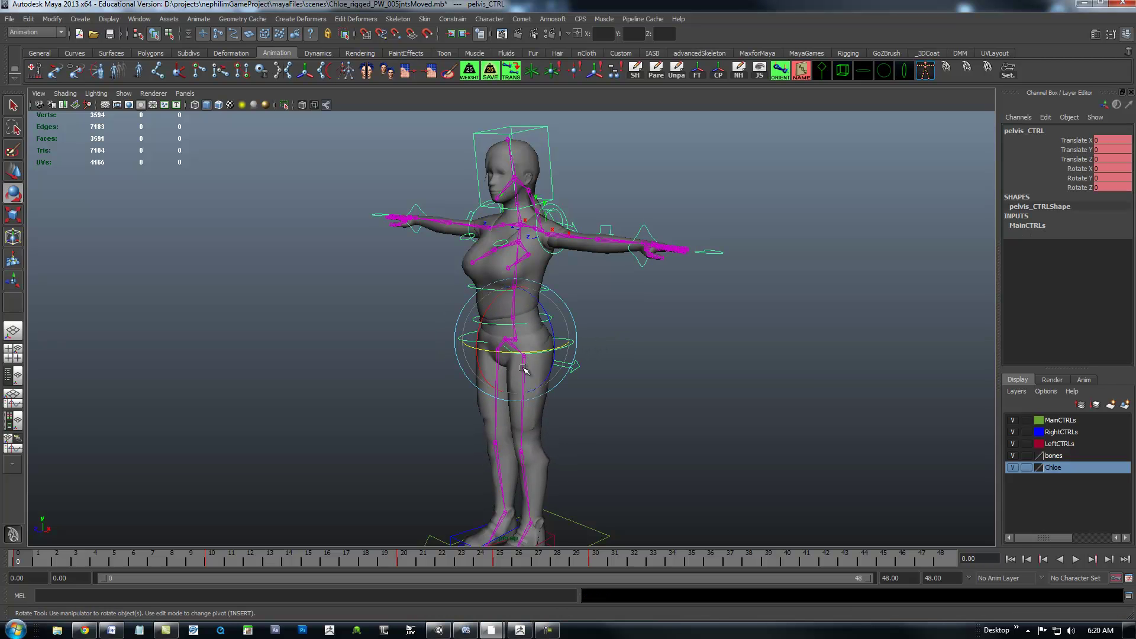
left_click_drag(515, 352, 556, 350)
key("z")
left_click_drag(660, 375, 444, 377, "alt")
left_click_drag(549, 340, 673, 395, "alt")
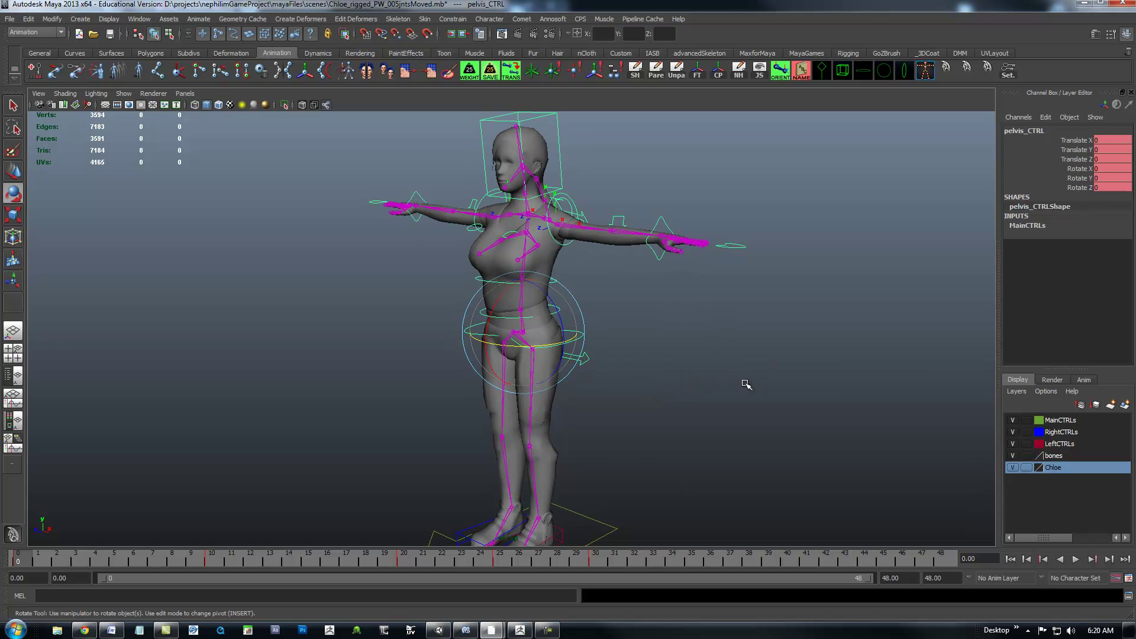
left_click_drag(684, 352, 526, 324, "alt")
left_click(671, 342)
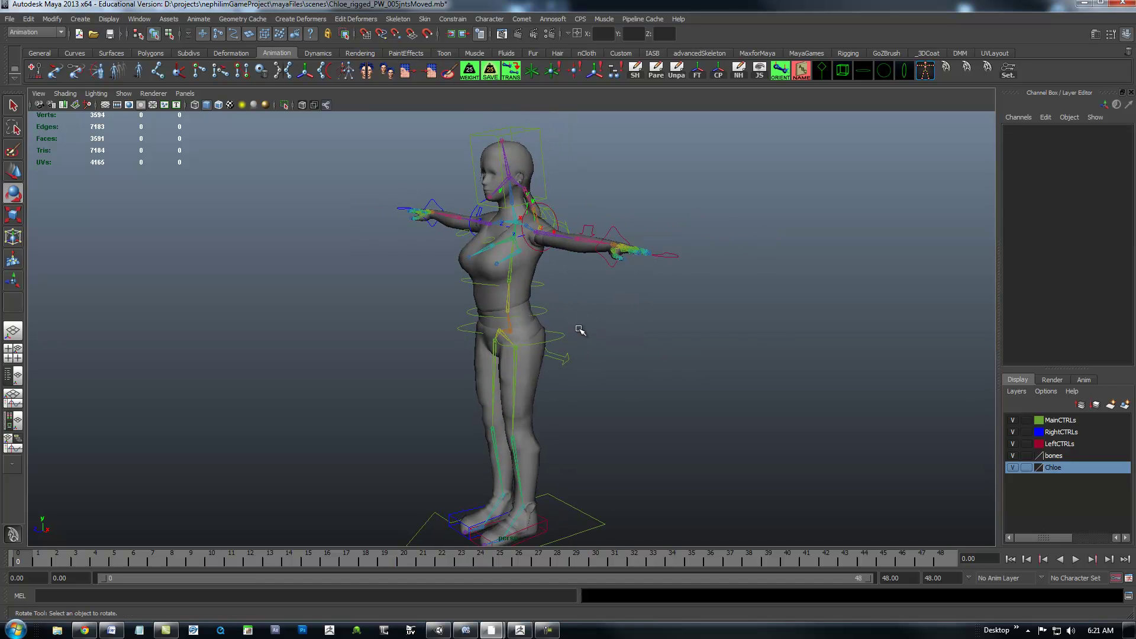
Select Chloe's root joint together with her body mesh so the whole skeleton and geometry are included
left_click_drag(680, 338, 643, 350, "alt")
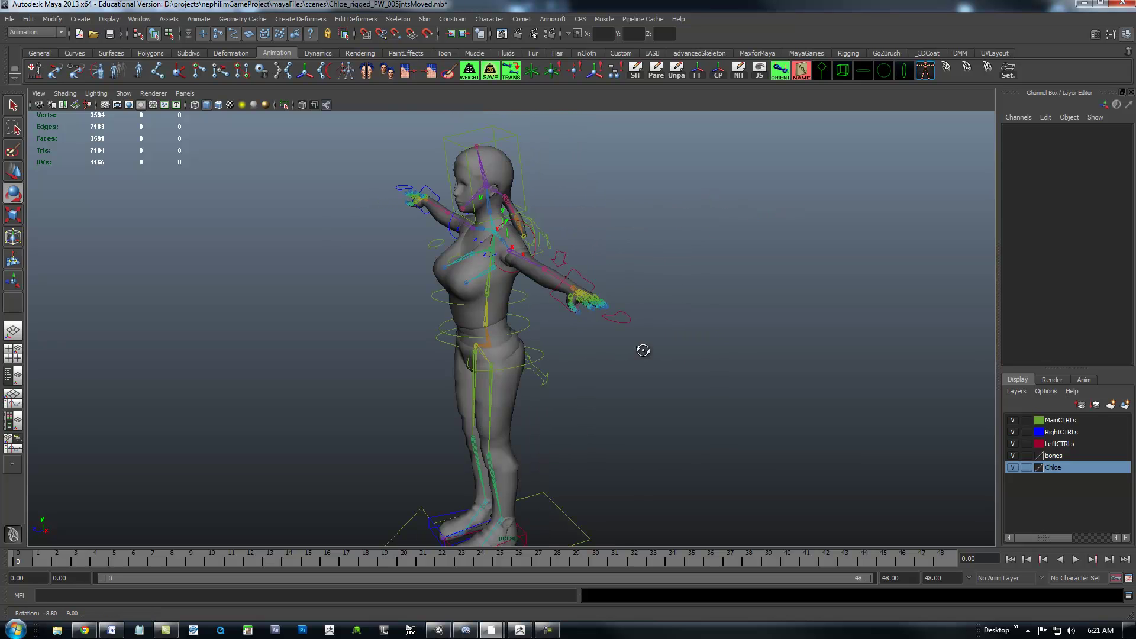
right_click_drag(643, 351, 696, 389, "alt")
left_click_drag(697, 389, 697, 376, "alt")
left_click(493, 343)
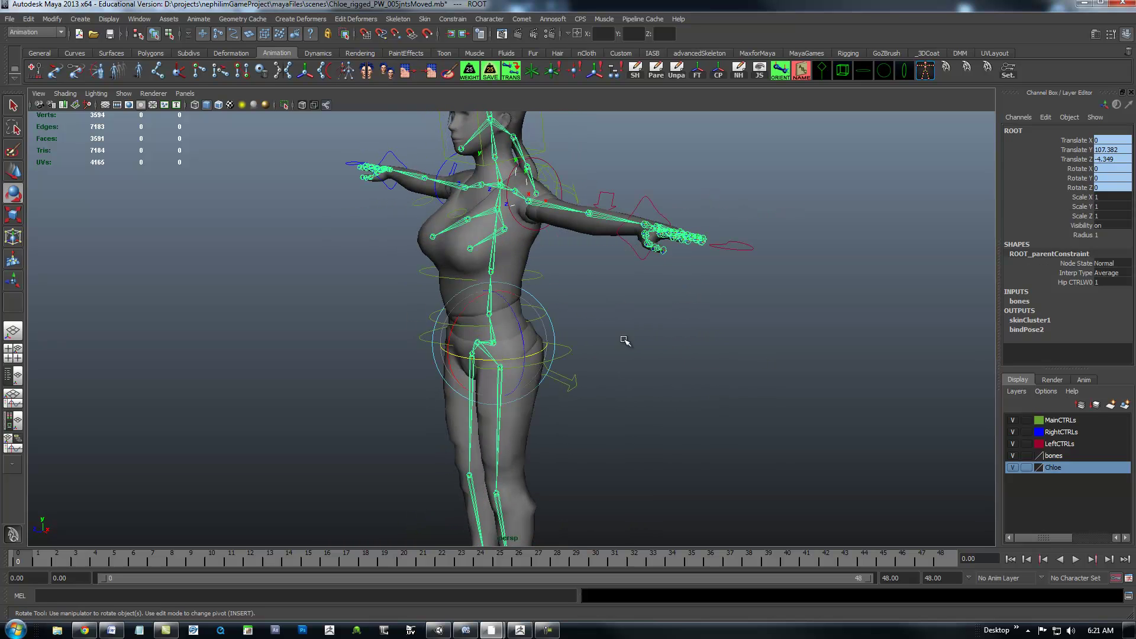
left_click(525, 237)
left_click_drag(726, 362, 770, 357, "alt")
right_click_drag(770, 357, 642, 342, "alt")
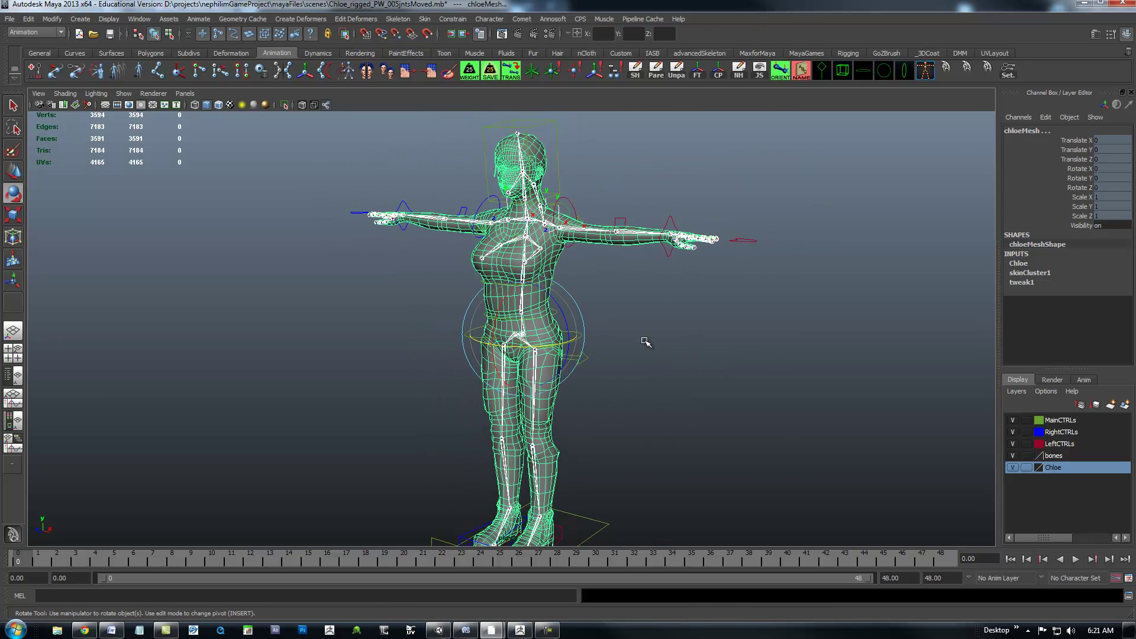
Open the export options for the selected skeleton and mesh, keeping the character in view beside them
left_click(10, 20)
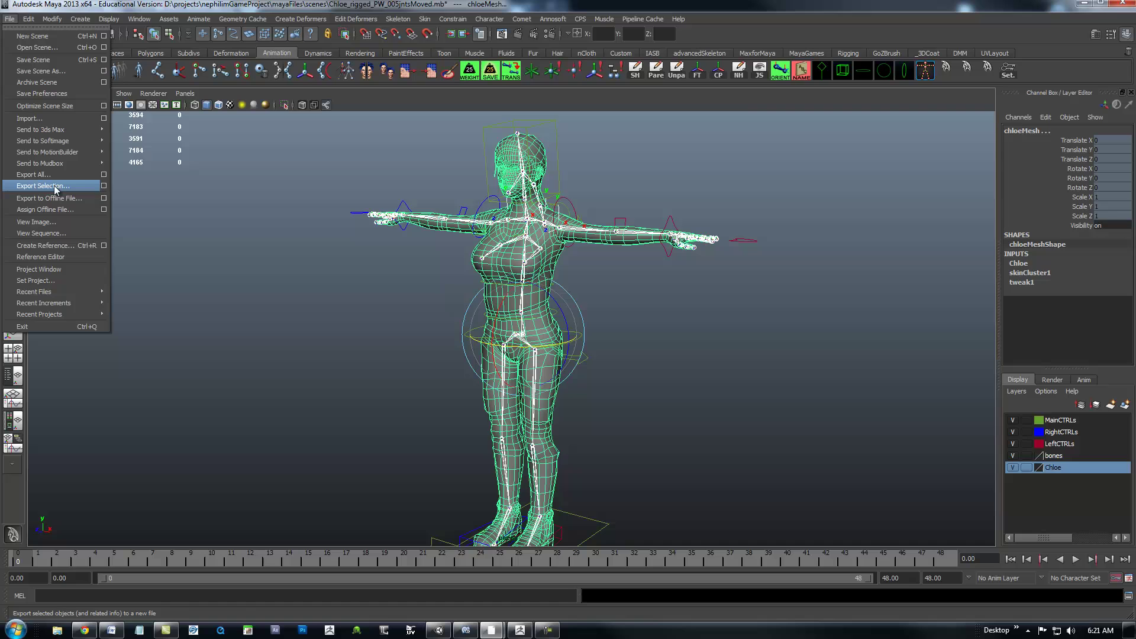
left_click(104, 188)
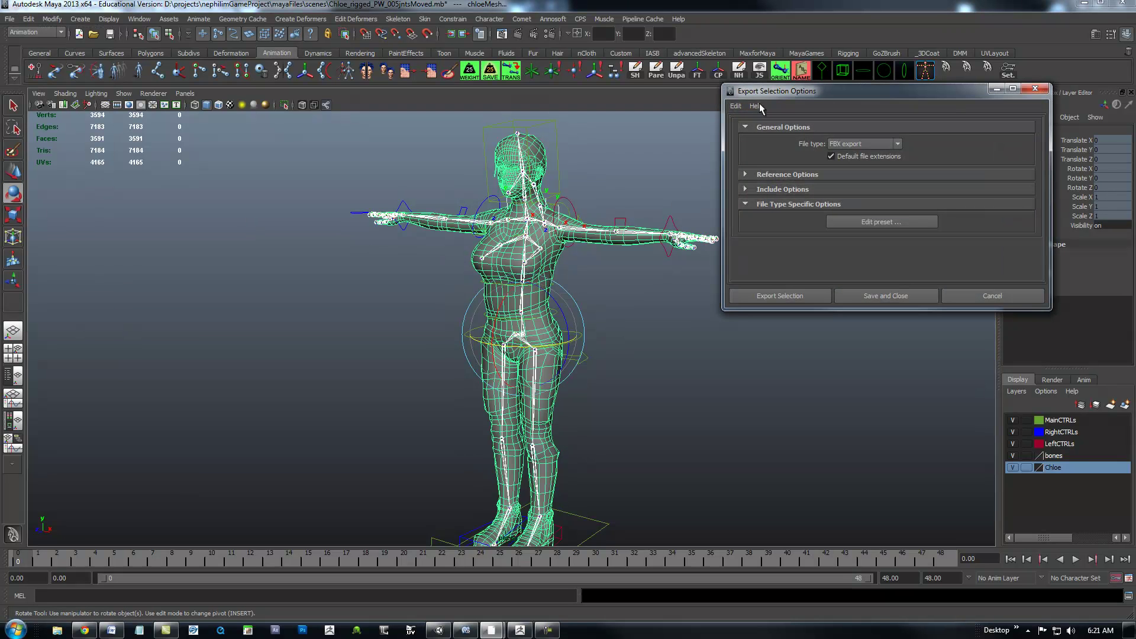
left_click_drag(803, 93, 783, 144)
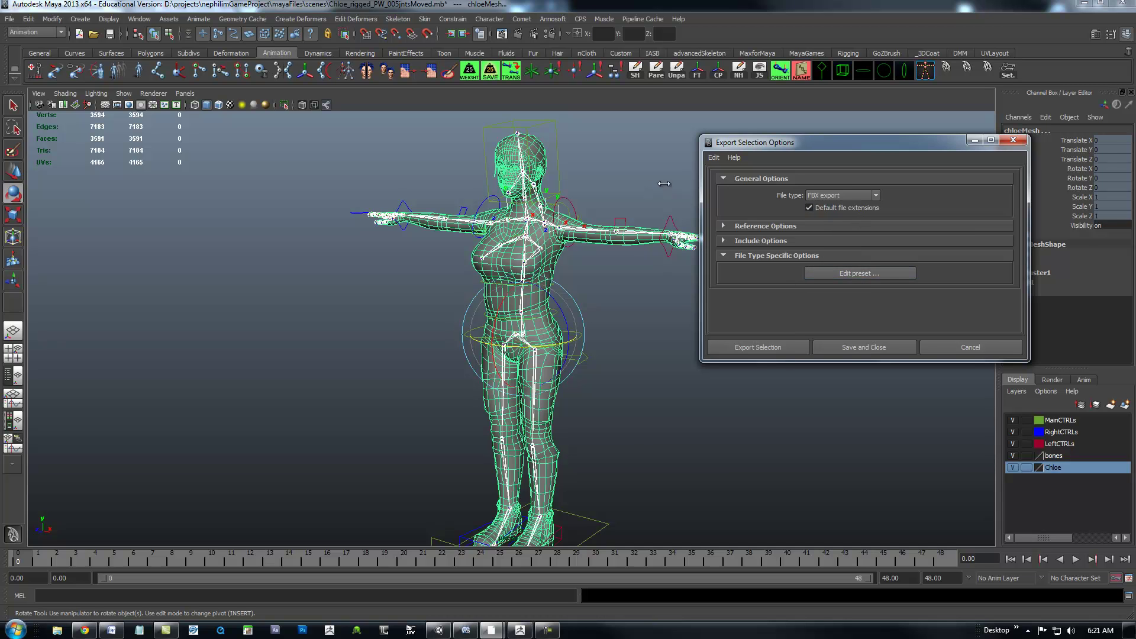
left_click_drag(793, 142, 802, 149)
middle_click_drag(489, 237, 478, 232, "alt")
right_click_drag(477, 235, 454, 236, "alt")
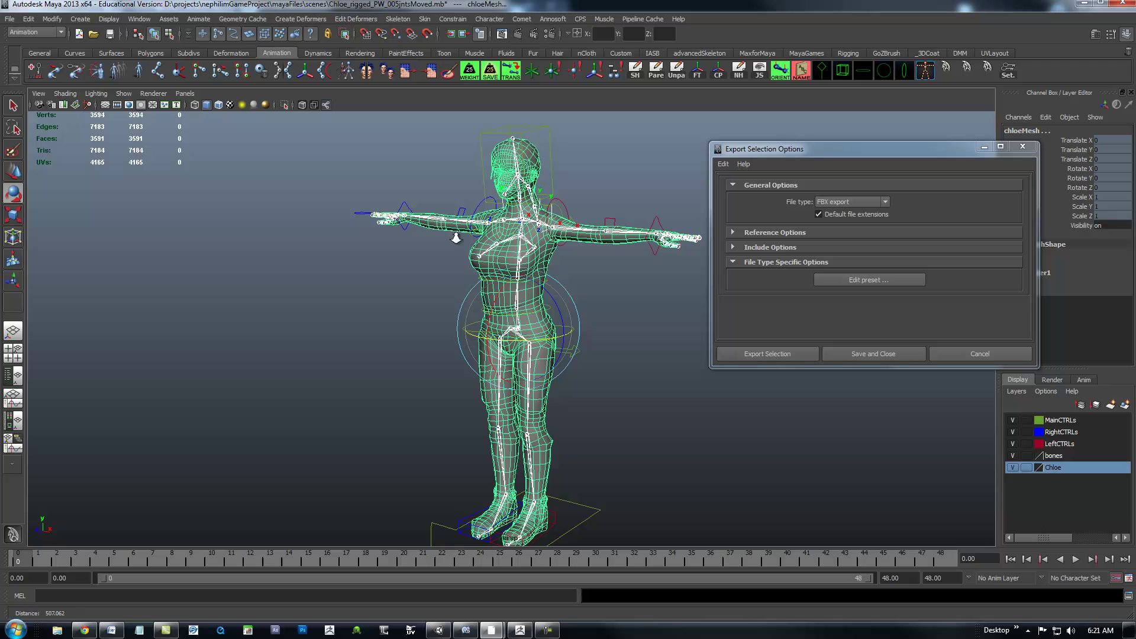
left_click_drag(378, 299, 385, 294, "alt")
right_click_drag(386, 294, 375, 295, "alt")
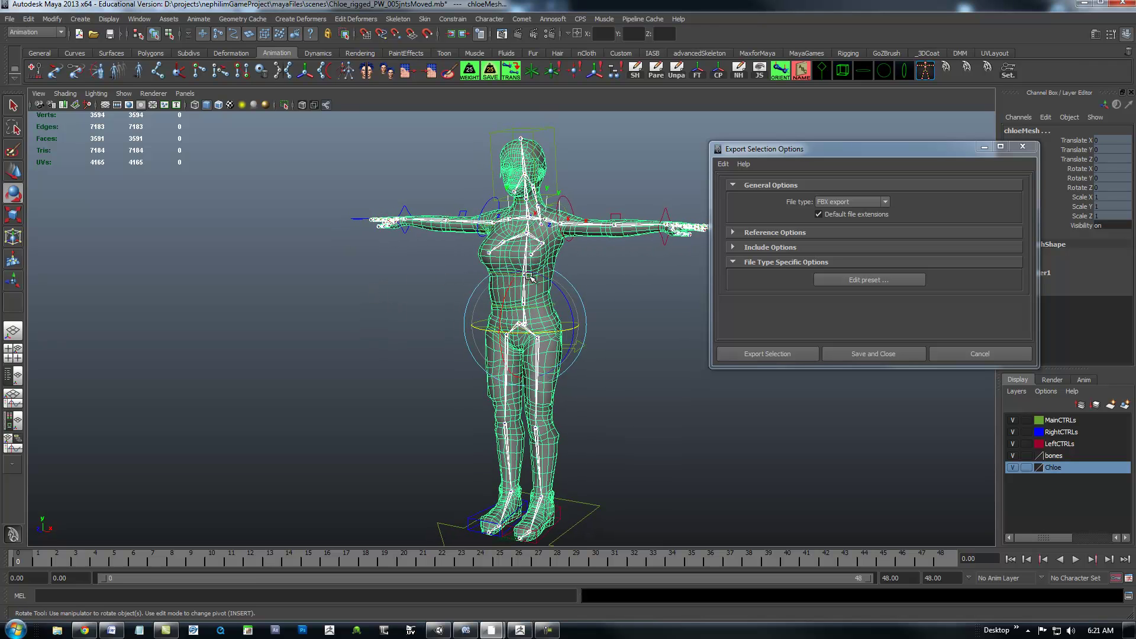
Review the up axis and the linear, angular and time units in the general application preferences, and save the preferences
left_click(139, 19)
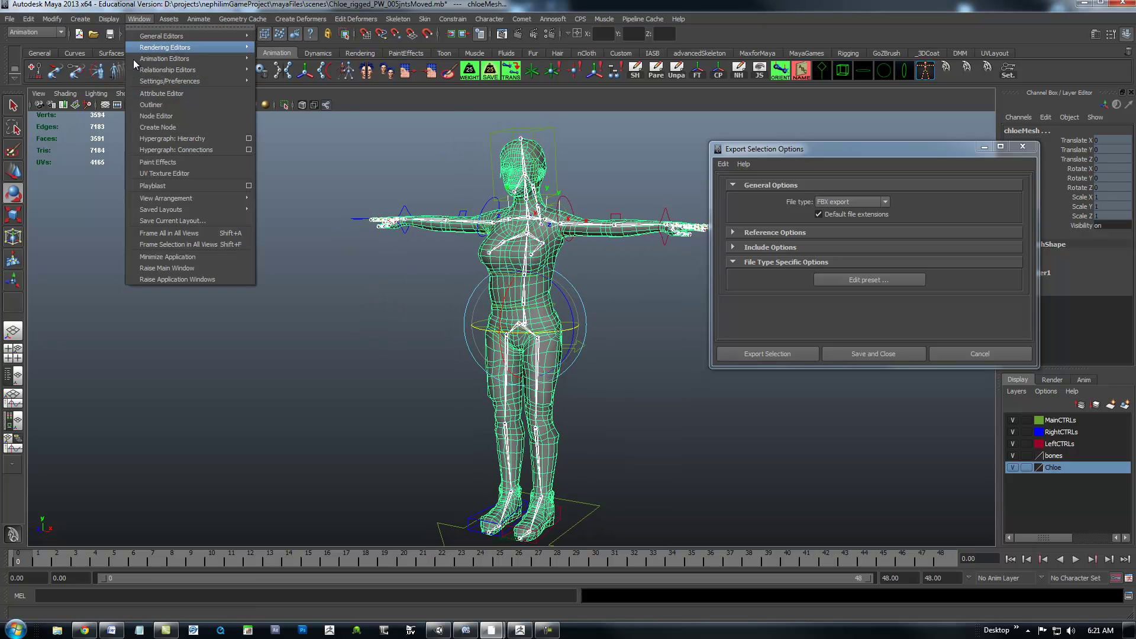
mouse_move(141, 81)
left_click(280, 89)
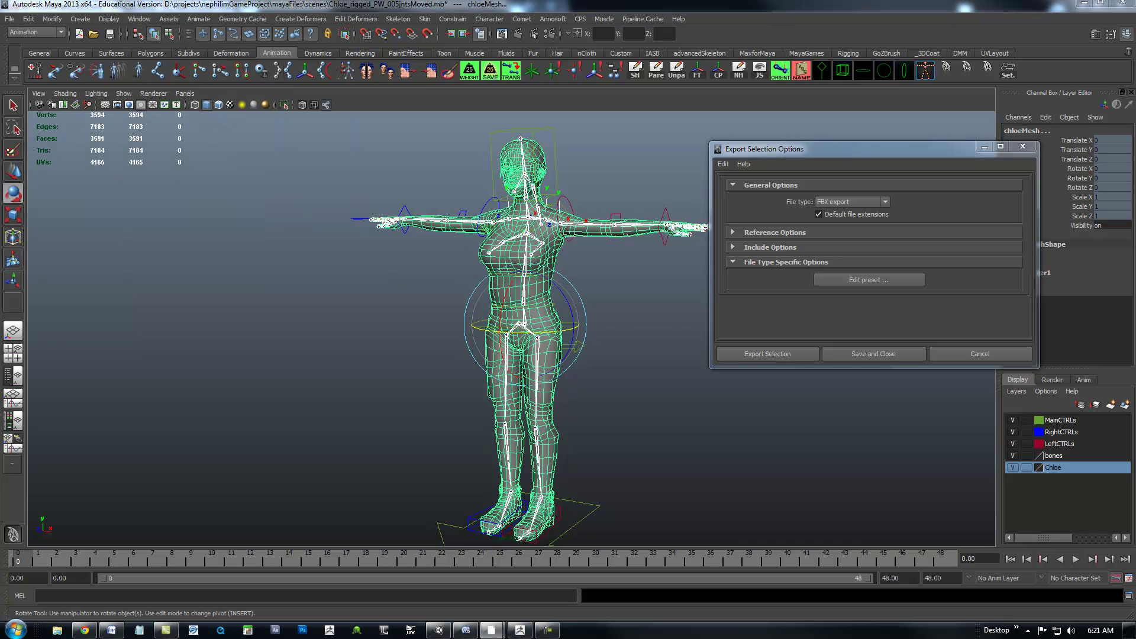
left_click_drag(657, 274, 250, 151)
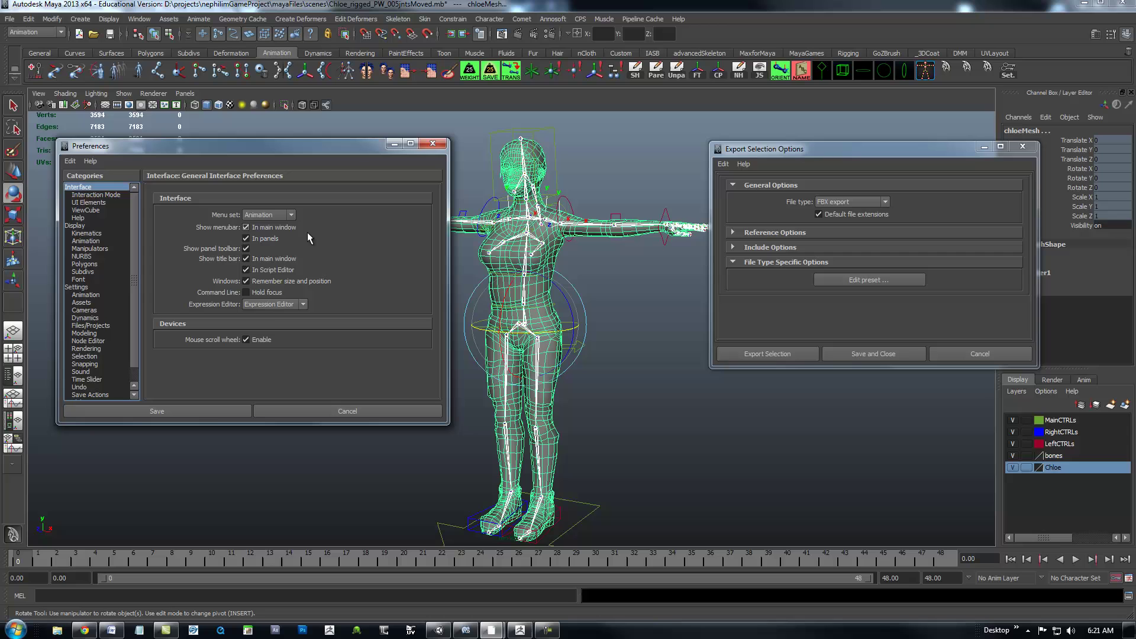
left_click(78, 287)
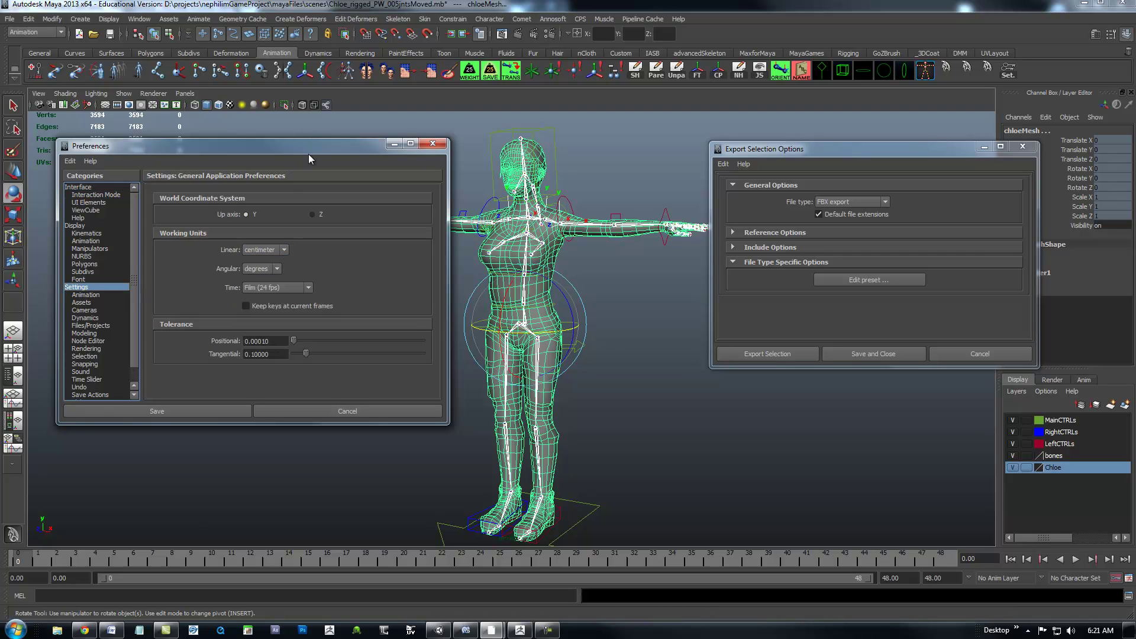
left_click_drag(309, 156, 305, 139)
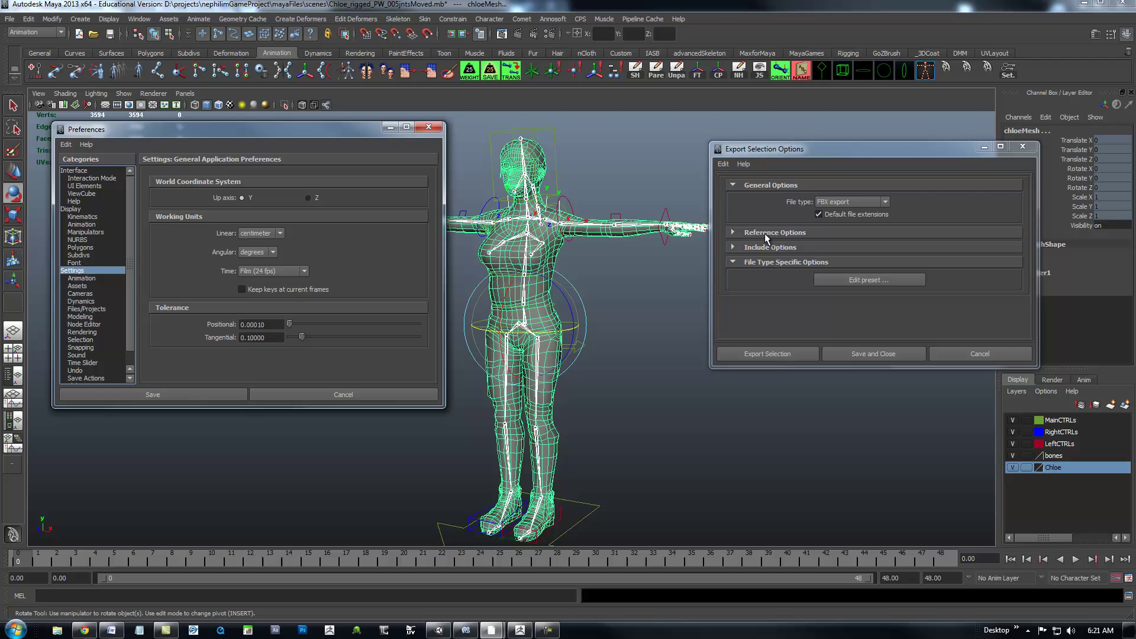
left_click_drag(773, 154, 807, 166)
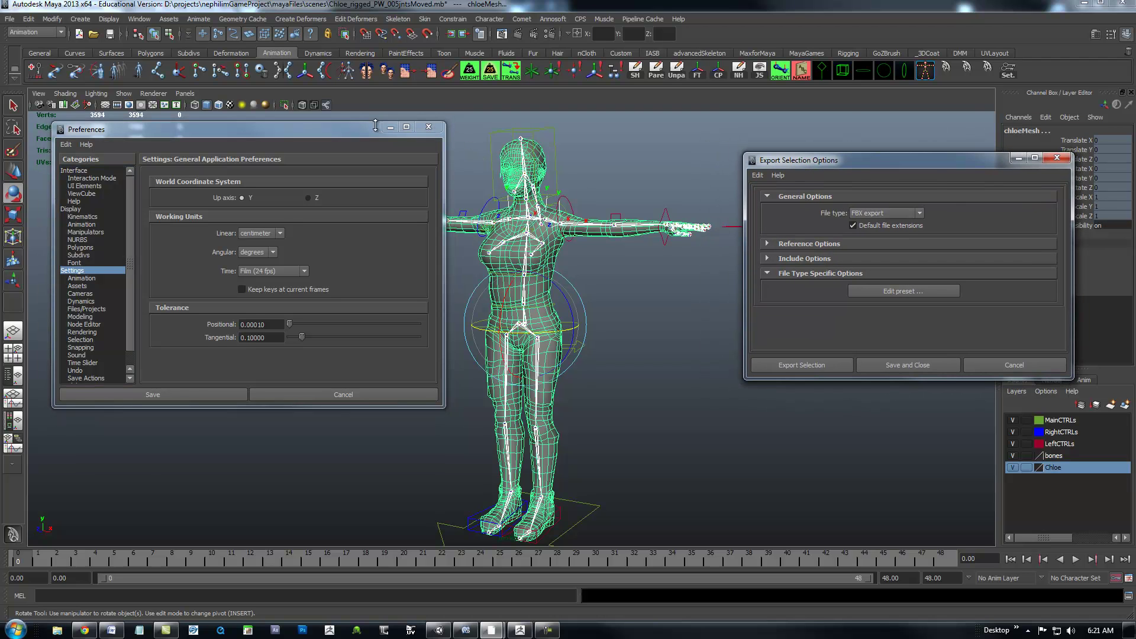
left_click_drag(335, 131, 287, 140)
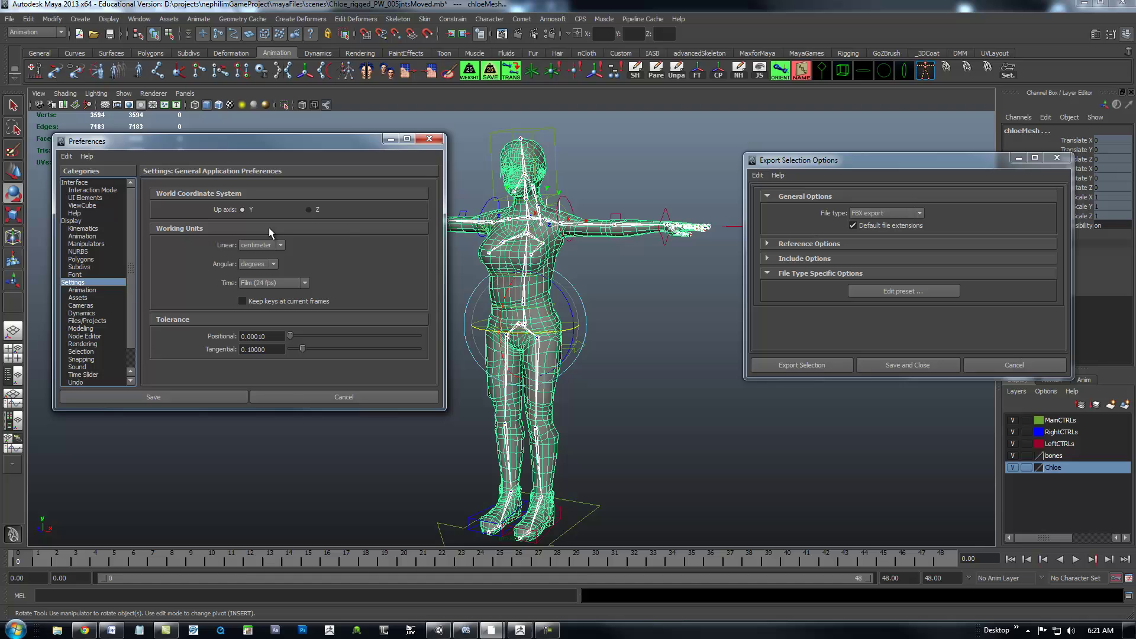
middle_click_drag(612, 382, 681, 356, "alt")
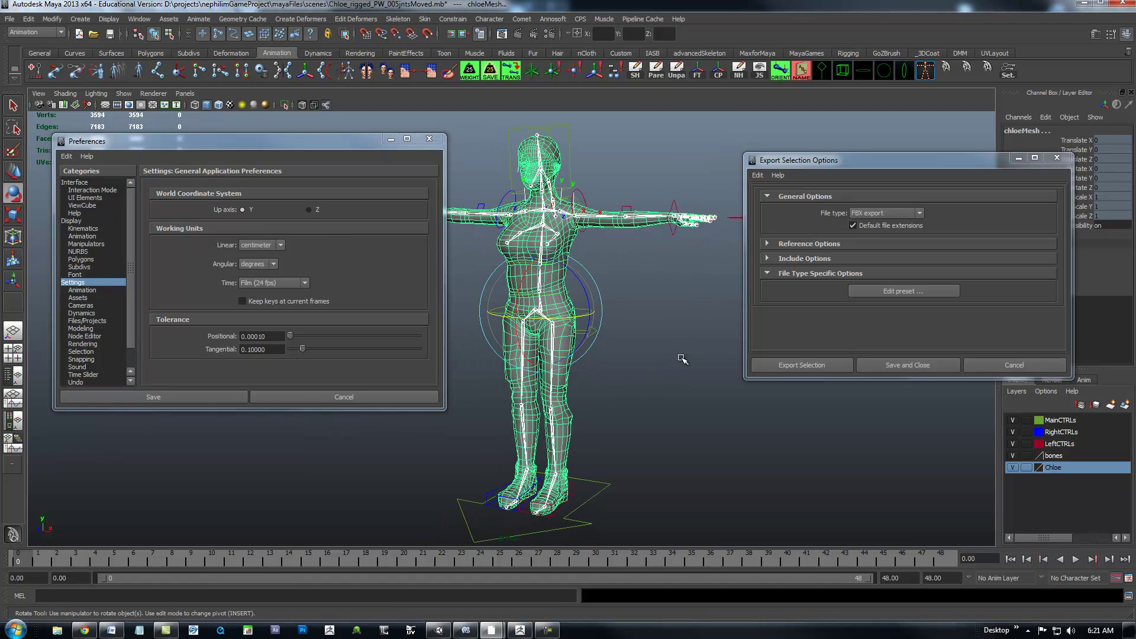
left_click_drag(680, 356, 569, 307, "alt")
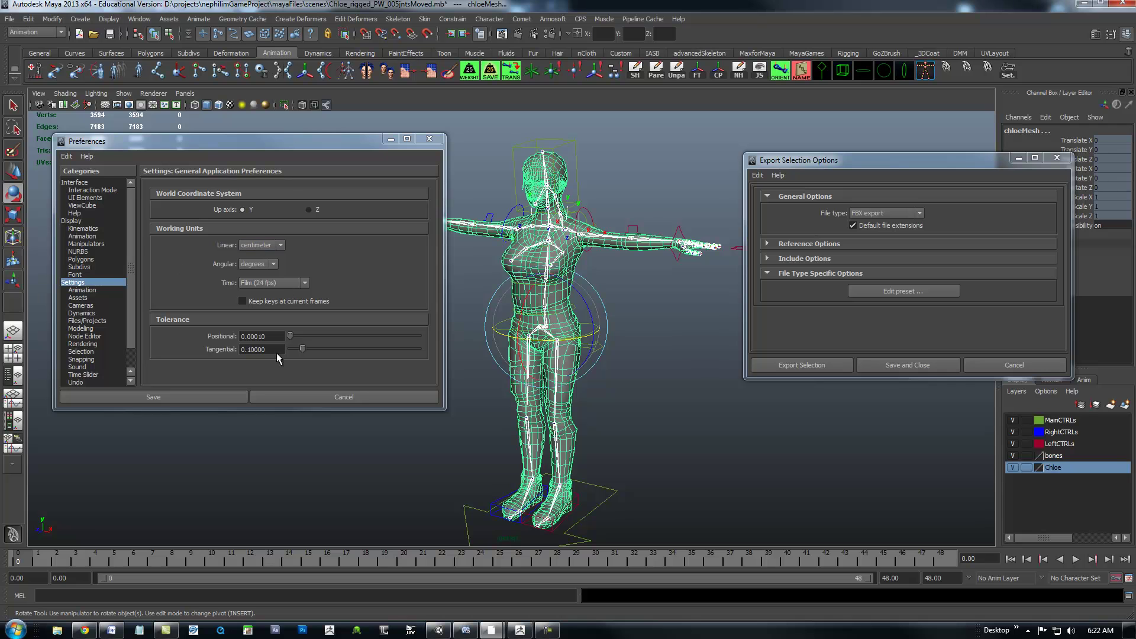
left_click(209, 395)
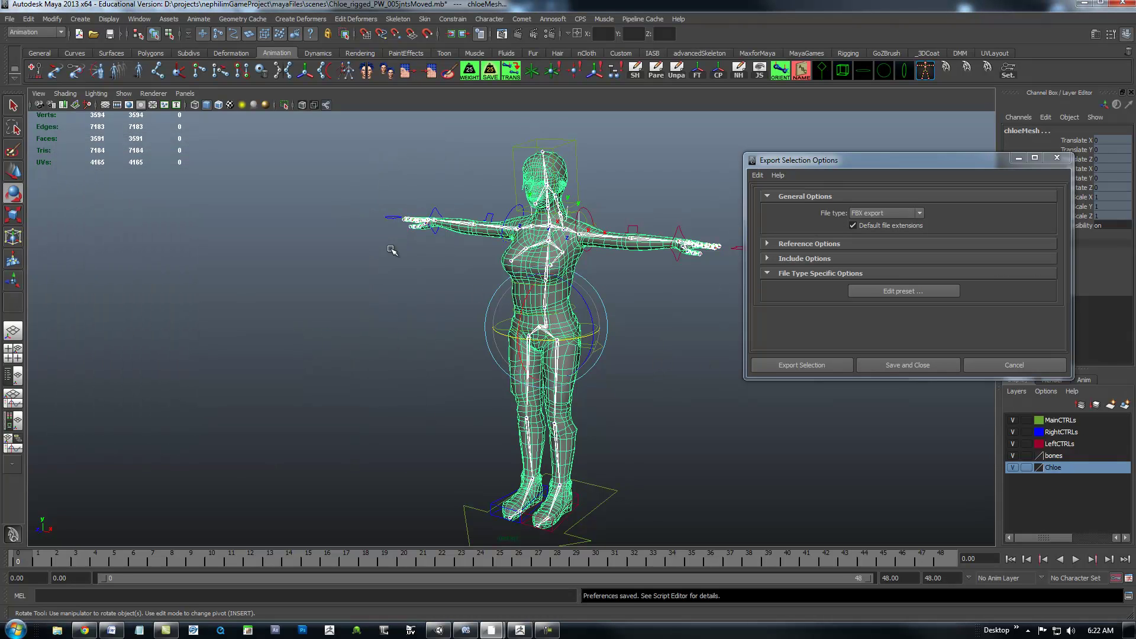
Enable Animation in the FBX export preset and close the preset editor
middle_click_drag(312, 294, 313, 285, "alt")
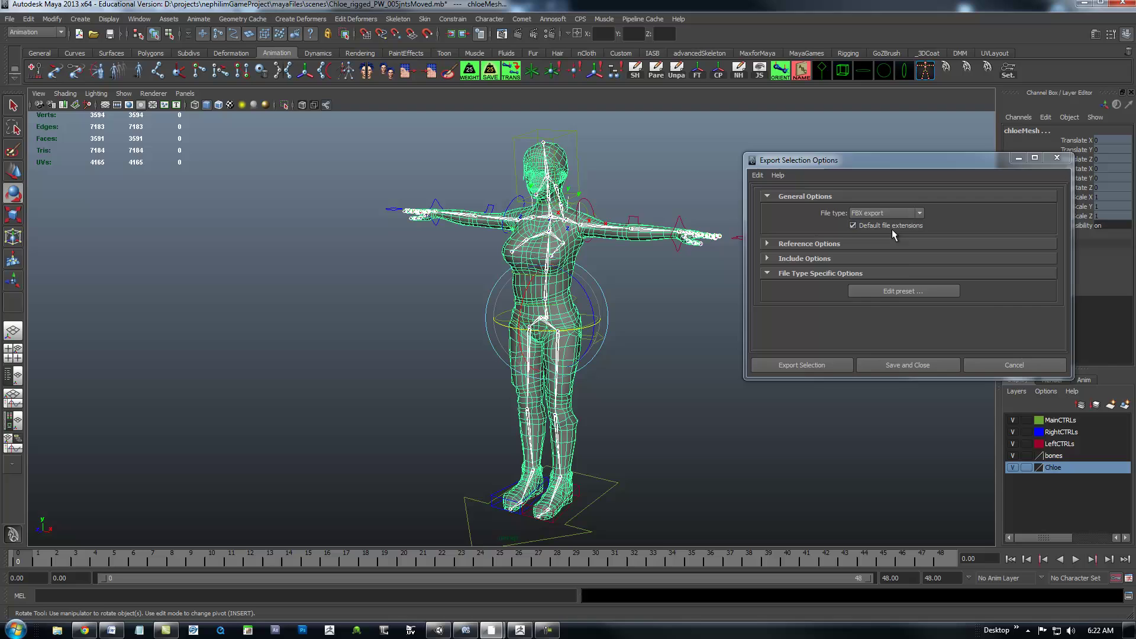
left_click(892, 291)
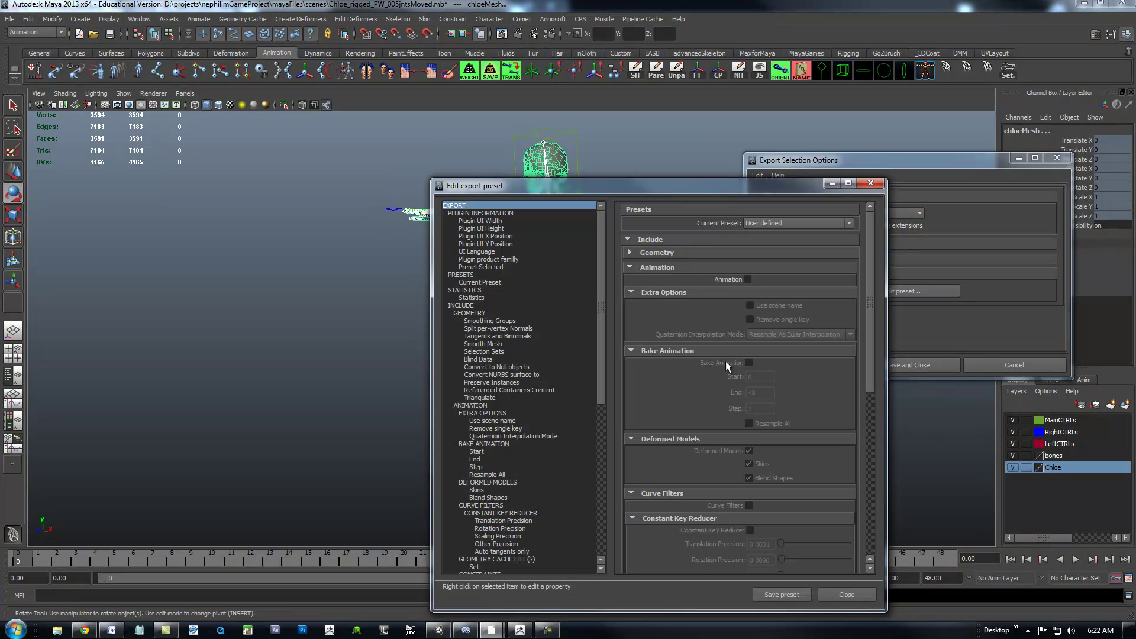
left_click(749, 279)
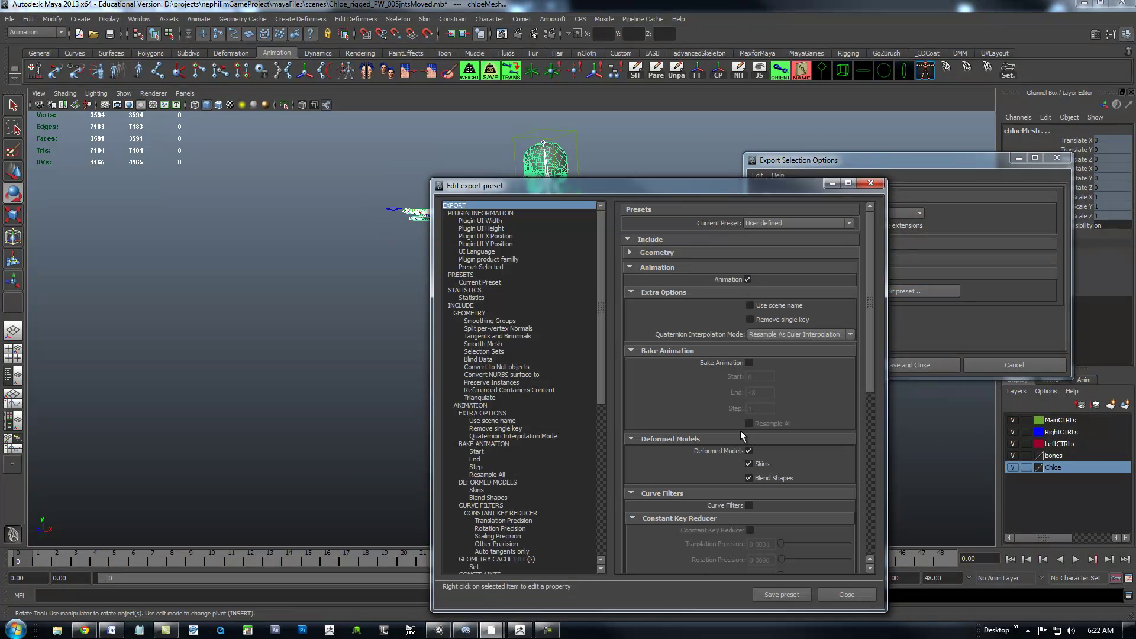
left_click_drag(680, 183, 844, 123)
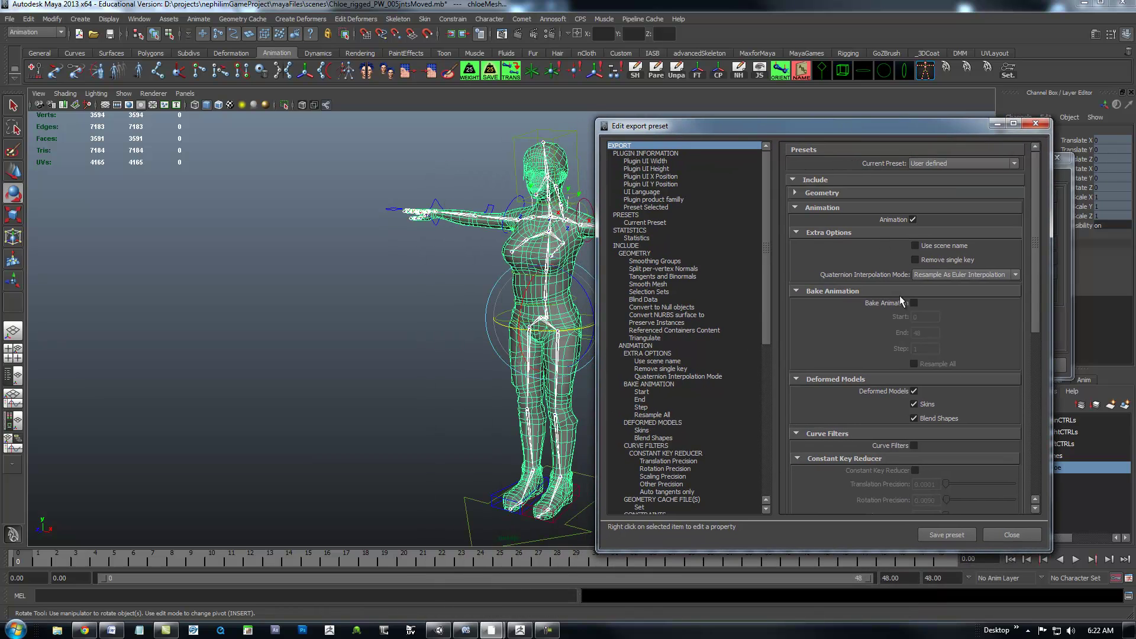
left_click(1035, 124)
middle_click_drag(689, 353, 641, 317, "alt")
right_click_drag(641, 317, 604, 318, "alt")
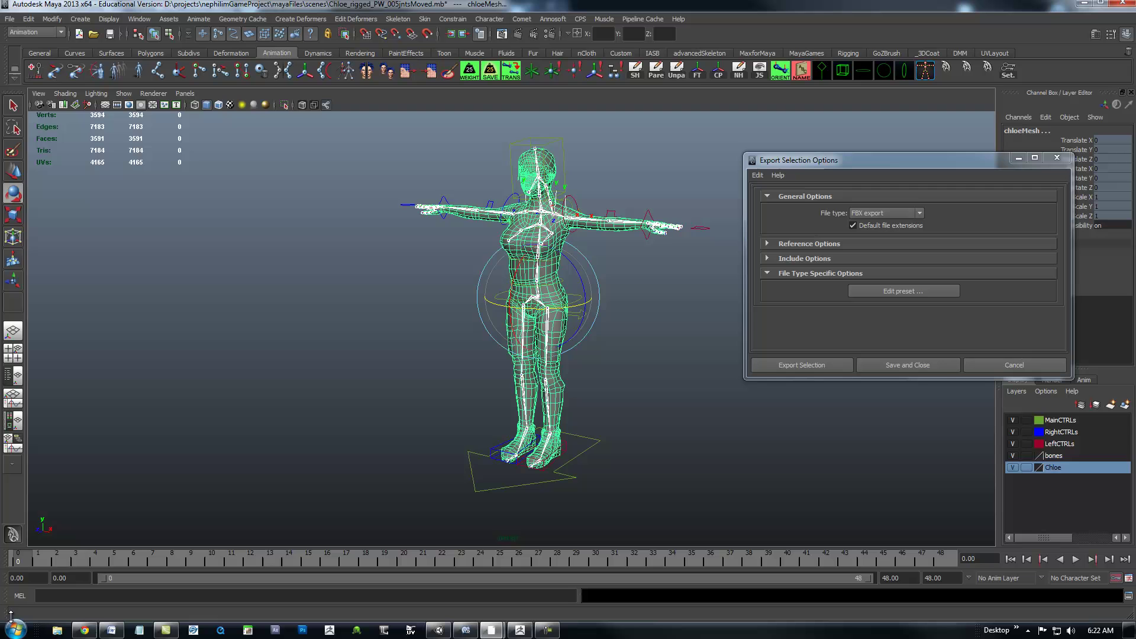
Play Chloe's run animation briefly, stop it and return the timeline to frame 0 to inspect her T-pose
left_click(1075, 560)
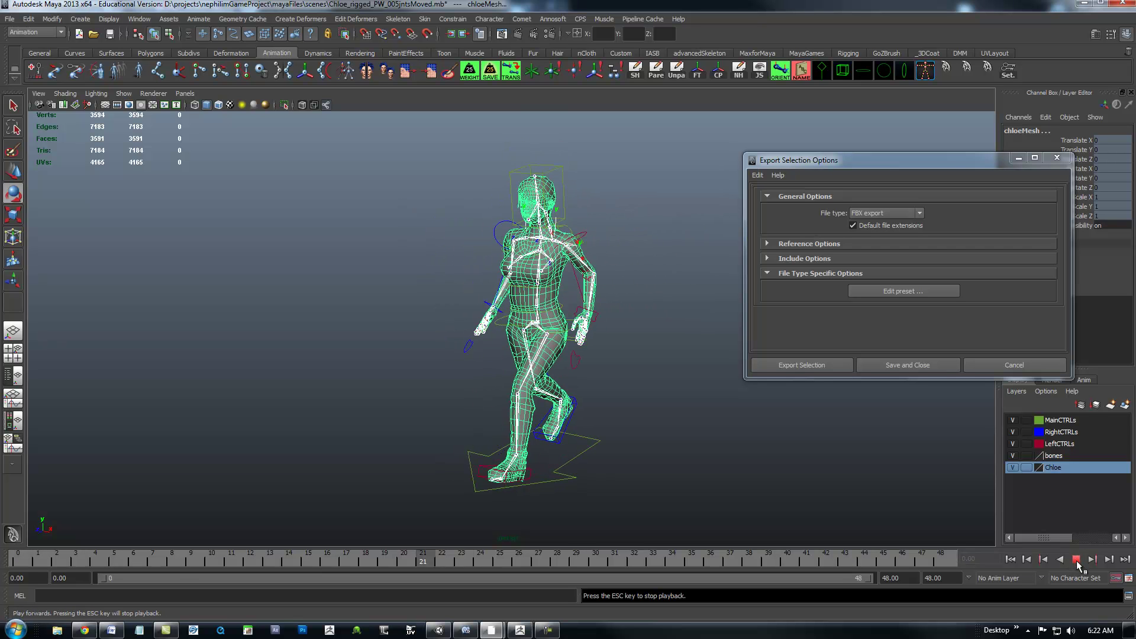
left_click(1075, 559)
mouse_move(664, 474)
left_mouse_down("alt")
mouse_move(693, 474)
mouse_move(667, 480)
left_mouse_up("alt")
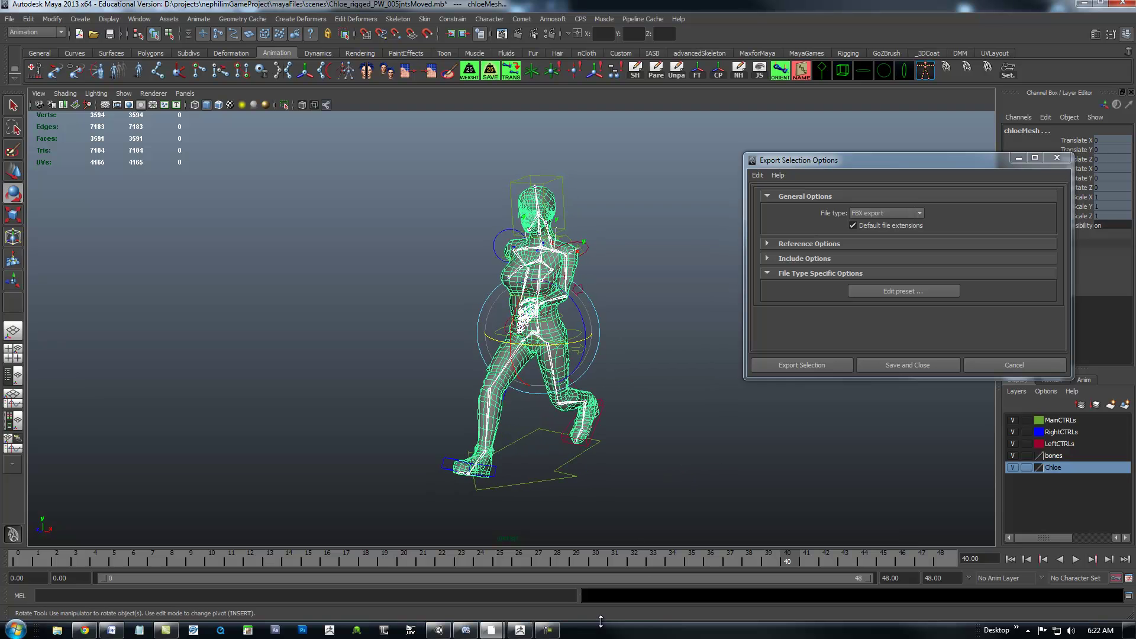
left_click_drag(788, 561, 17, 559)
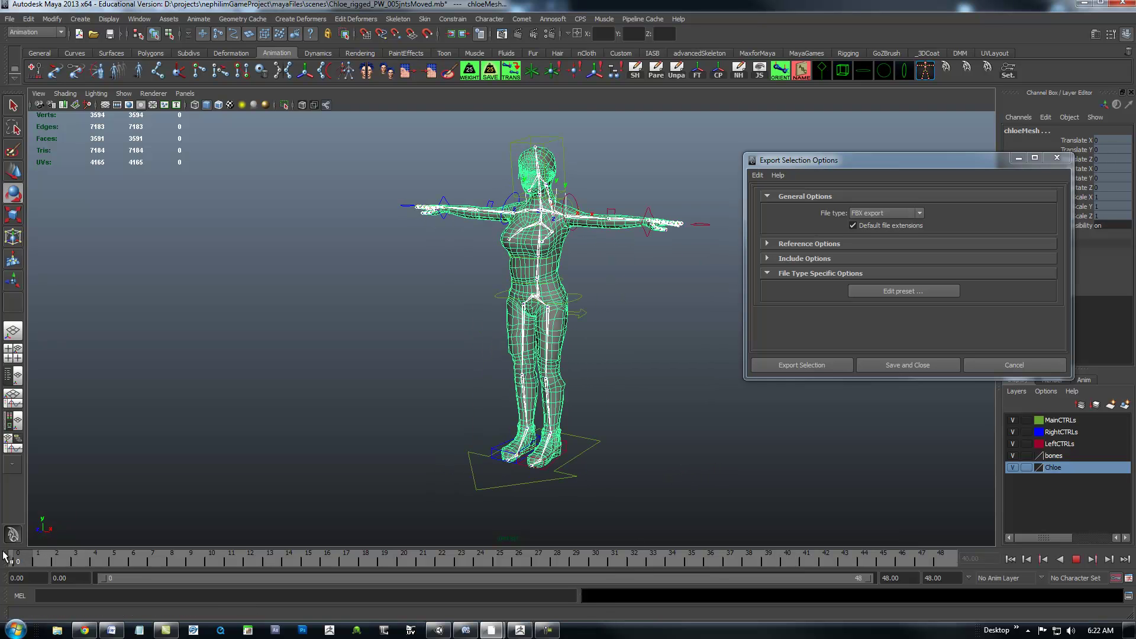
left_click_drag(379, 362, 401, 347, "alt")
right_click_drag(402, 347, 487, 330, "alt")
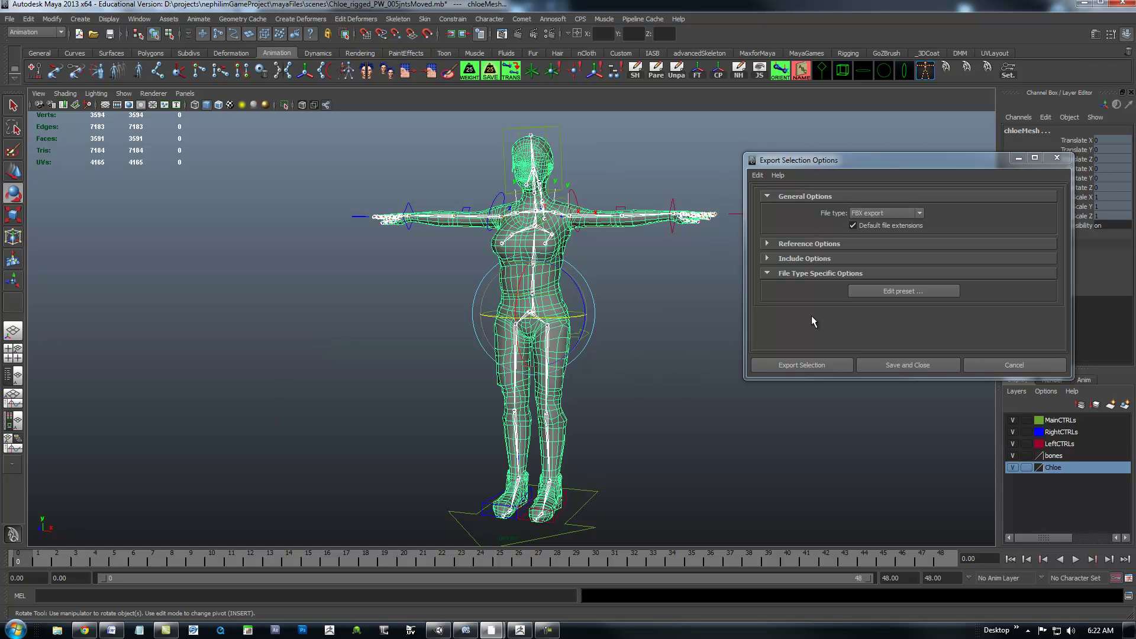
left_click_drag(703, 338, 654, 340, "alt")
right_click_drag(663, 336, 690, 329, "alt")
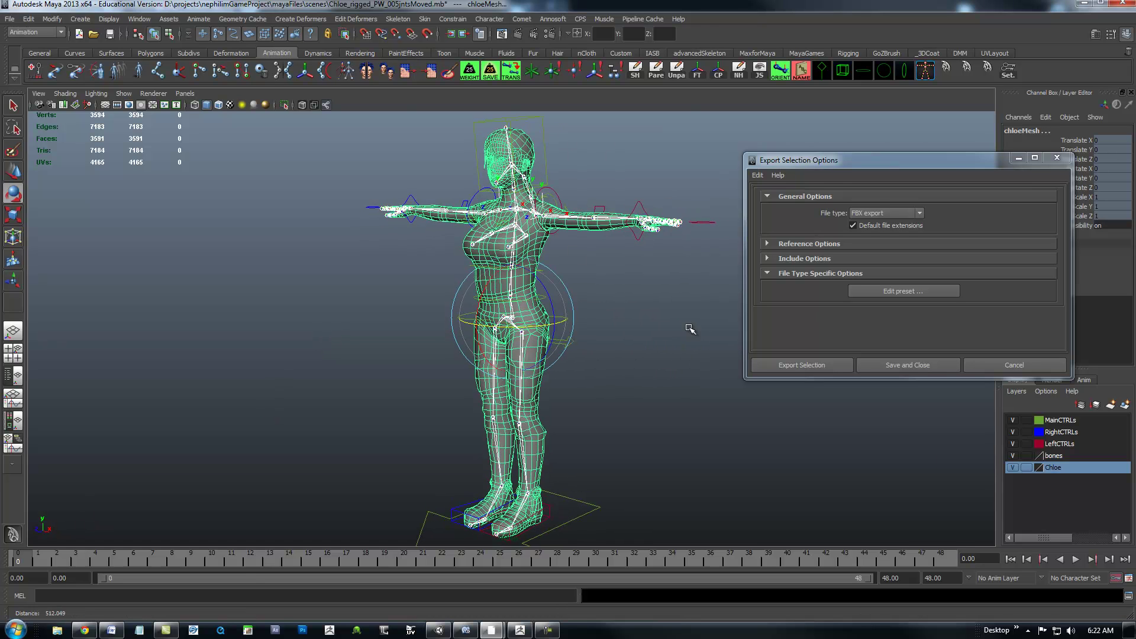
Reopen the options for exporting the selection and set the file type to FBX export
left_click(10, 19)
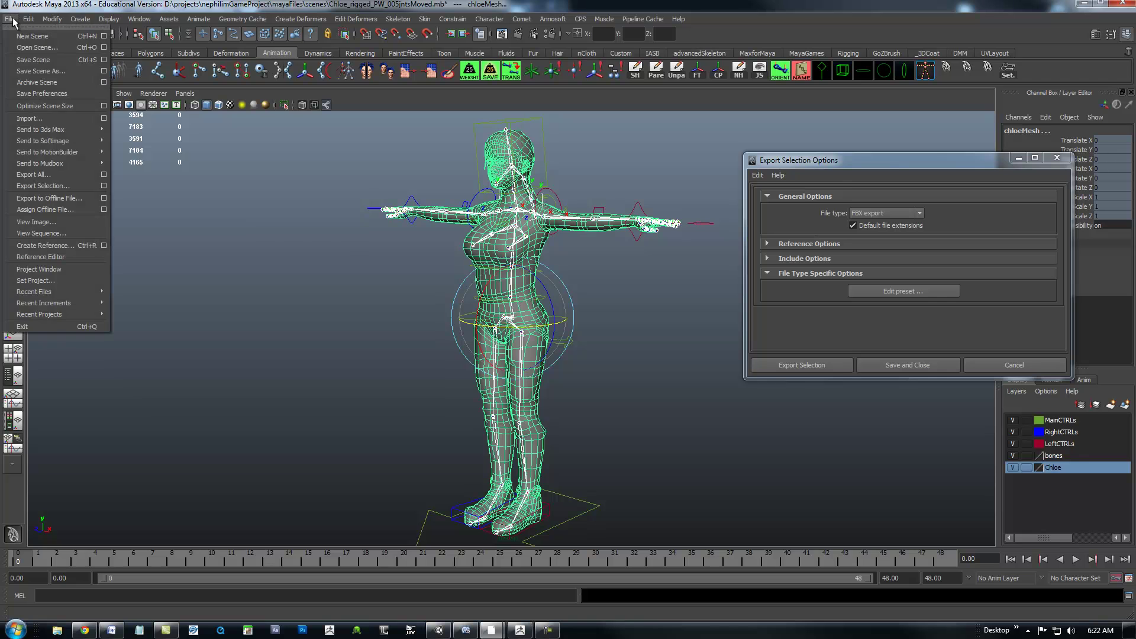
left_click(104, 188)
left_click_drag(919, 167, 880, 96)
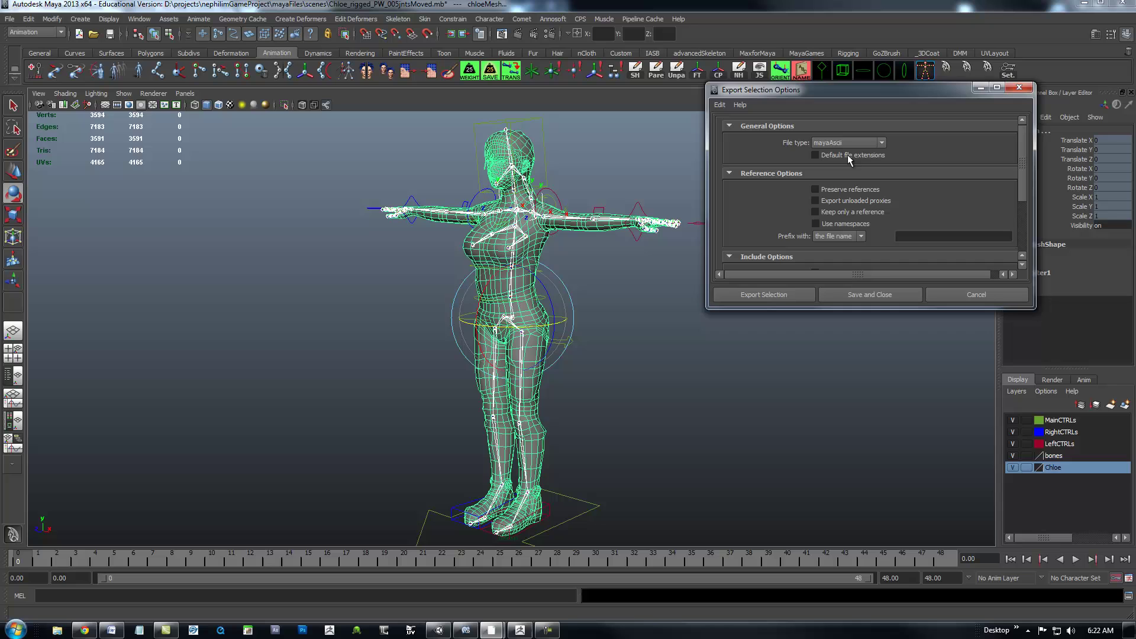
left_click(881, 142)
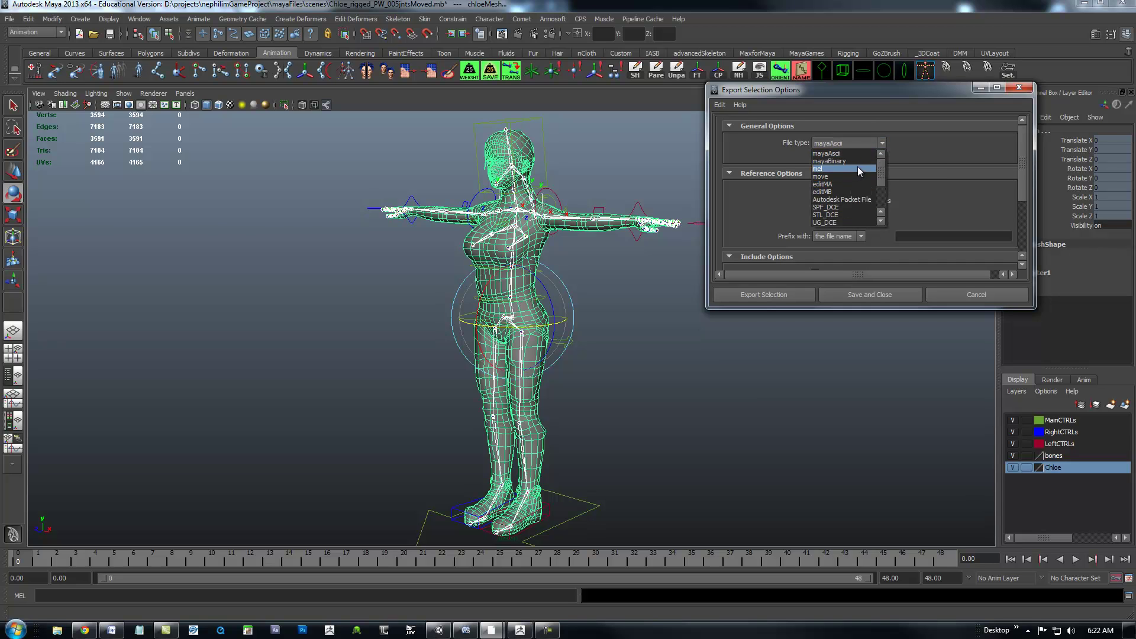
scroll(878, 206, "down", 2)
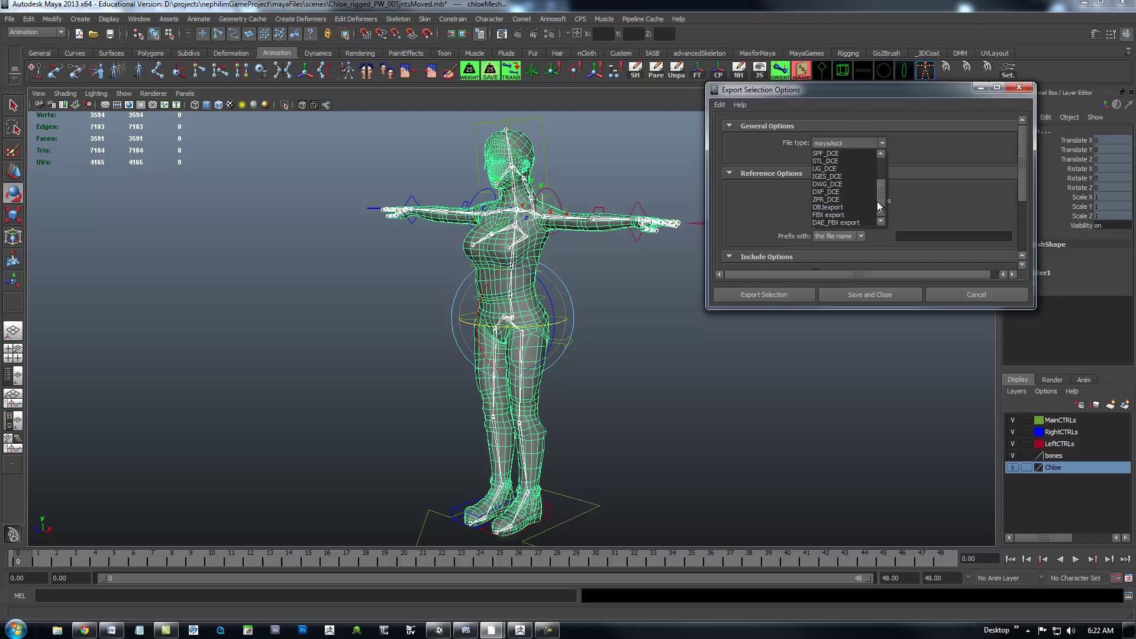
left_click(829, 215)
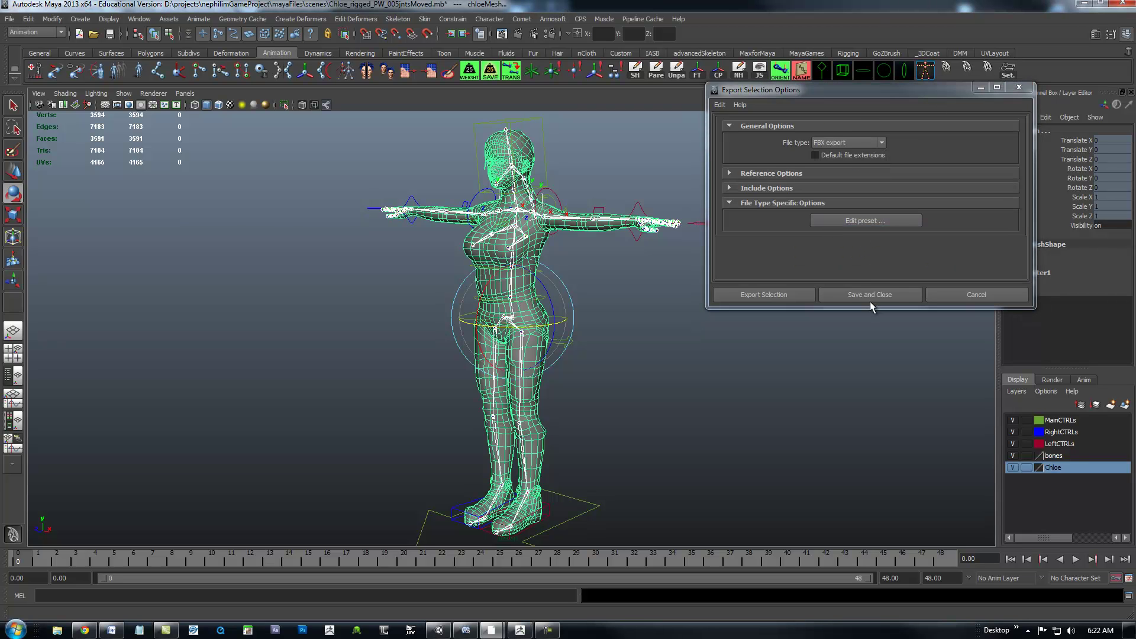
Start the FBX export of the selection and browse to the D:\projects folder as its destination
left_click(787, 296)
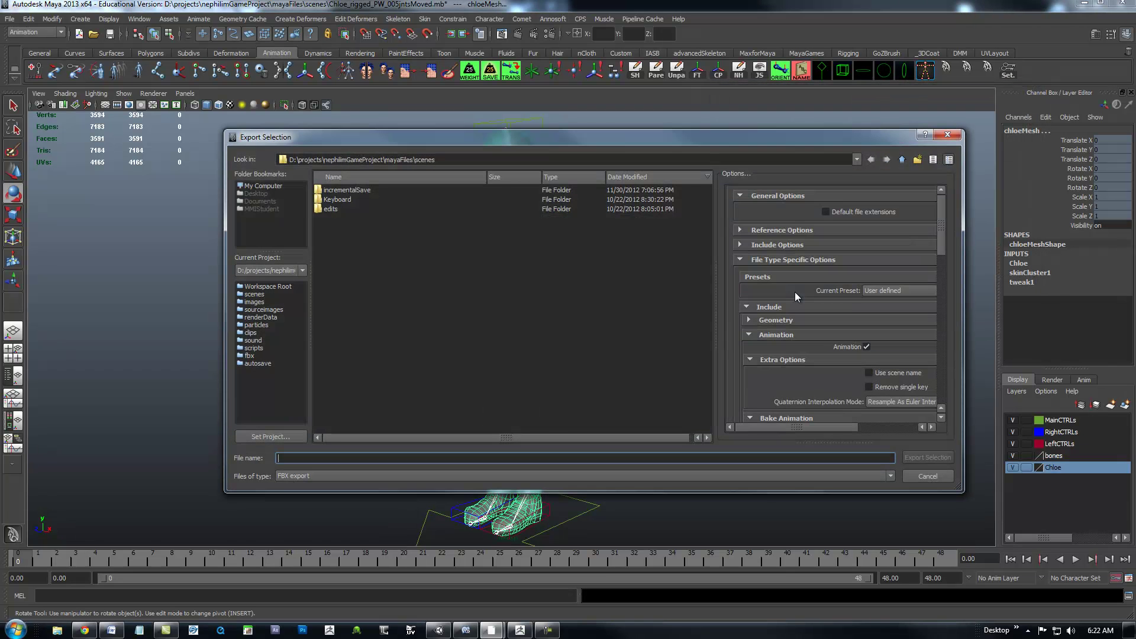
left_click(264, 186)
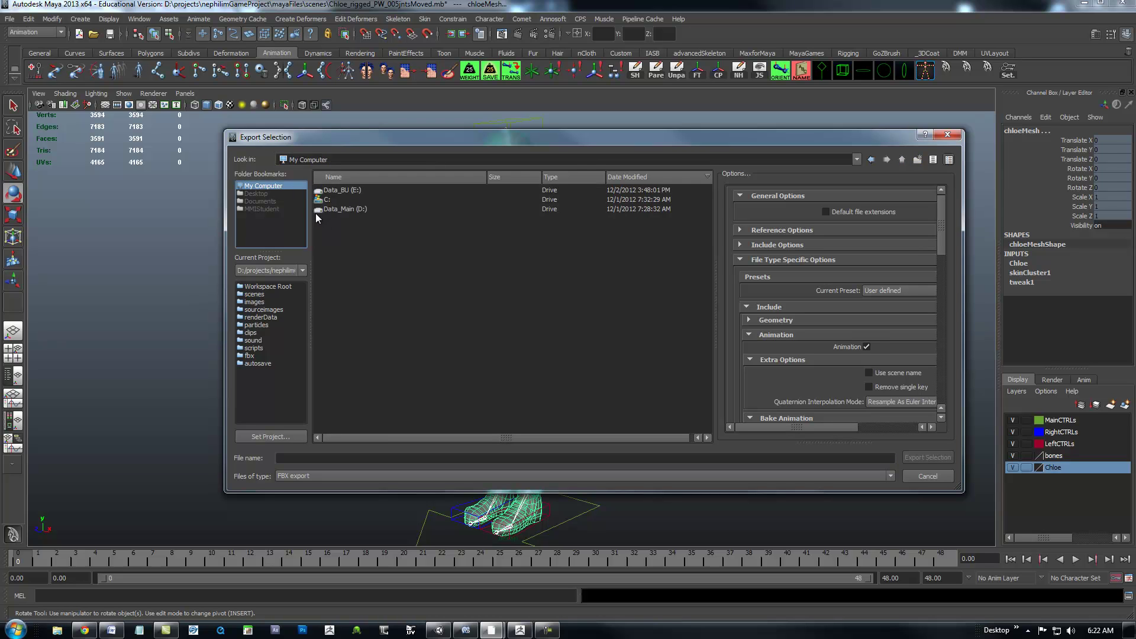
left_click(256, 193)
left_click_drag(400, 142, 336, 112)
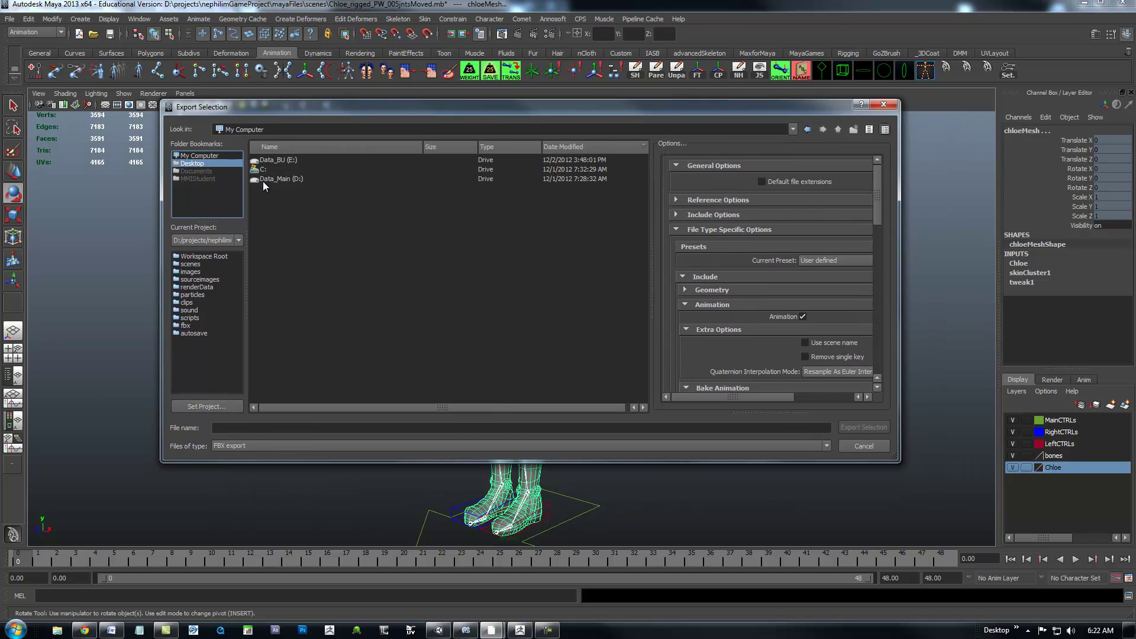
left_click(261, 161)
left_click_drag(580, 103, 586, 110)
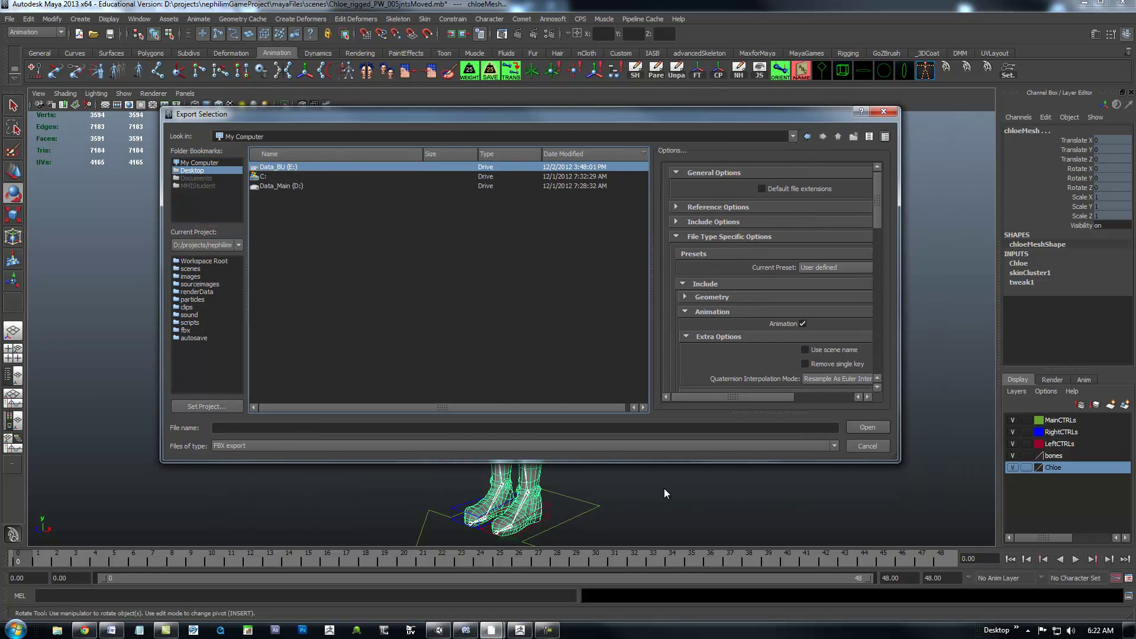
double_click(258, 187)
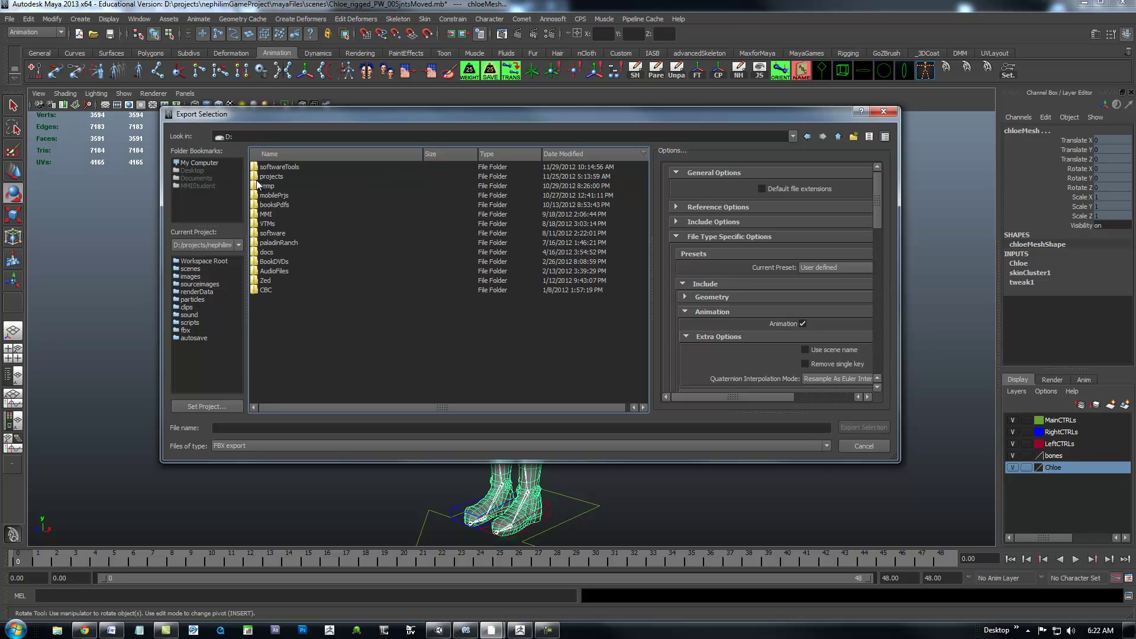
double_click(258, 176)
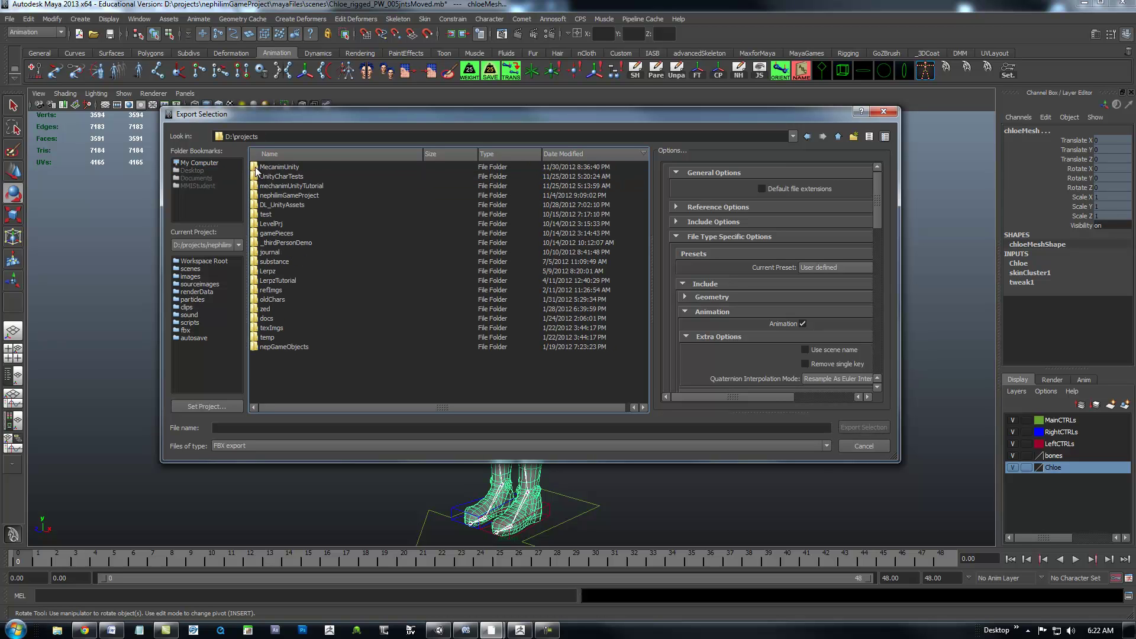
double_click(258, 167)
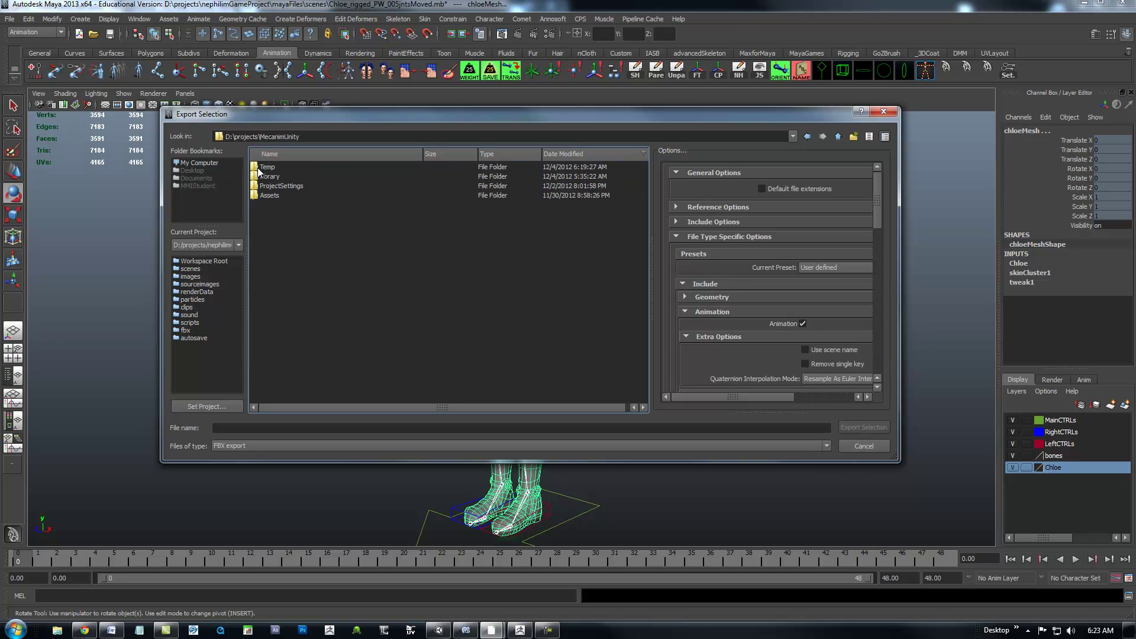
left_click(839, 138)
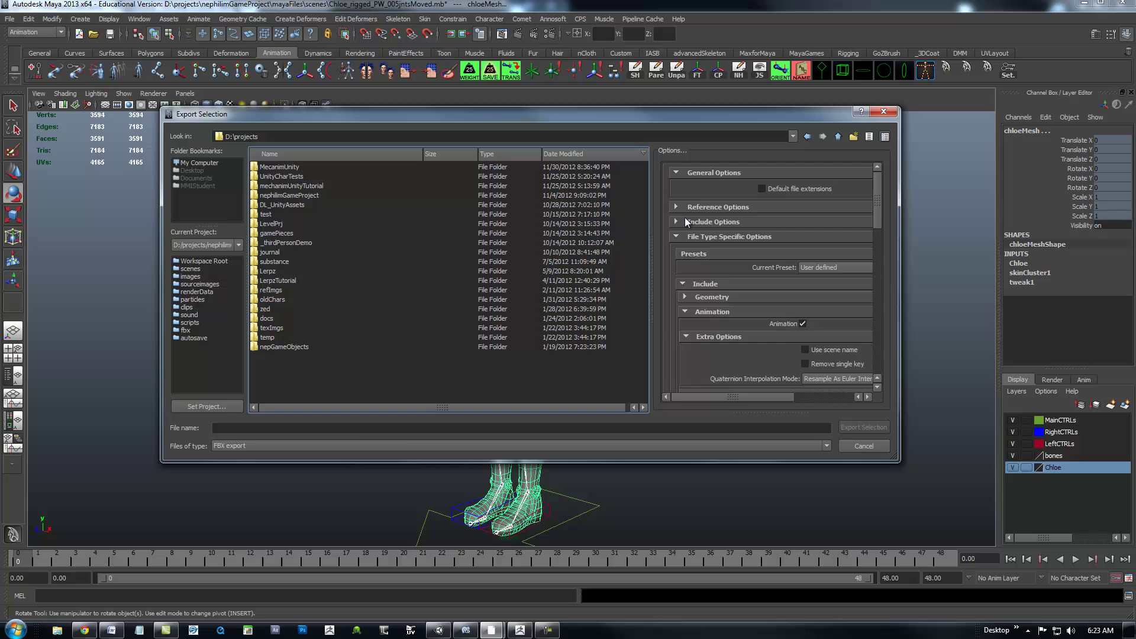
Export the selection under the file name ChloeFBXfromMaya and dismiss the export warnings
left_click(358, 428)
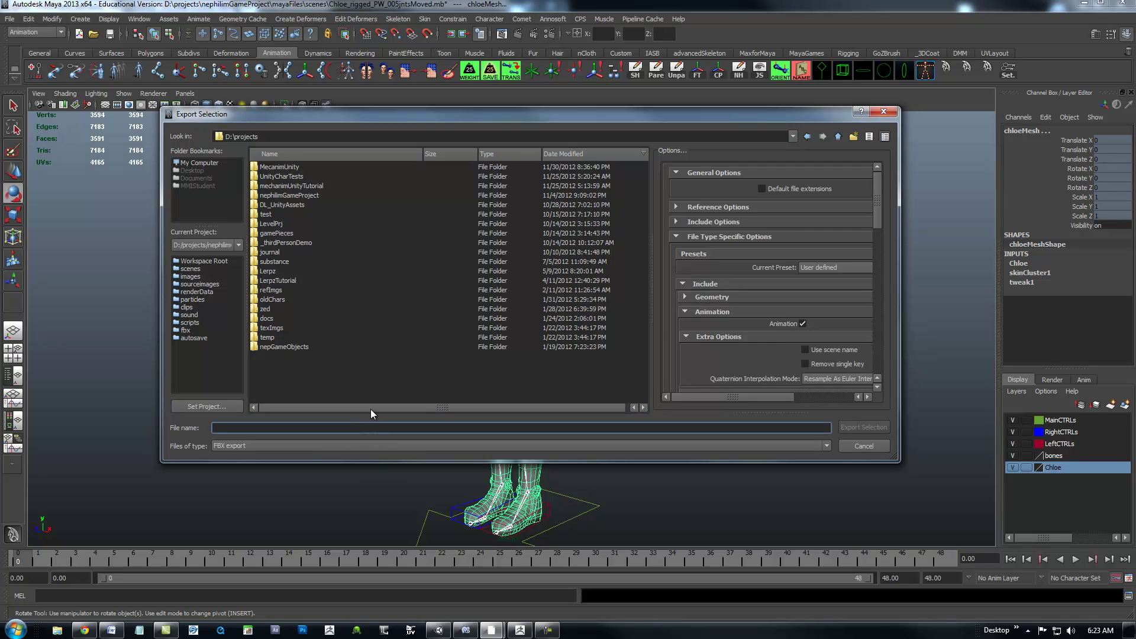
type("Cloe")
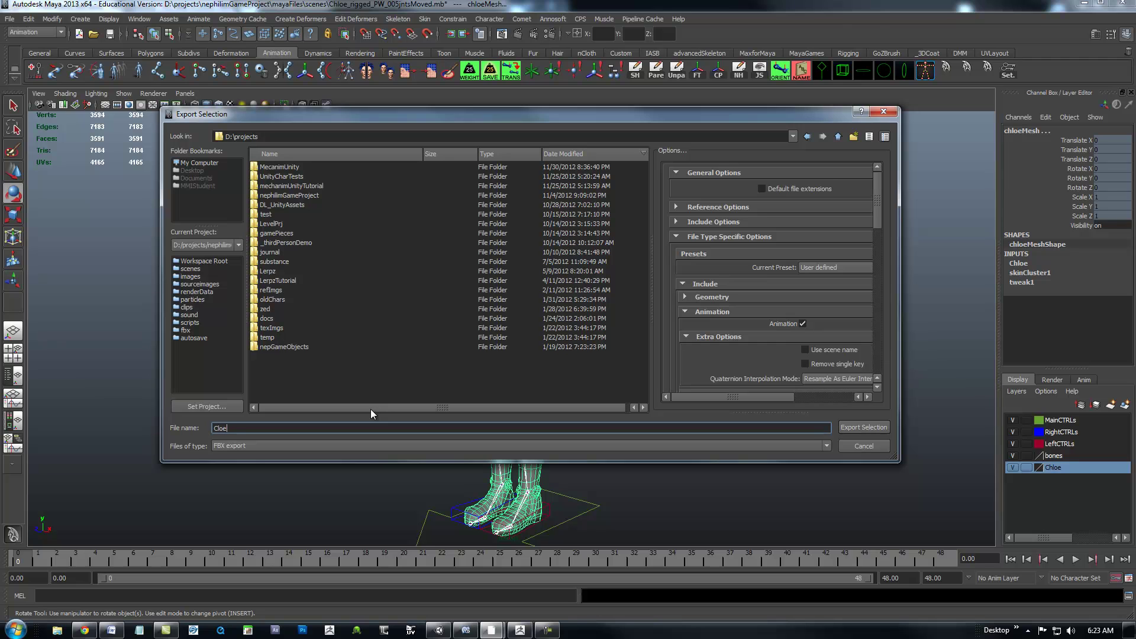
key("BackSpace")
key("BackSpace")
type("hloe")
type("FBXfromMaya")
key("Return")
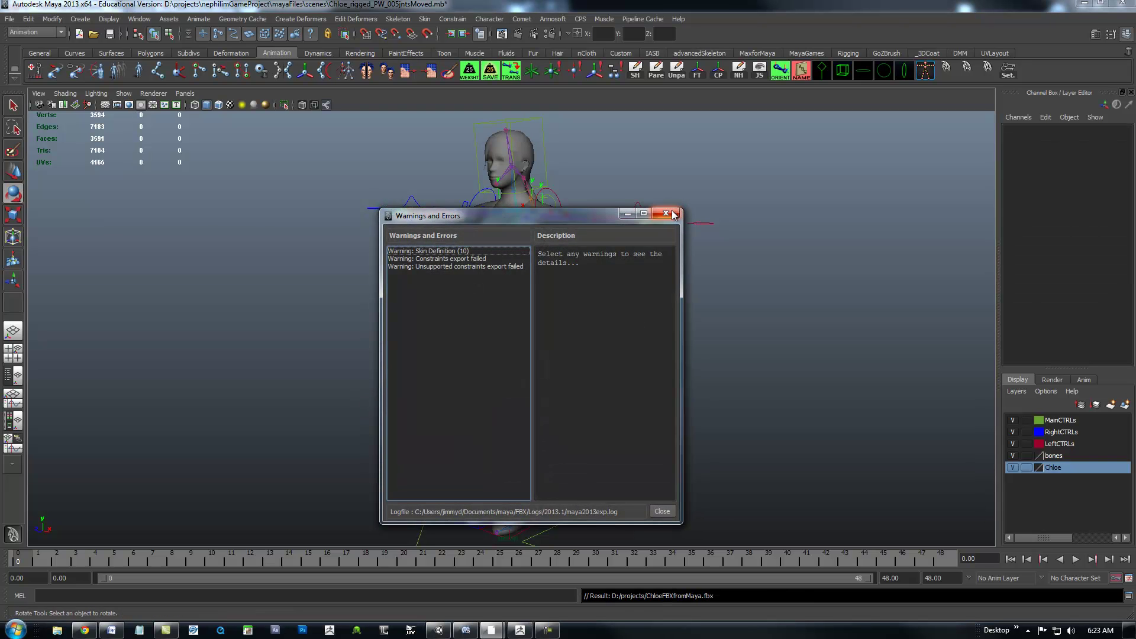
left_click_drag(463, 216, 749, 124)
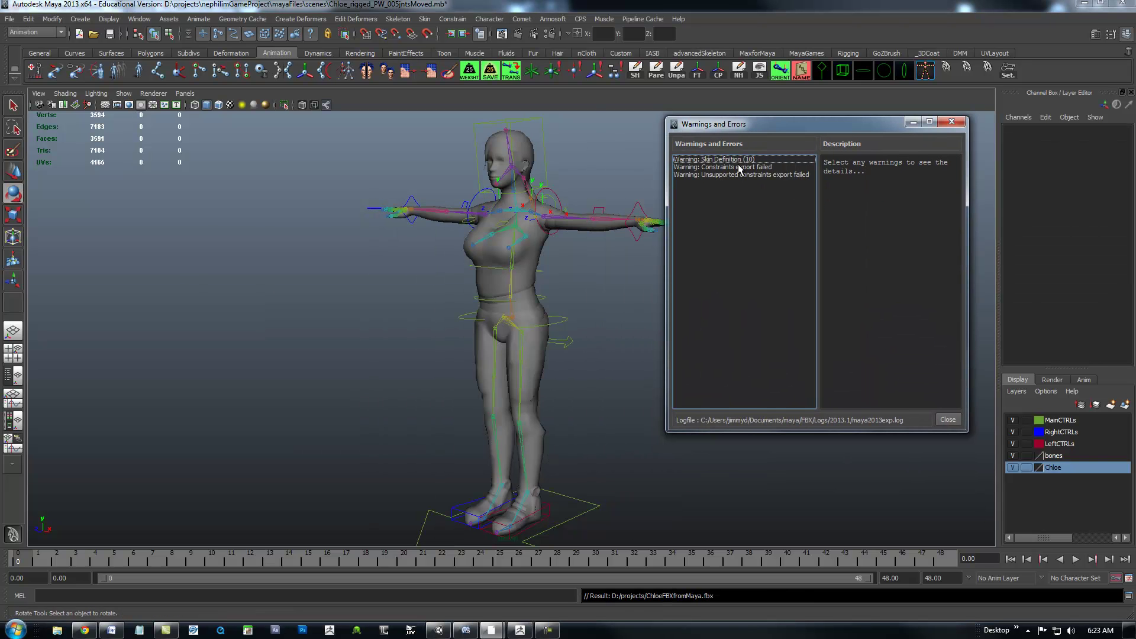
left_click(951, 121)
left_click_drag(721, 325, 710, 381, "alt")
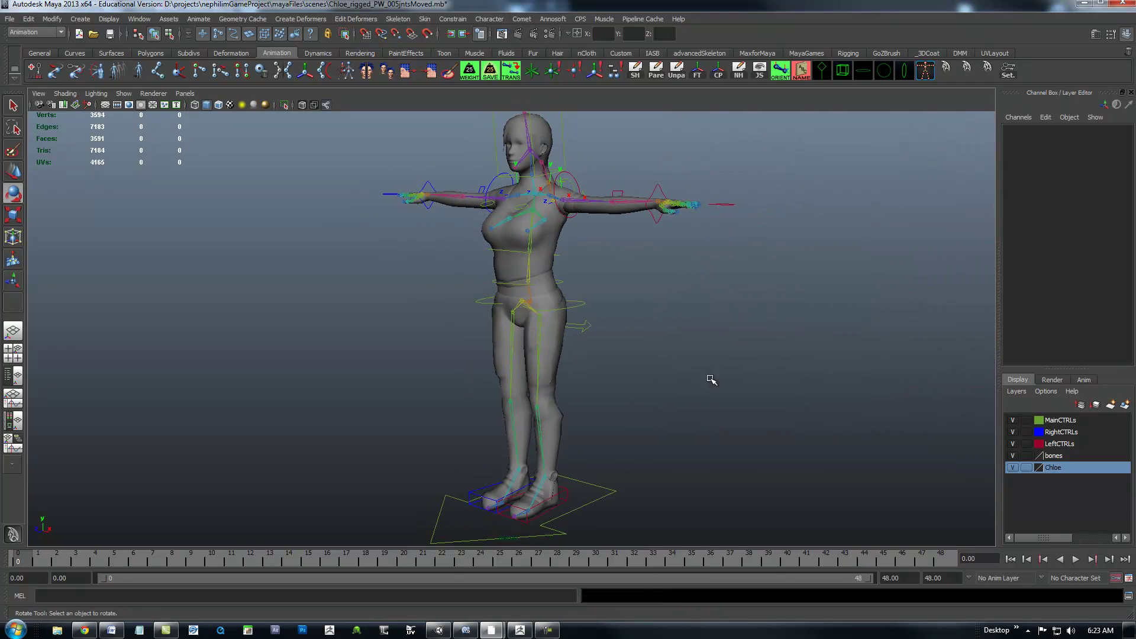
Switch to Unity and open the Tutorial-start.unity scene from the Tutorial folder, discarding the changes to the current scene
left_click(438, 629)
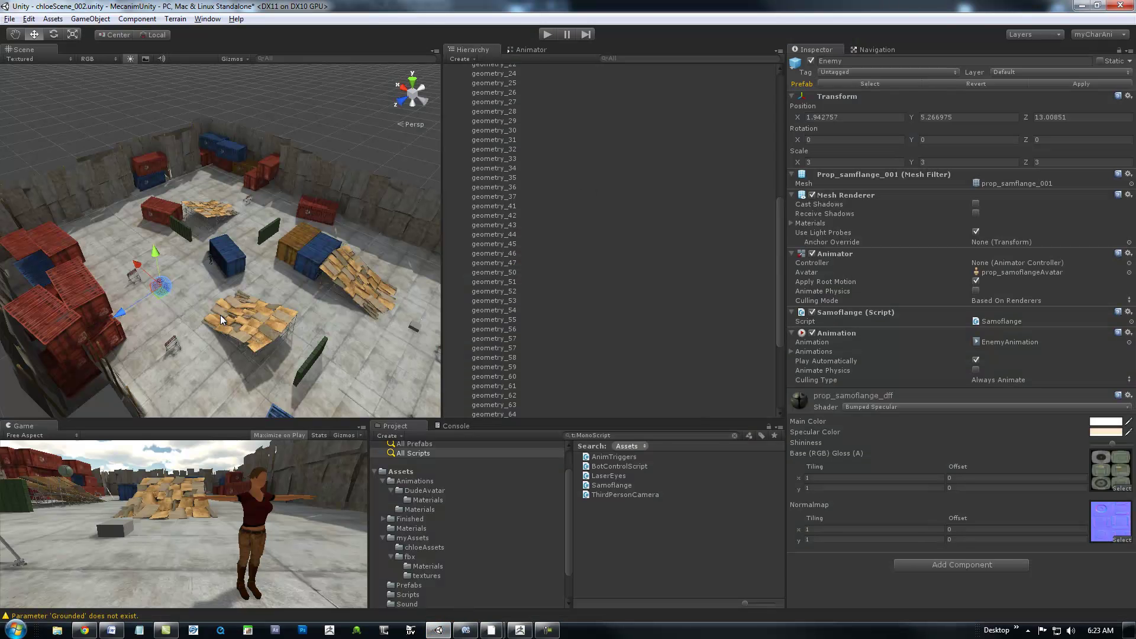
left_click_drag(221, 319, 221, 291, "alt")
right_click_drag(221, 290, 203, 400, "alt")
right_click_drag(318, 206, 323, 234, "alt")
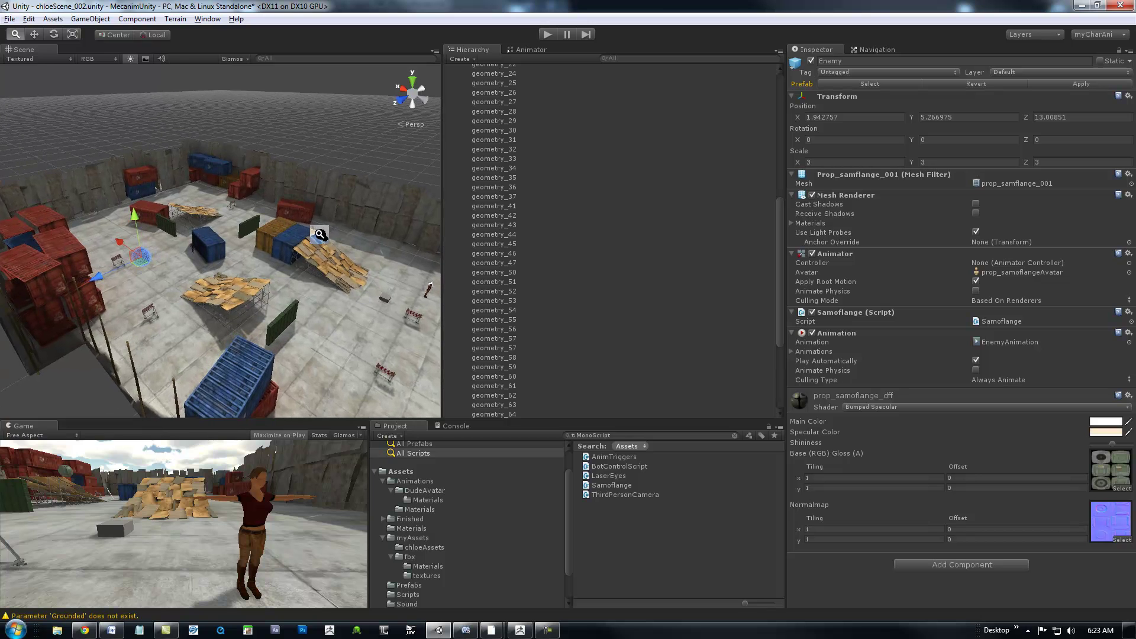
left_click(9, 19)
left_click(35, 45)
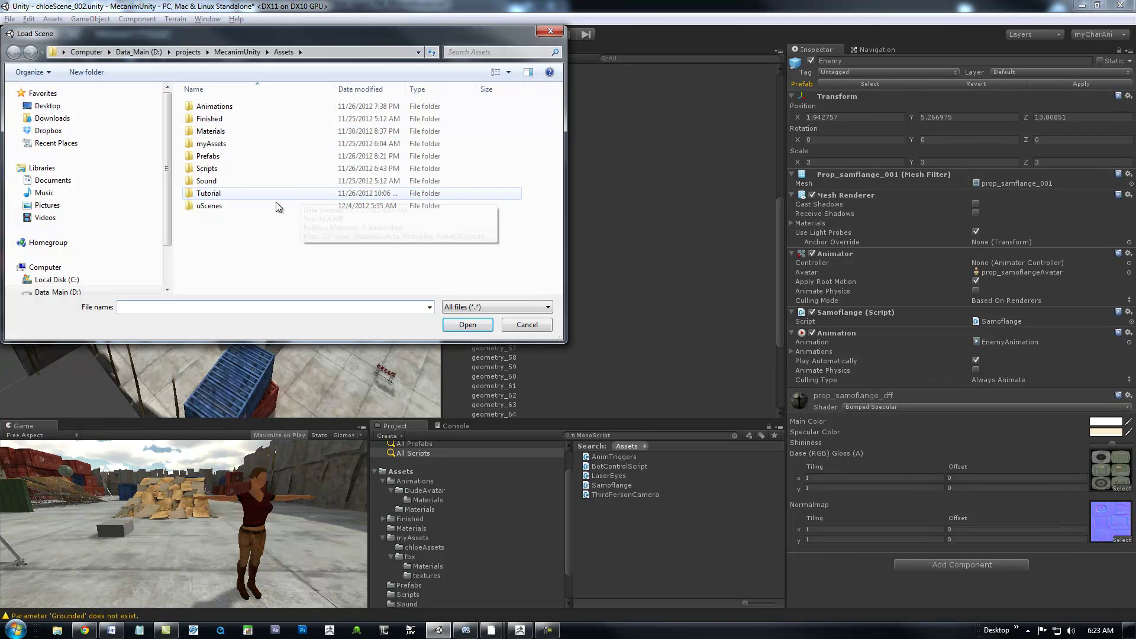
left_click_drag(118, 33, 135, 37)
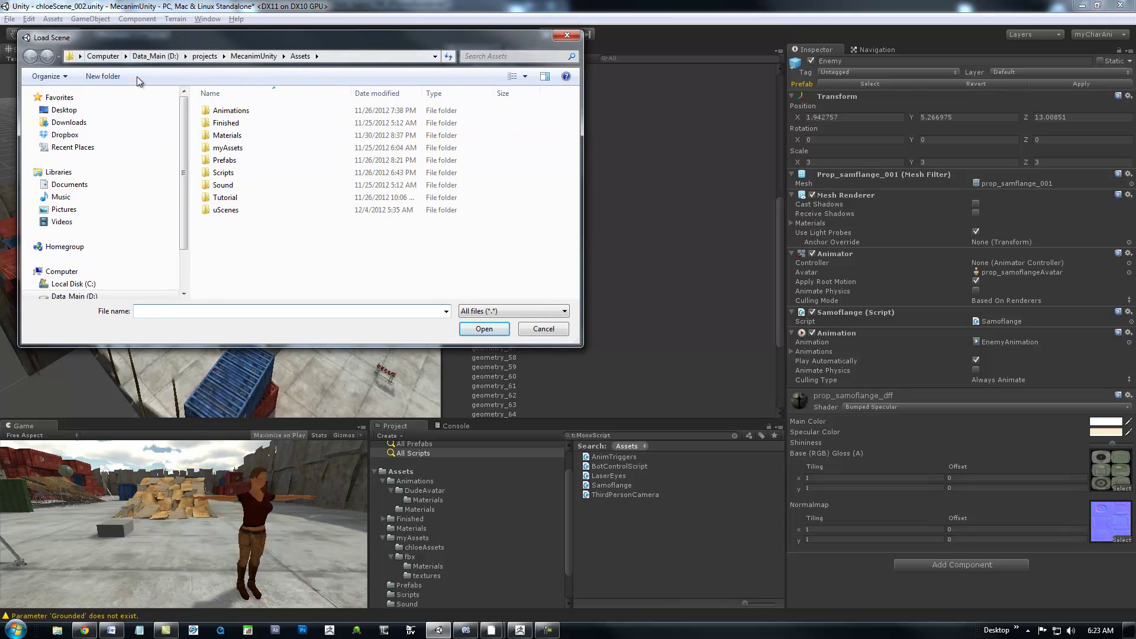
double_click(224, 198)
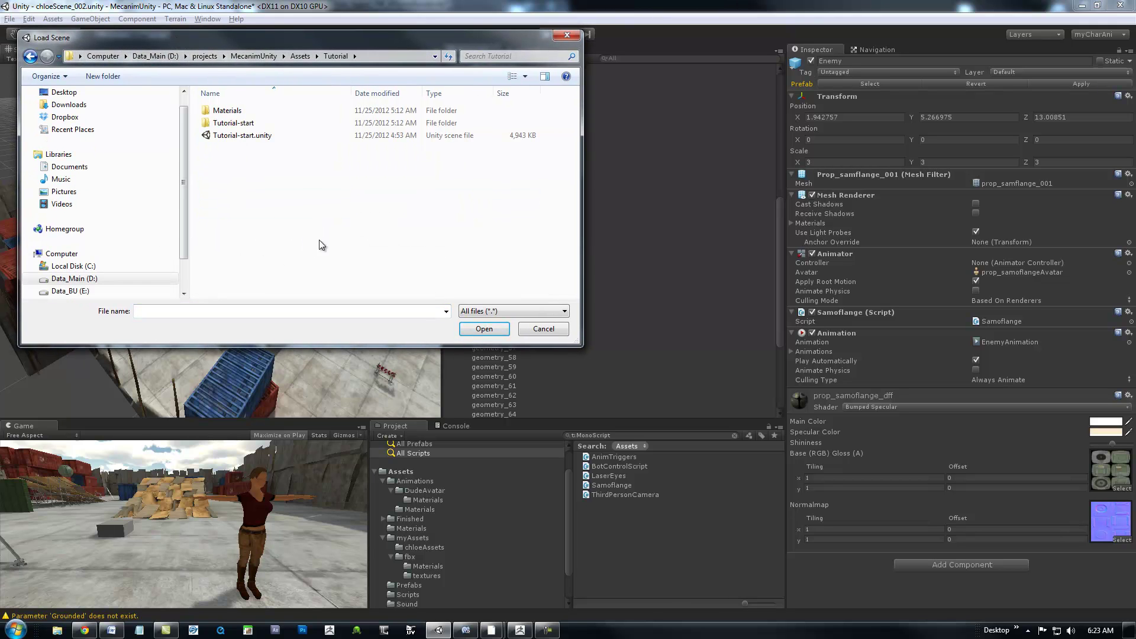
left_click(236, 135)
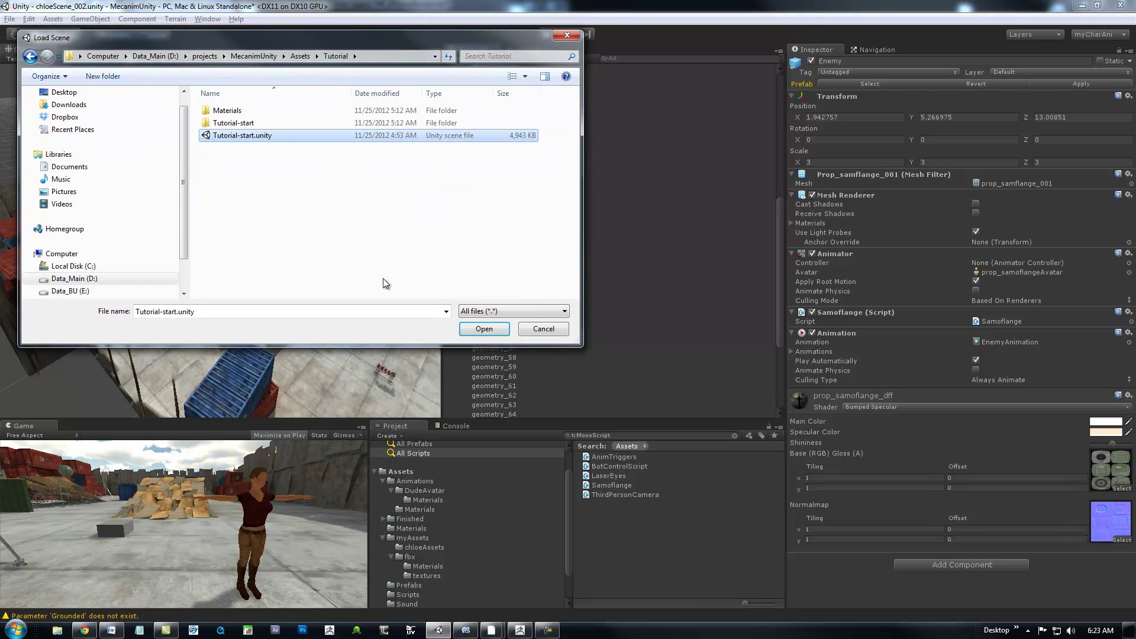
left_click(485, 329)
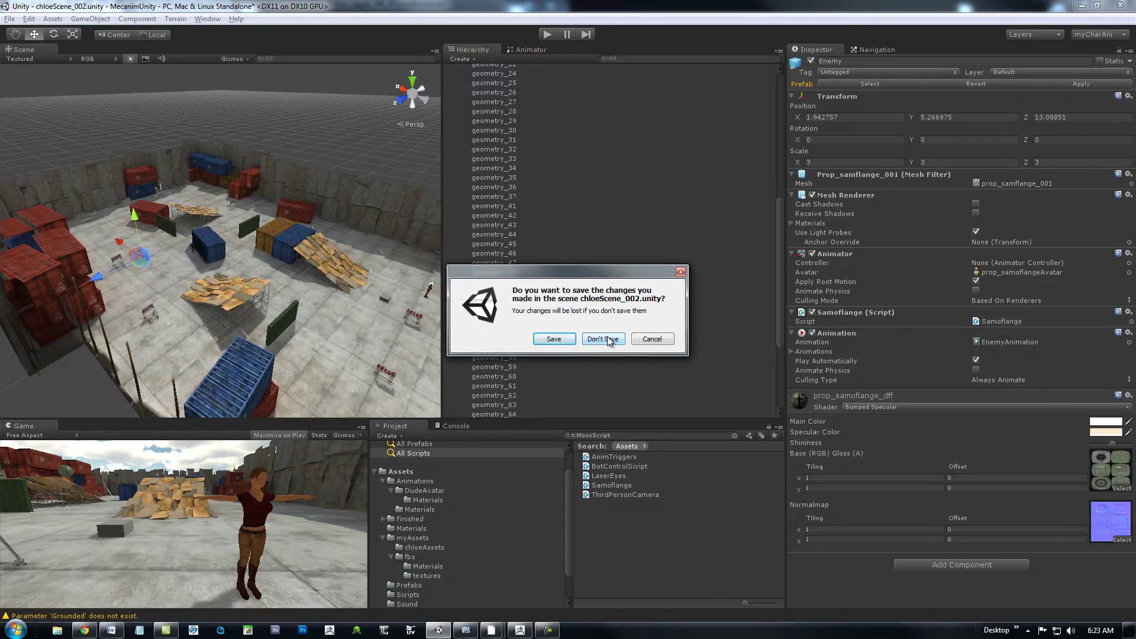
left_click(604, 339)
Import ChloeFBXfromMaya.fbx from the D:\projects folder into the project as a new asset
scroll(325, 284, "up", 4)
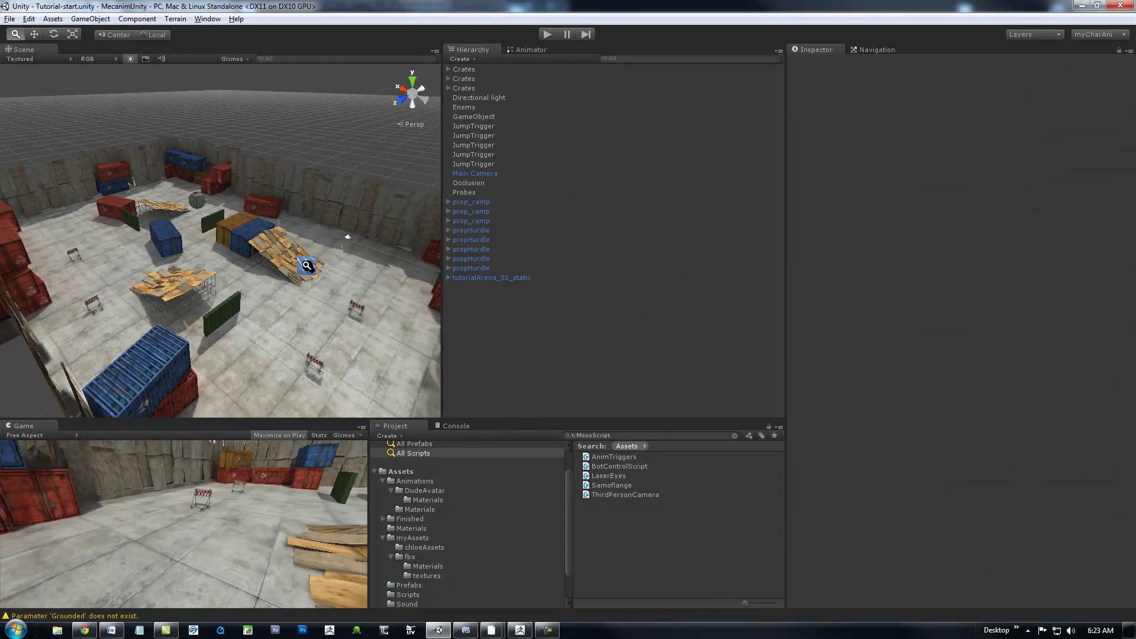
right_click_drag(307, 266, 389, 259, "alt")
left_click_drag(262, 266, 288, 239, "alt")
left_click(52, 19)
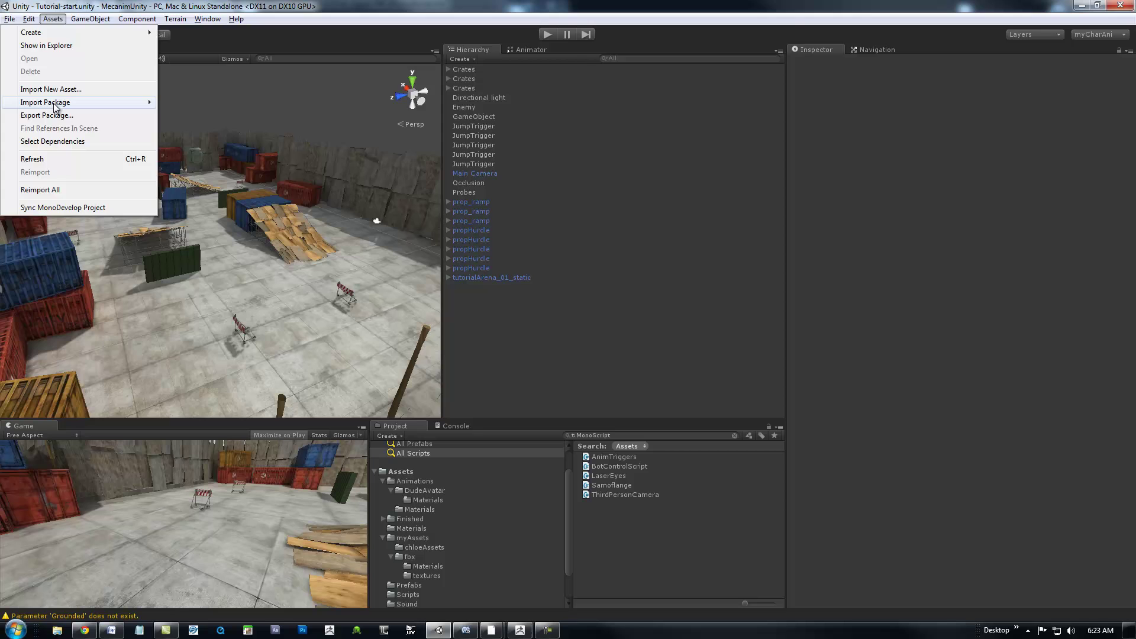
left_click(62, 83)
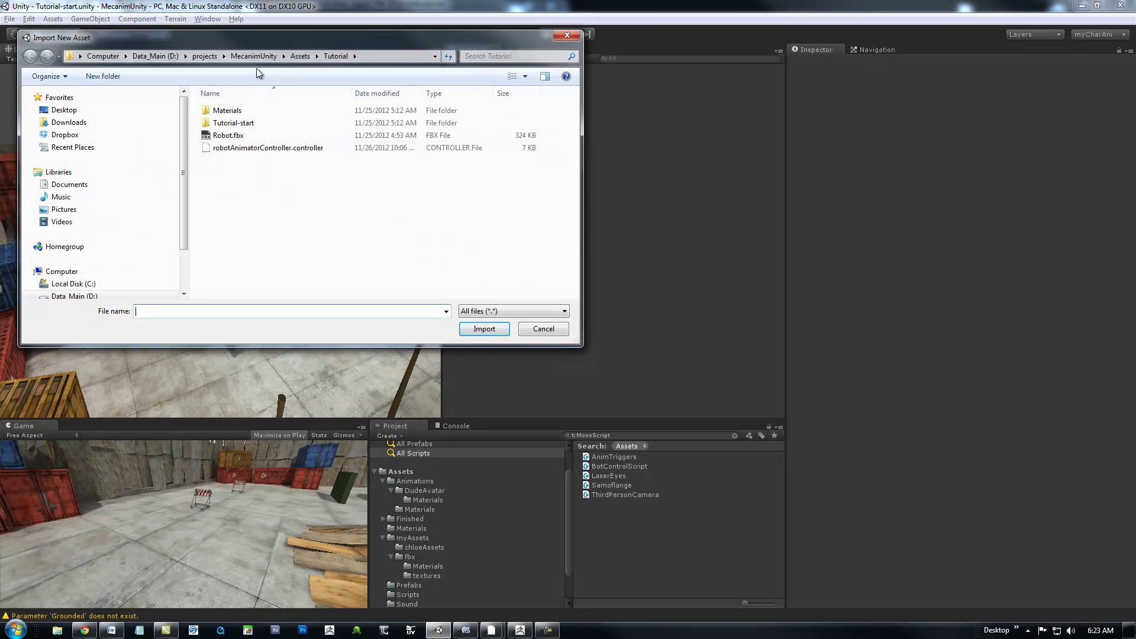
left_click(204, 56)
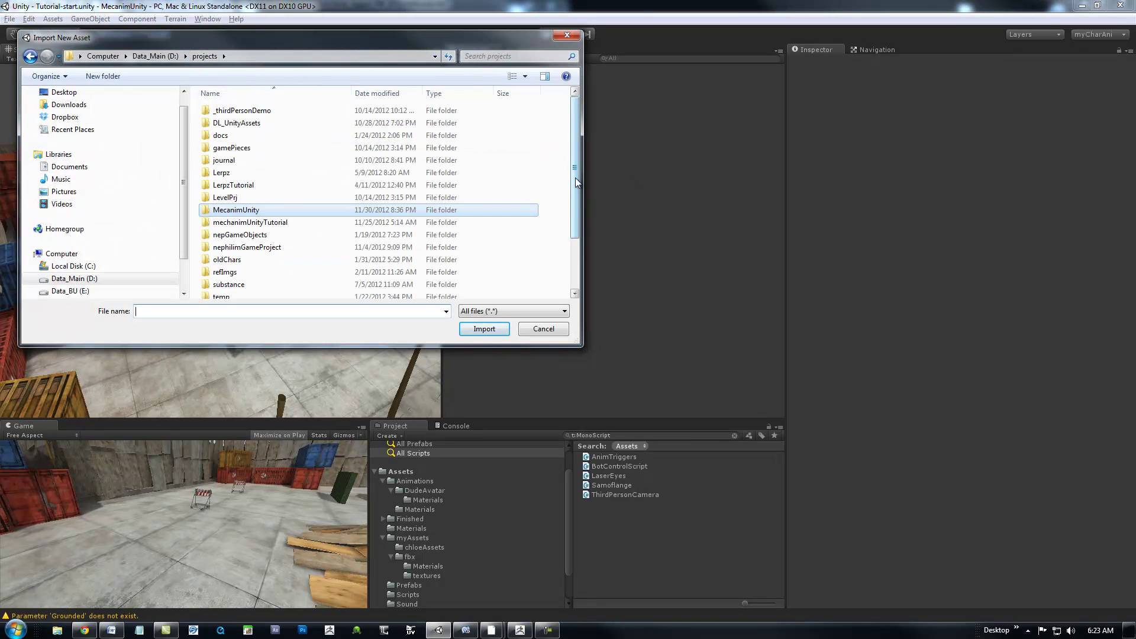
scroll(575, 178, "down", 2)
left_click(225, 292)
left_click(484, 329)
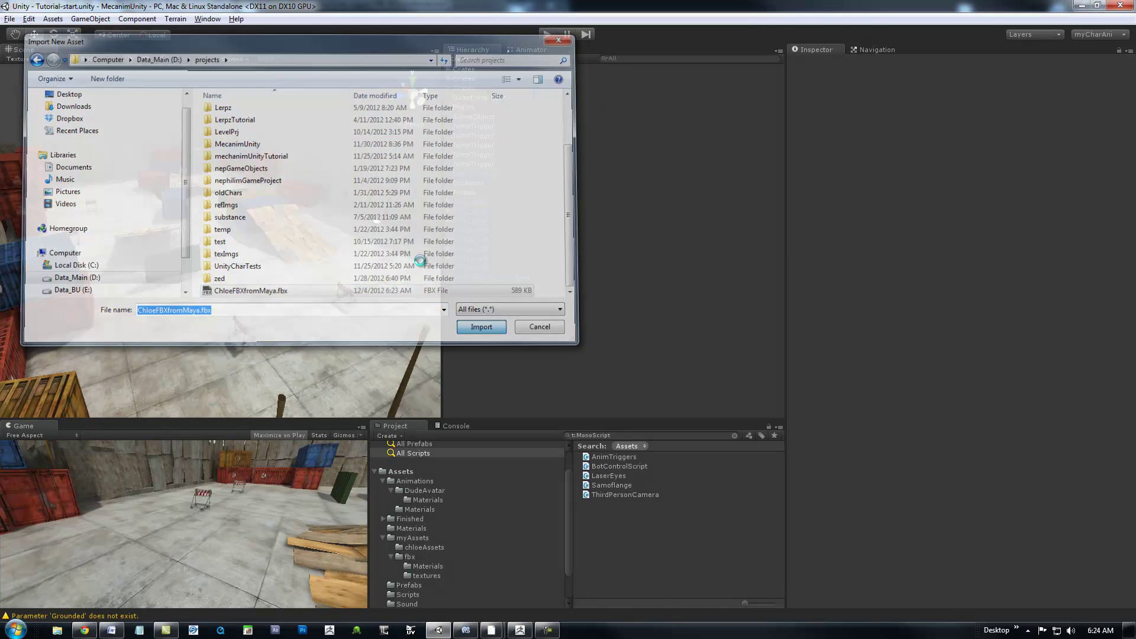
Enlarge the imported model's preview and rotate Chloe to inspect her mesh
mouse_move(912, 470)
left_mouse_down()
mouse_move(879, 506)
mouse_move(898, 509)
mouse_move(904, 473)
left_mouse_up()
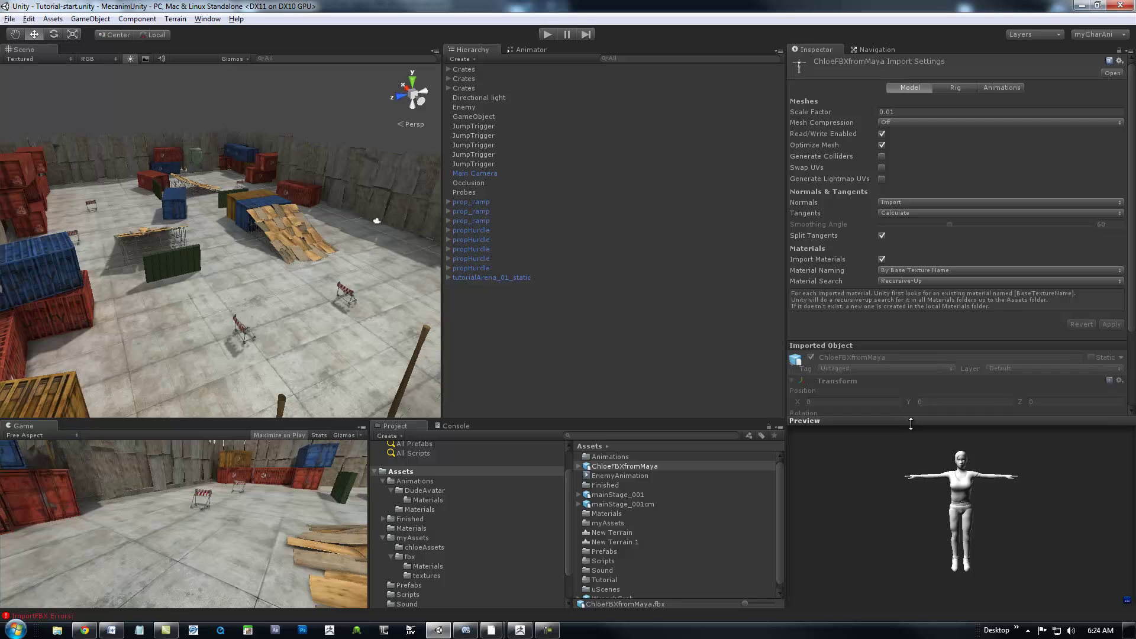
left_click_drag(911, 424, 910, 321)
left_click_drag(912, 456, 790, 434)
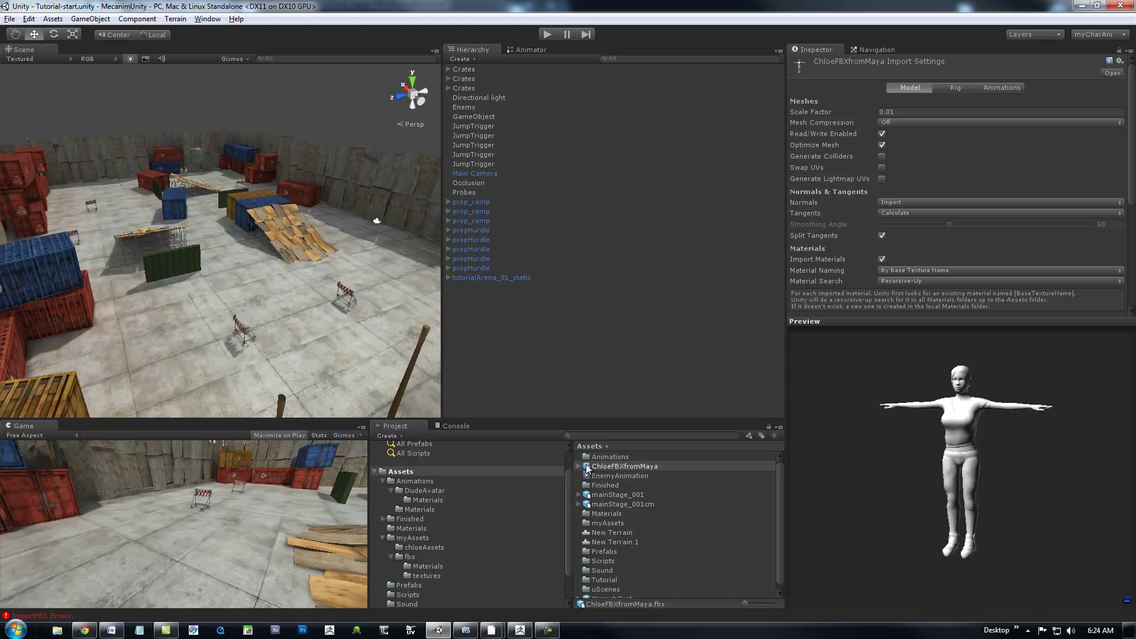
Place ChloeFBXfromMaya on the arena floor near the hurdles and enable Use Light Probes on its chloeMesh
left_click_drag(588, 468, 295, 293)
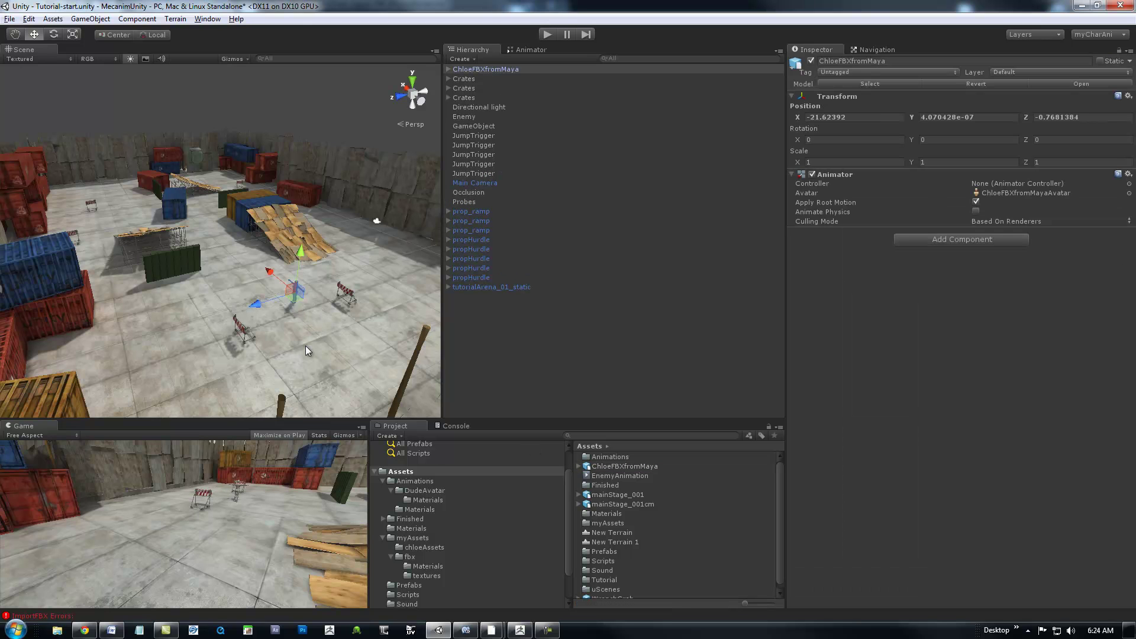
left_click(448, 69)
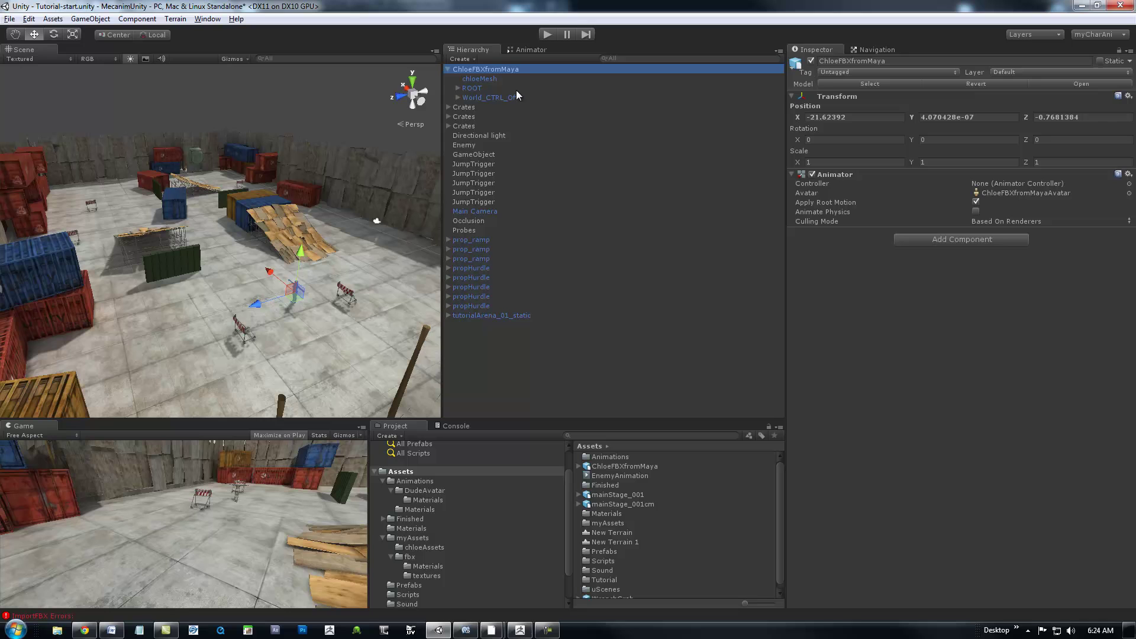
left_click(476, 79)
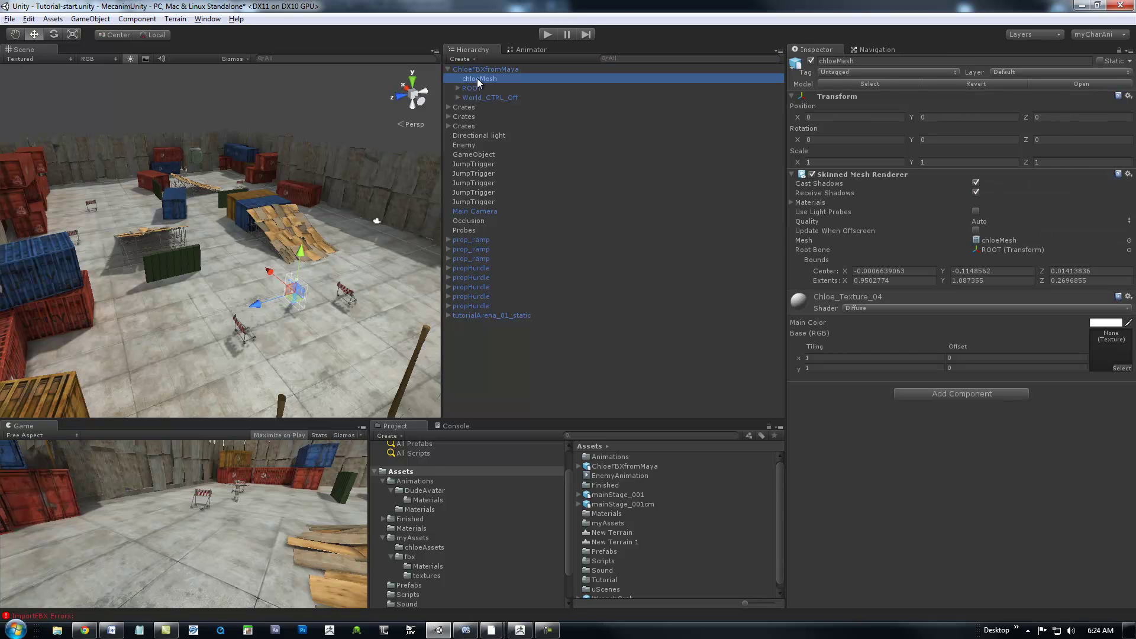
left_click(976, 212)
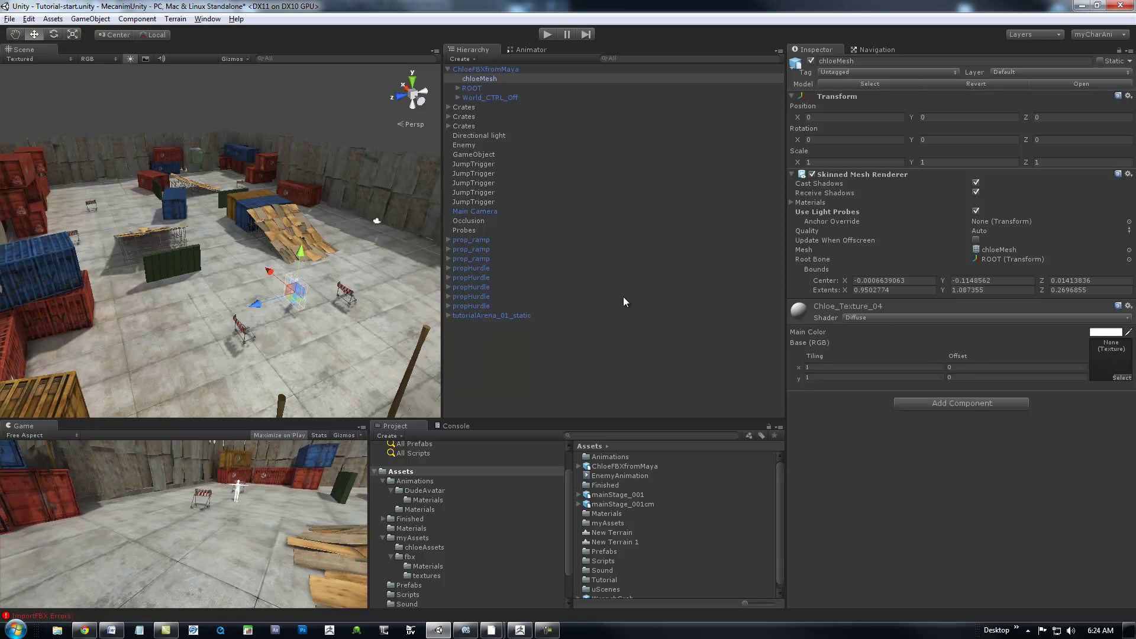
Set the shader of Chloe's Chloe_Texture_04 material to Bumped Diffuse
left_click_drag(365, 317, 139, 185, "alt")
right_click_drag(140, 185, 283, 210, "alt")
middle_click_drag(284, 211, 300, 198, "alt")
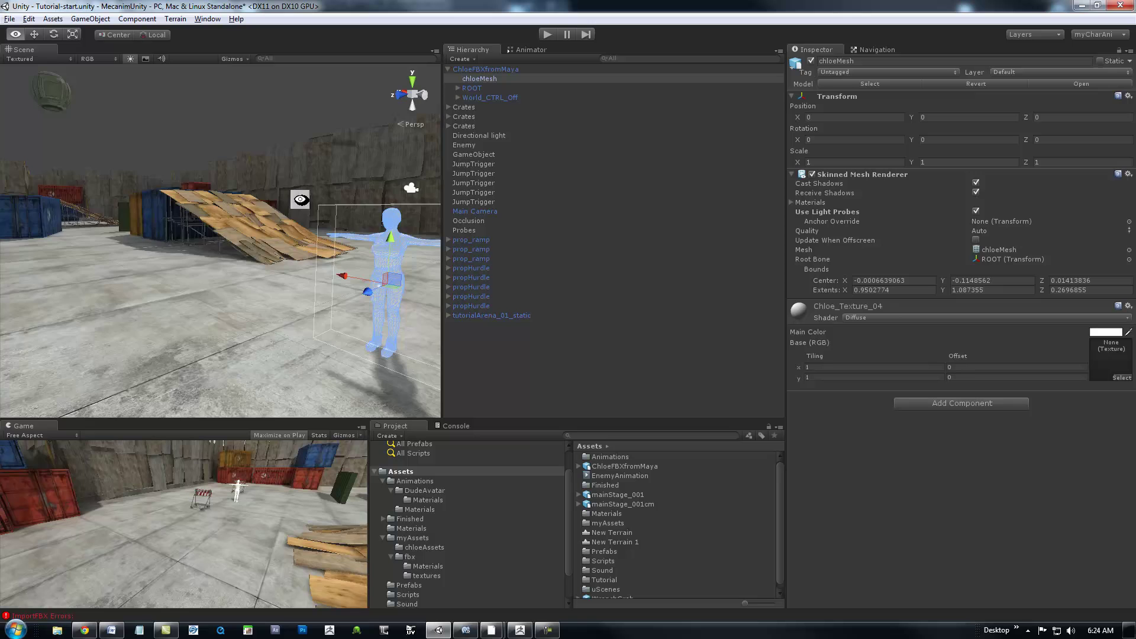
mouse_move(300, 198)
left_mouse_down("alt")
mouse_move(266, 183)
mouse_move(284, 196)
left_mouse_up("alt")
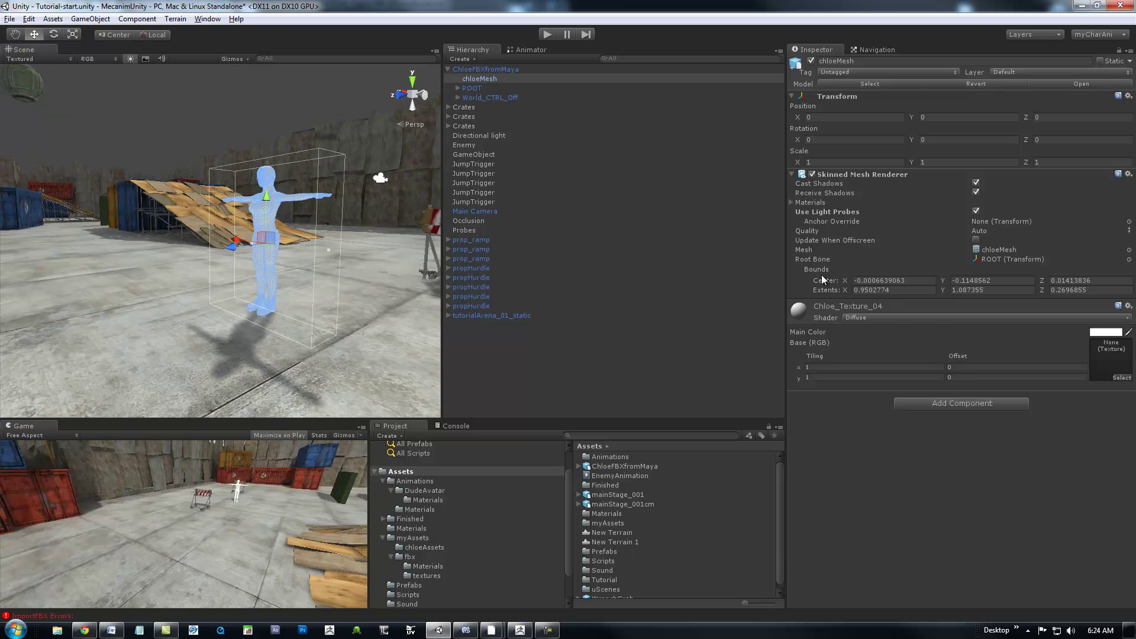
left_click(1121, 318)
left_click(888, 330)
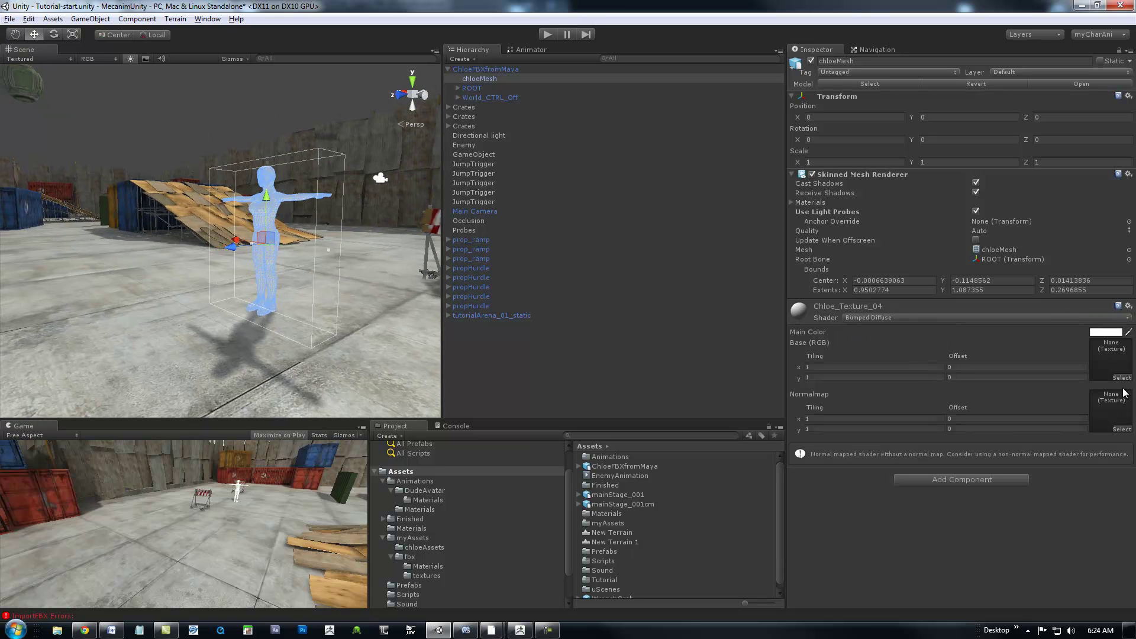
left_click(52, 19)
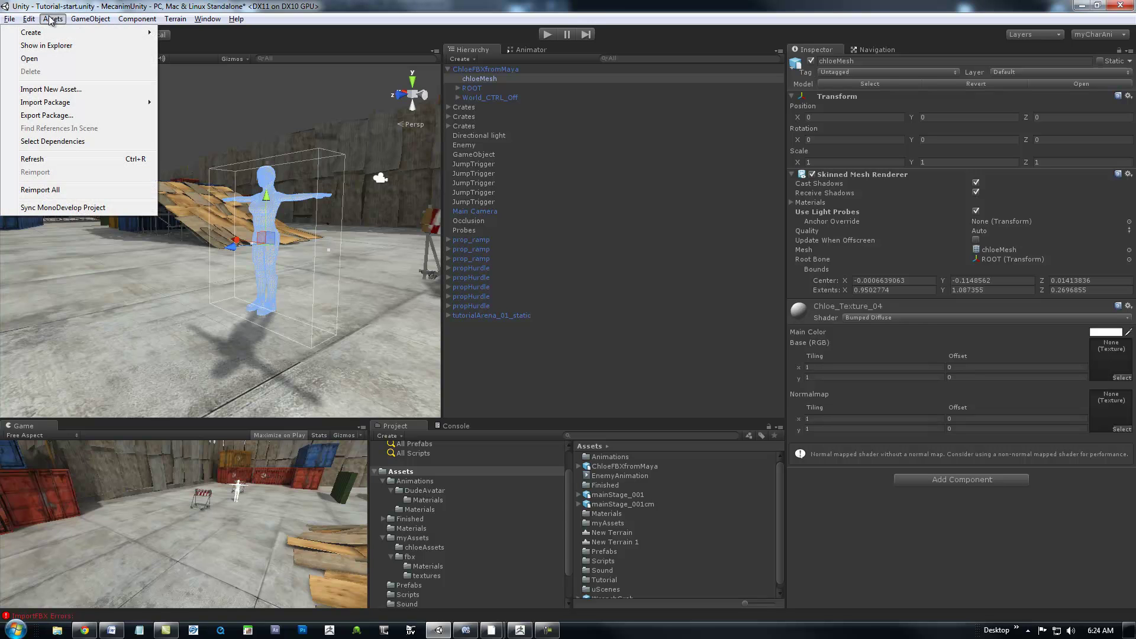
left_click(65, 90)
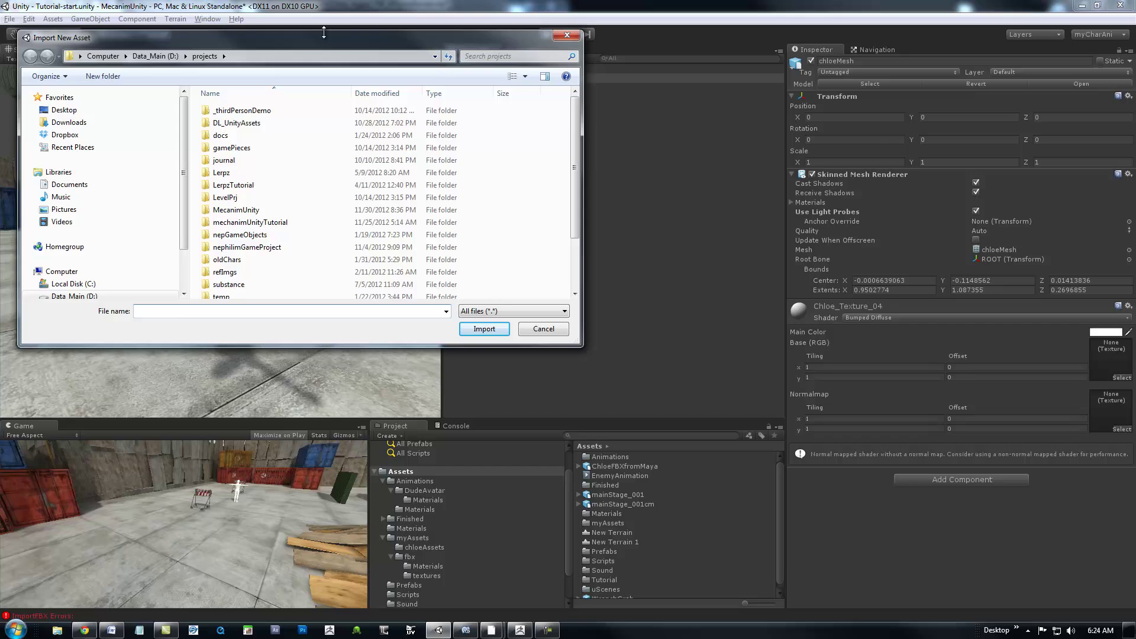
left_click_drag(323, 32, 525, 116)
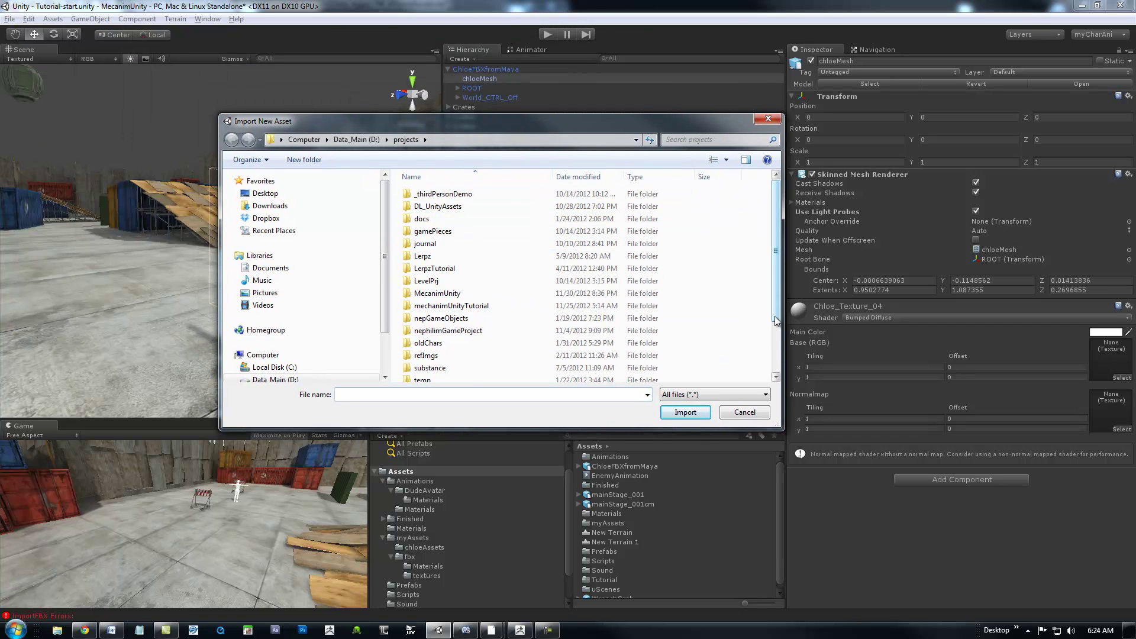
scroll(776, 278, "down", 1)
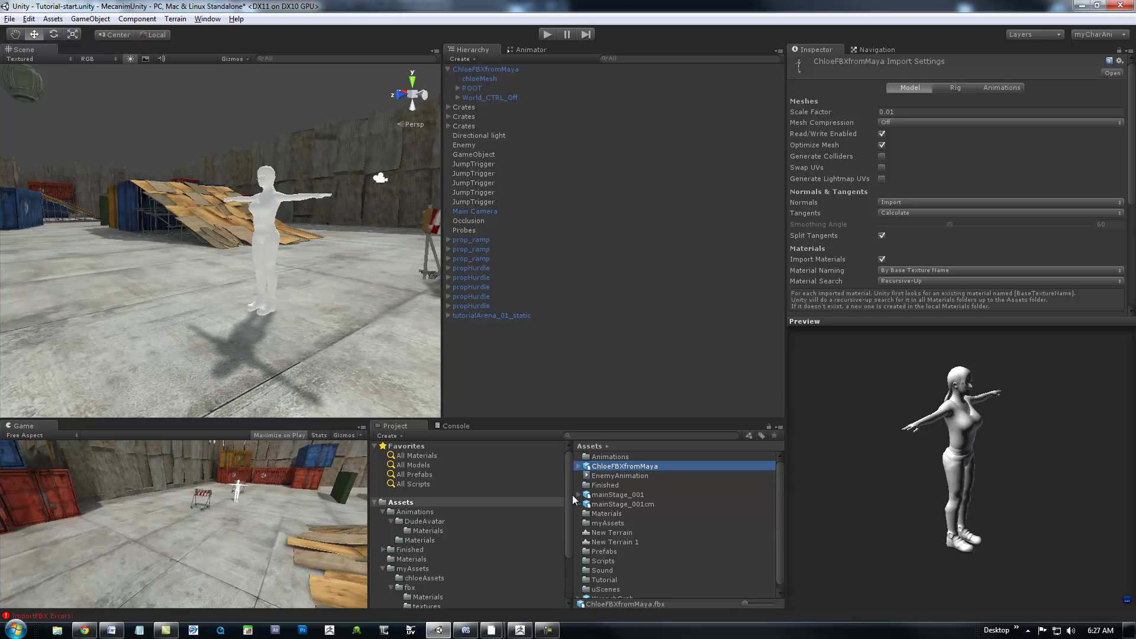
Assign Chloe_Texture_08 from myAssets/fbx/textures as the base texture of chloeMesh's material and Chloe_Texture_09_NM as its normal map
left_click(570, 492)
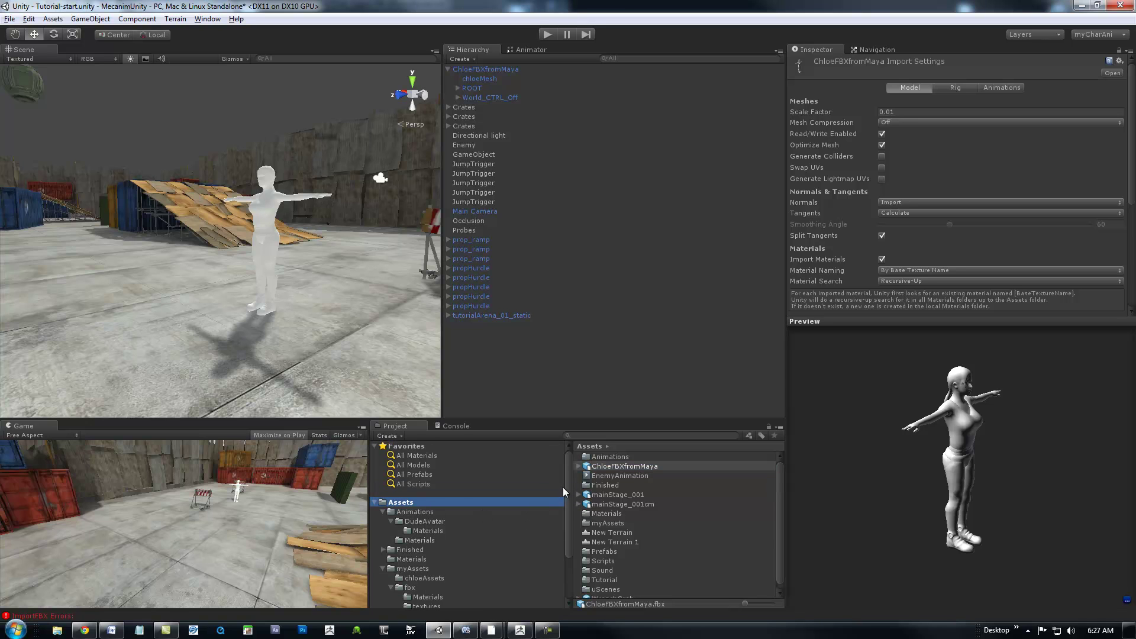
left_click_drag(563, 488, 566, 522)
left_click(416, 500)
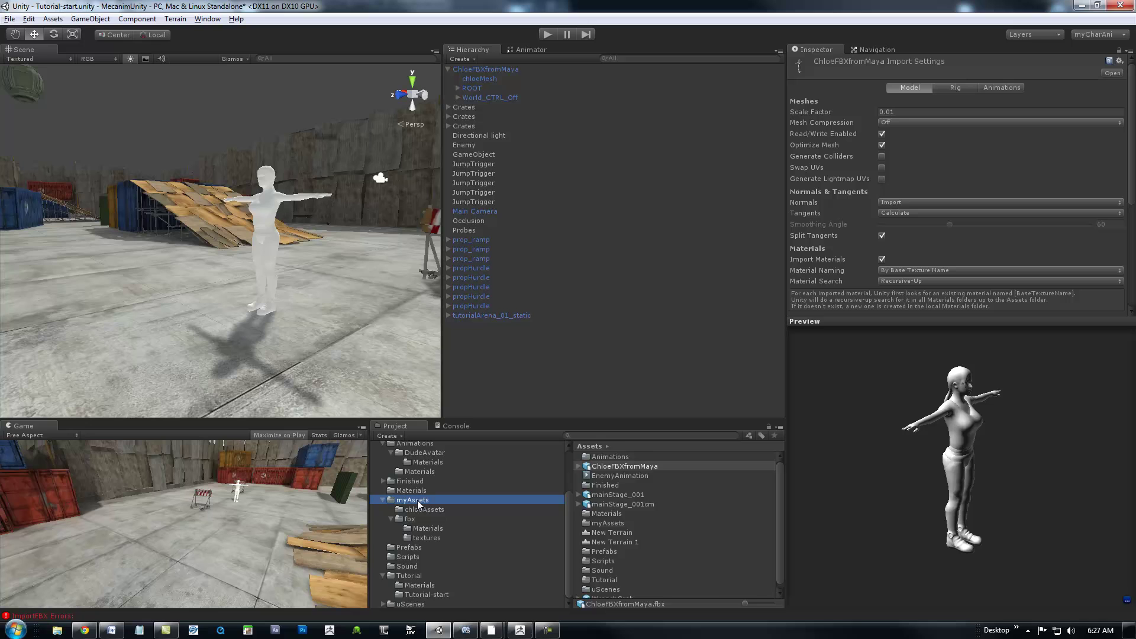
left_click(53, 18)
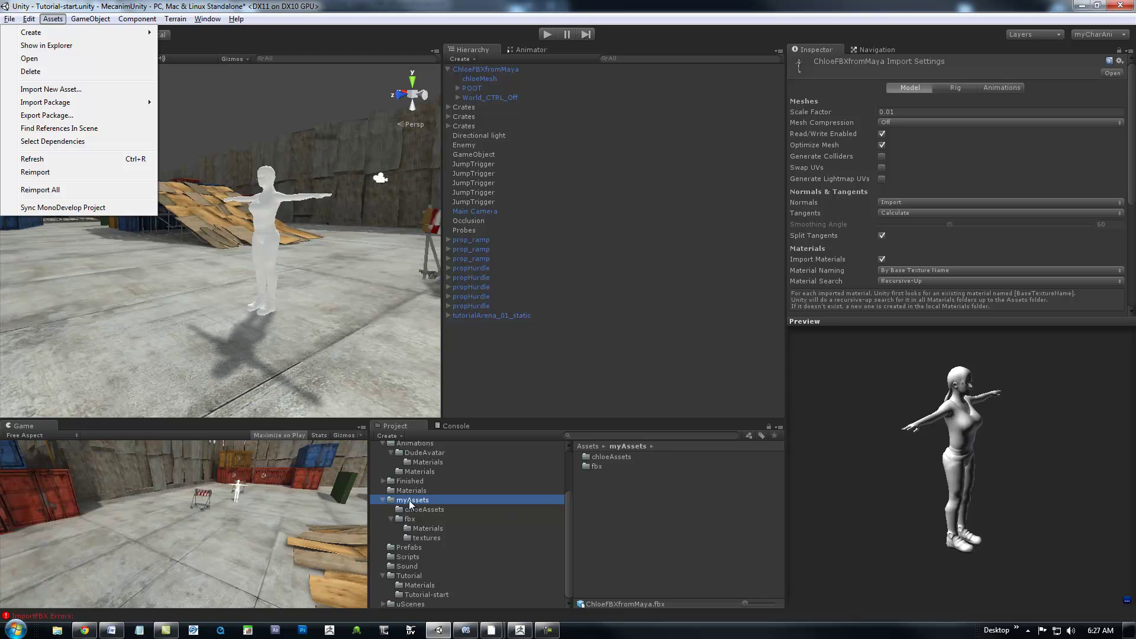
left_click(417, 538)
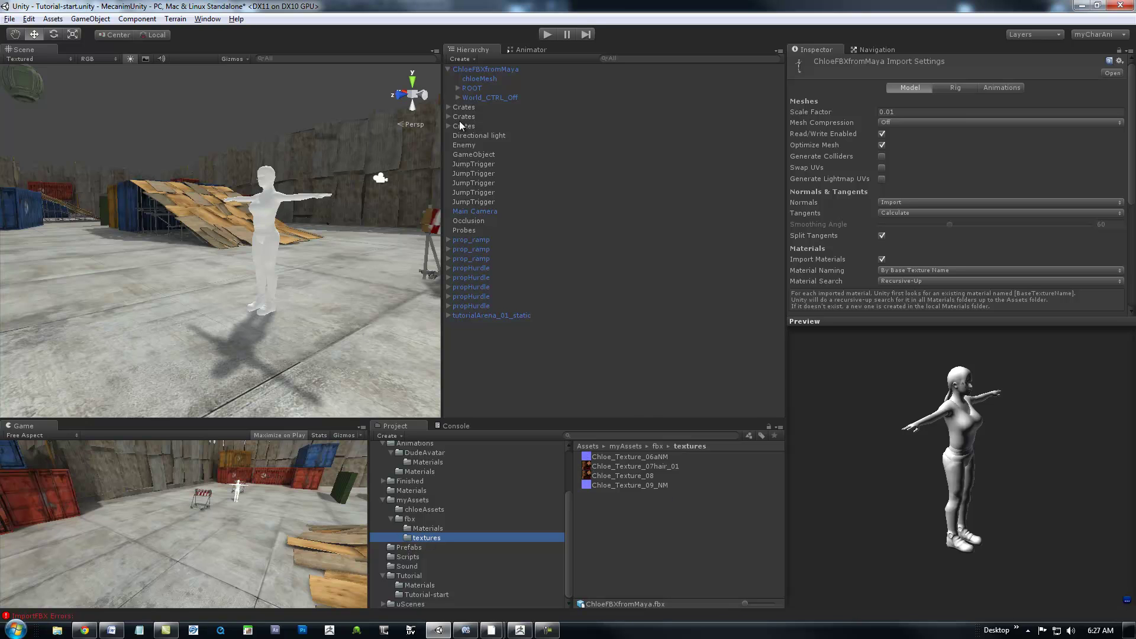
left_click(474, 70)
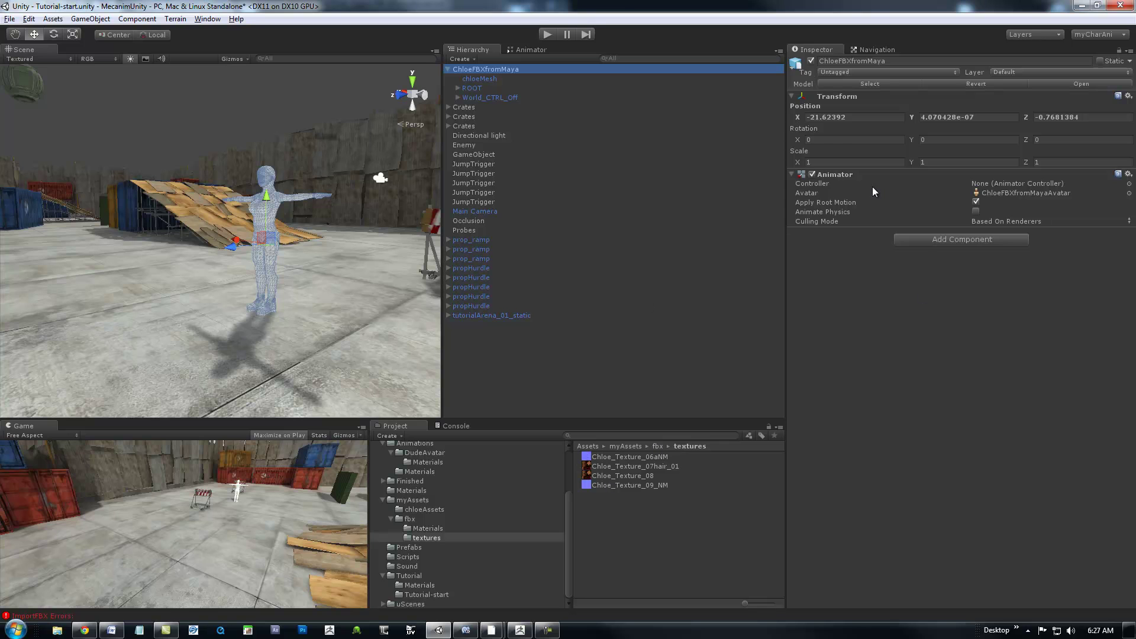
left_click(481, 79)
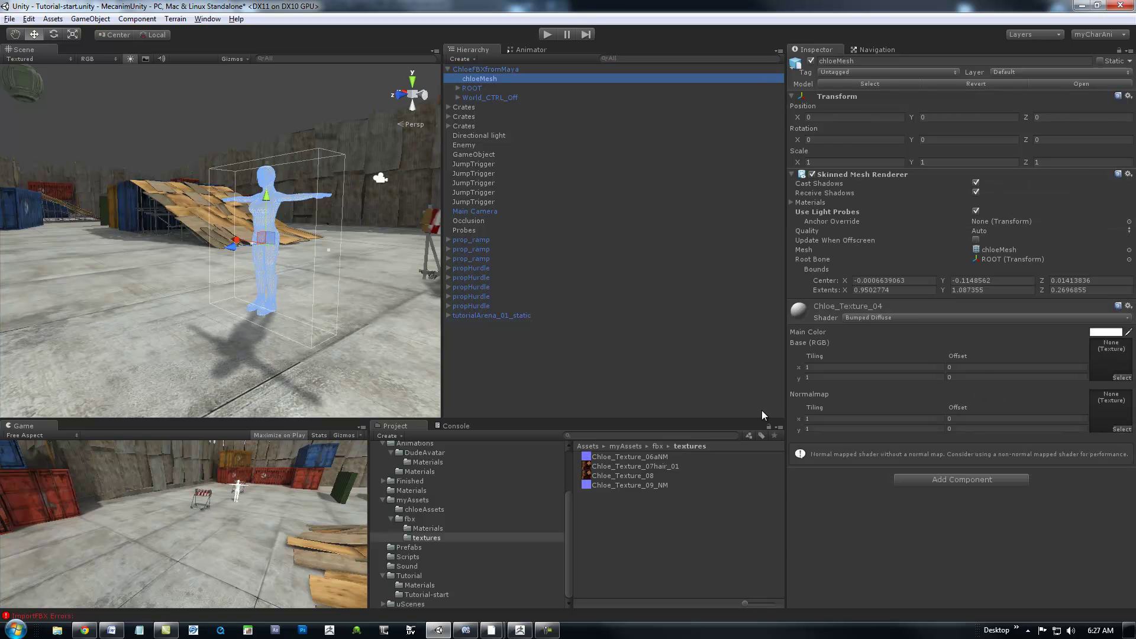
left_click_drag(632, 478, 1107, 359)
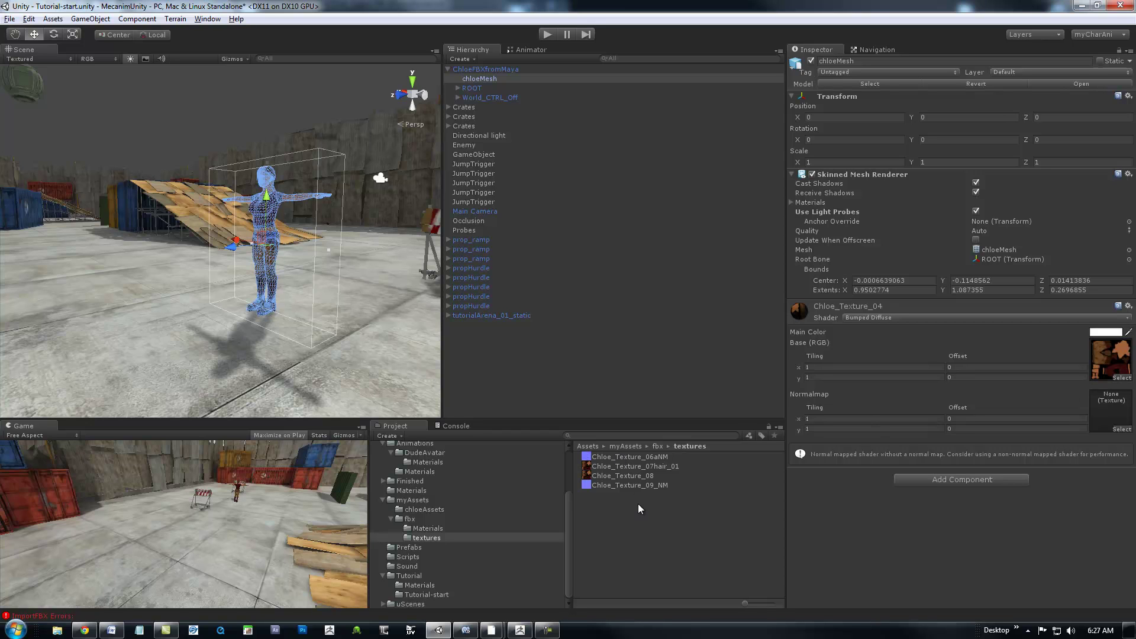
left_click_drag(625, 486, 1118, 417)
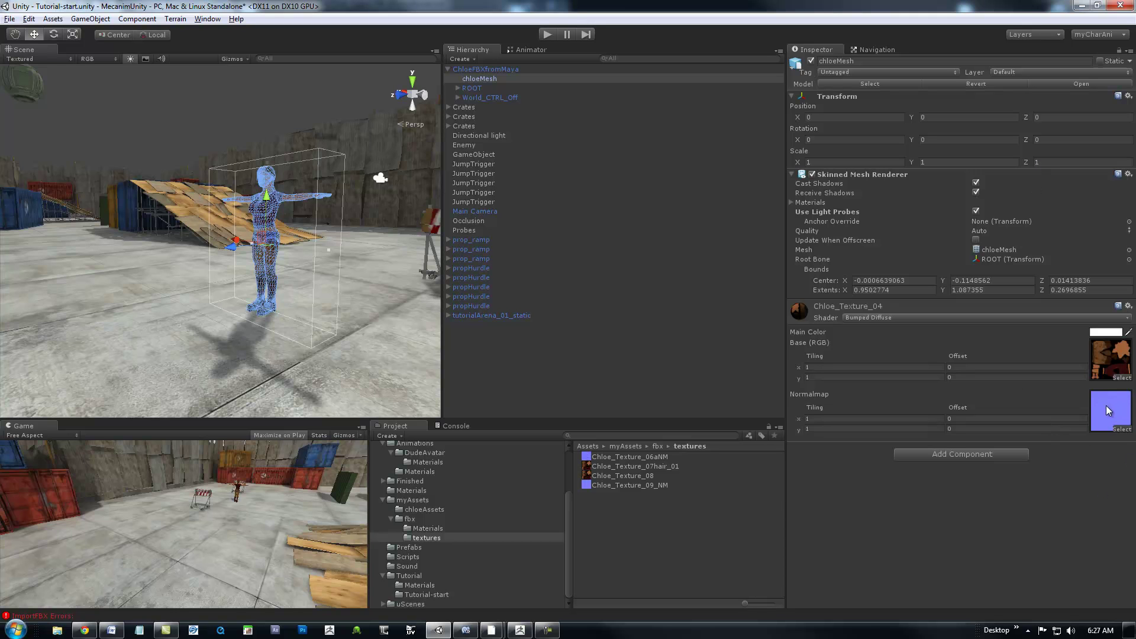
Examine the textured Chloe in the arena from several angles, including a short test run of the game
mouse_move(238, 282)
middle_mouse_down()
mouse_move(262, 284)
mouse_move(255, 290)
middle_mouse_up()
left_click(534, 344)
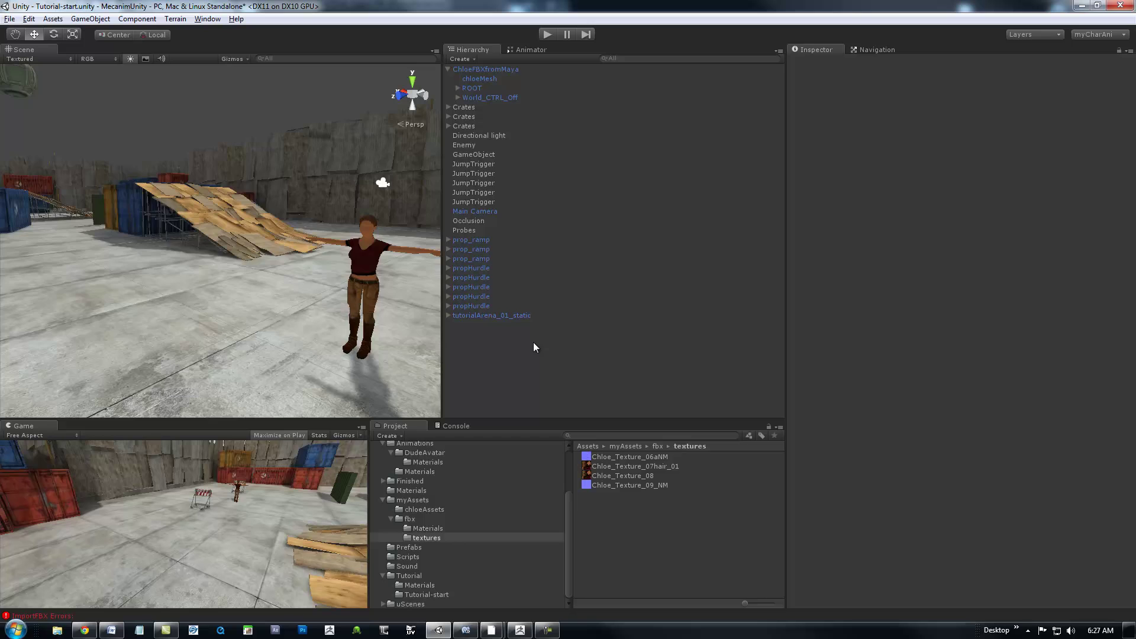
mouse_move(320, 246)
middle_mouse_down()
mouse_move(288, 220)
mouse_move(333, 234)
middle_mouse_up()
scroll(305, 246, "down", 5)
left_click_drag(333, 234, 338, 233, "alt")
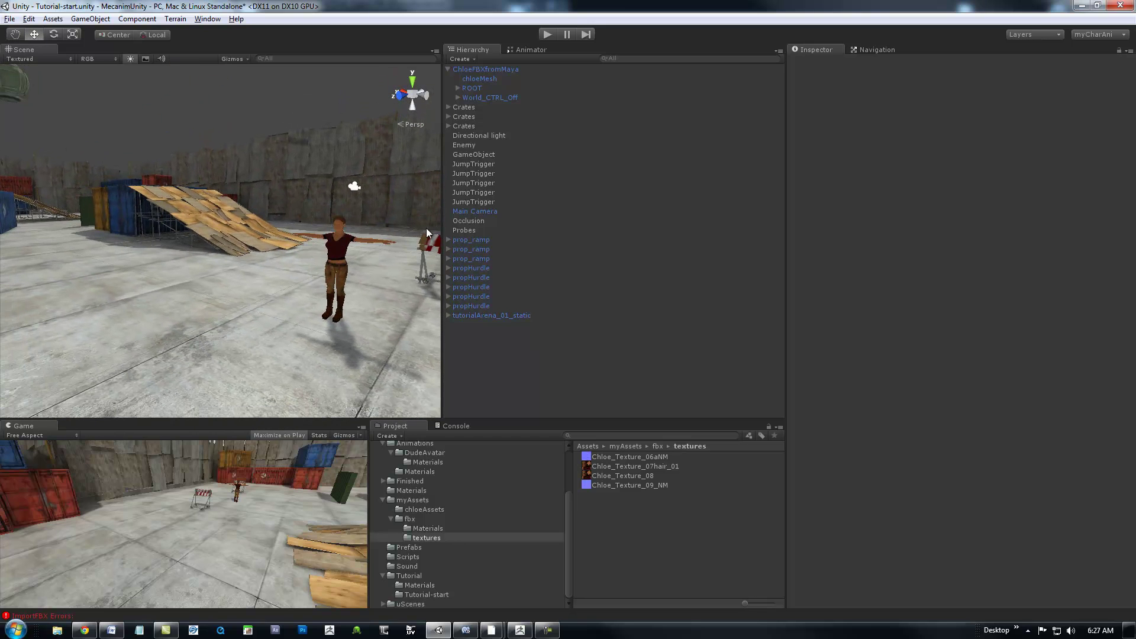
left_click(547, 34)
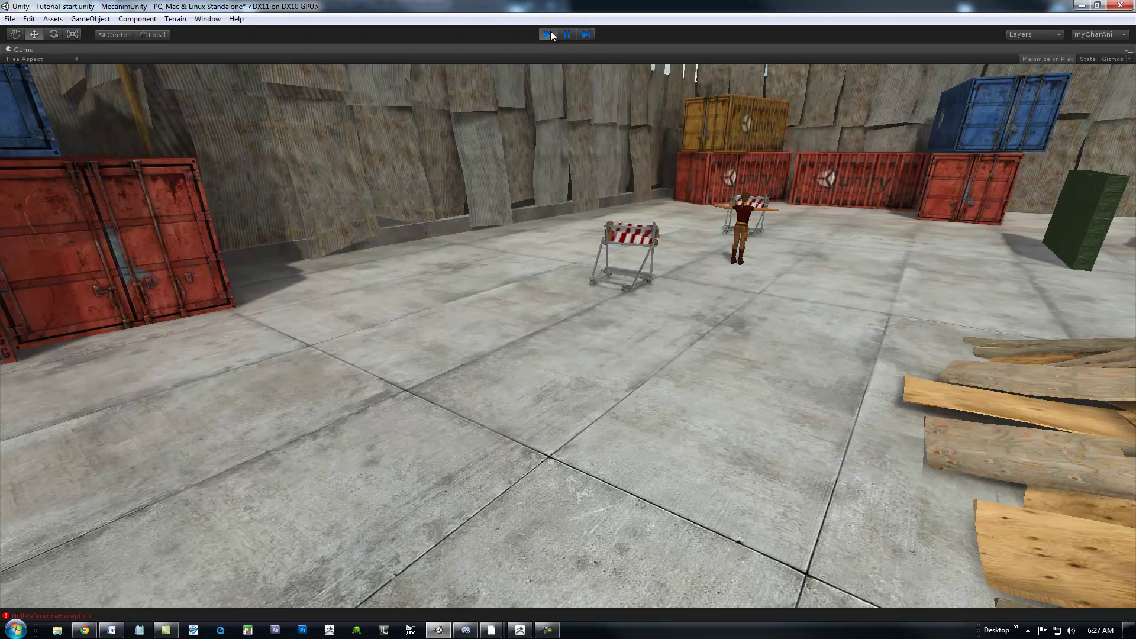
left_click(548, 34)
left_click_drag(385, 332, 345, 290, "alt")
right_click_drag(345, 290, 347, 286, "alt")
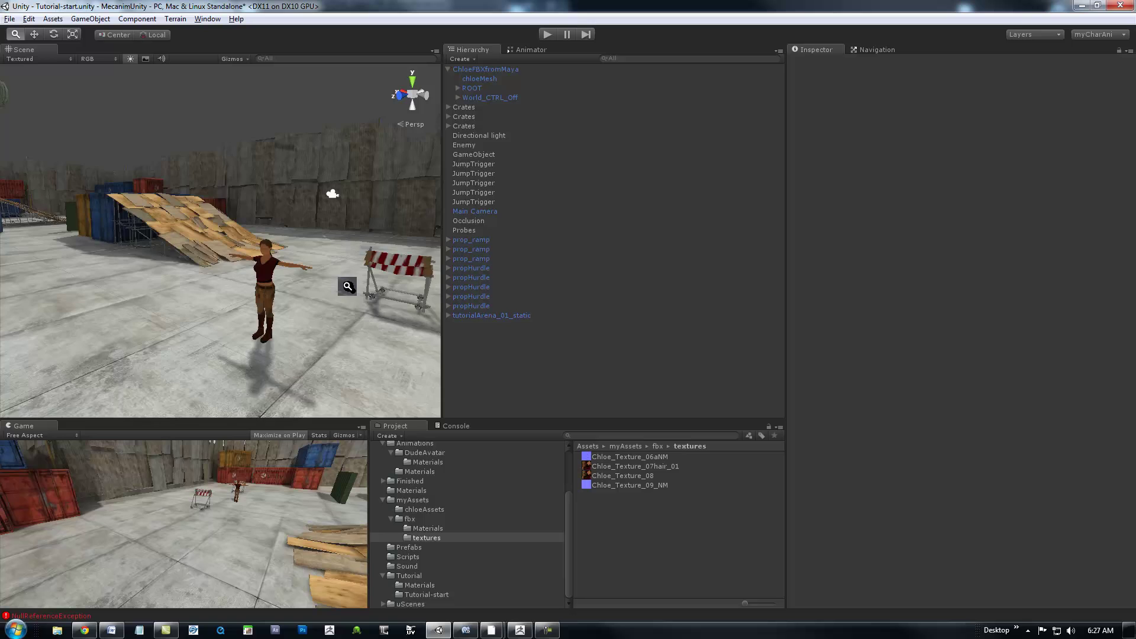
left_click_drag(347, 287, 384, 268, "alt")
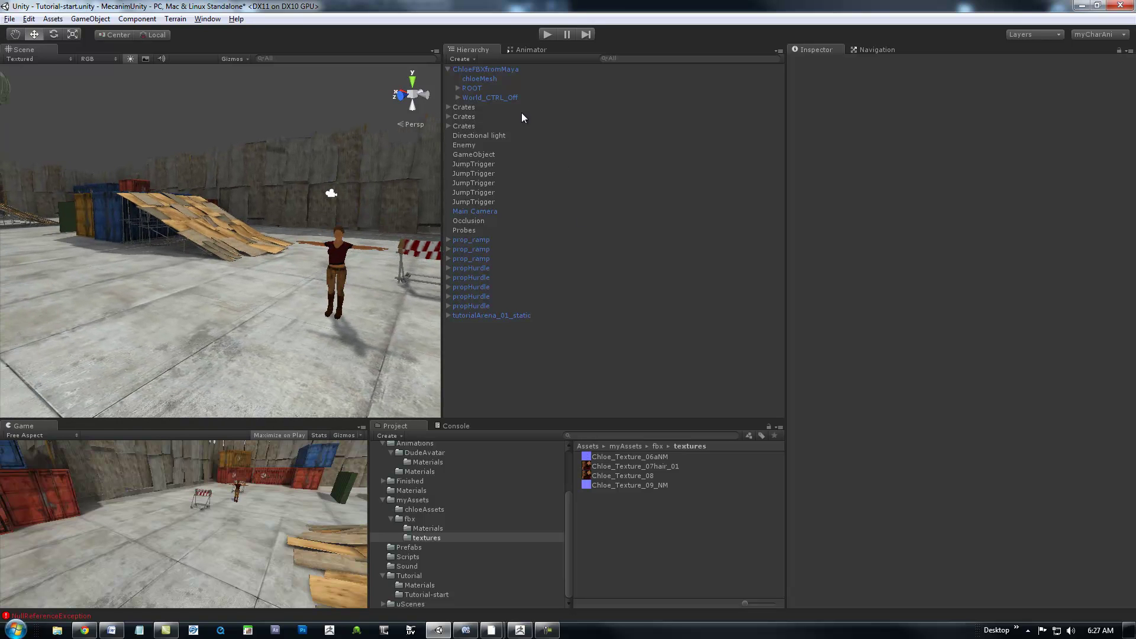
Select ChloeFBXfromMaya in the scene and widen the Scene view to give her more viewing room
left_click(471, 68)
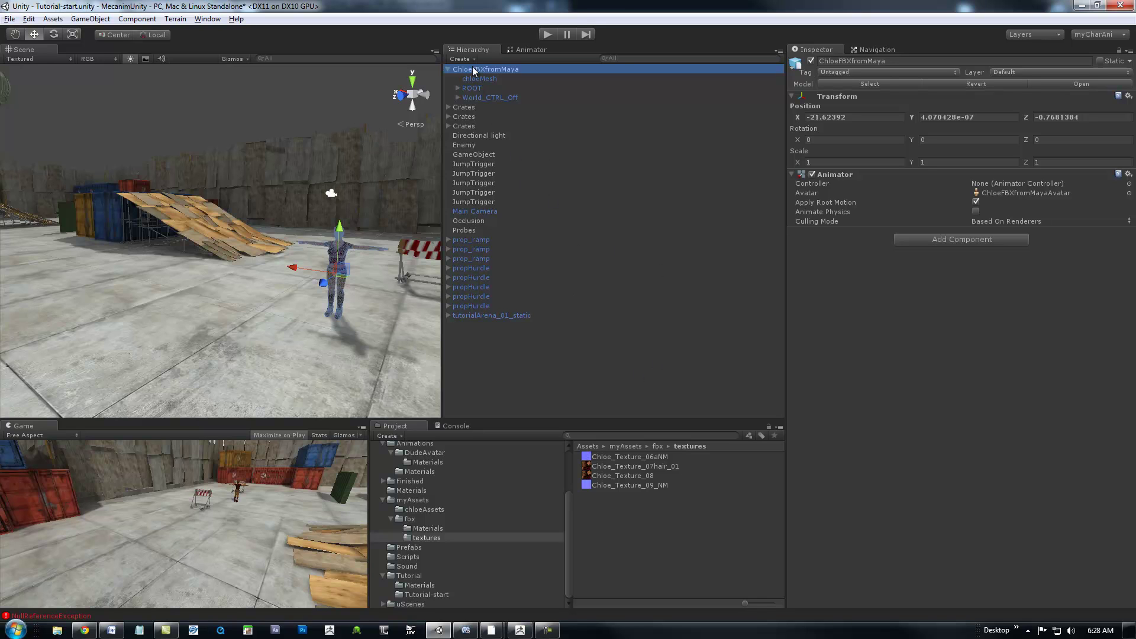
left_click_drag(441, 222, 665, 177)
left_click_drag(478, 214, 467, 215, "alt")
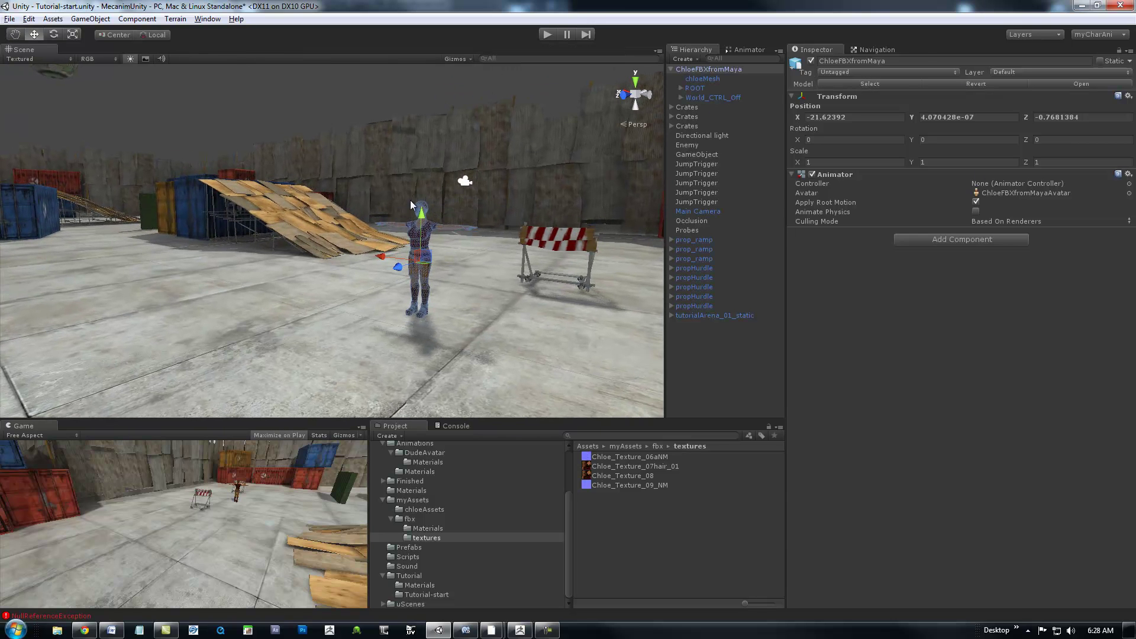
Set the rig Animation Type of the ChloeFBXfromMaya source model to Humanoid
left_click(870, 84)
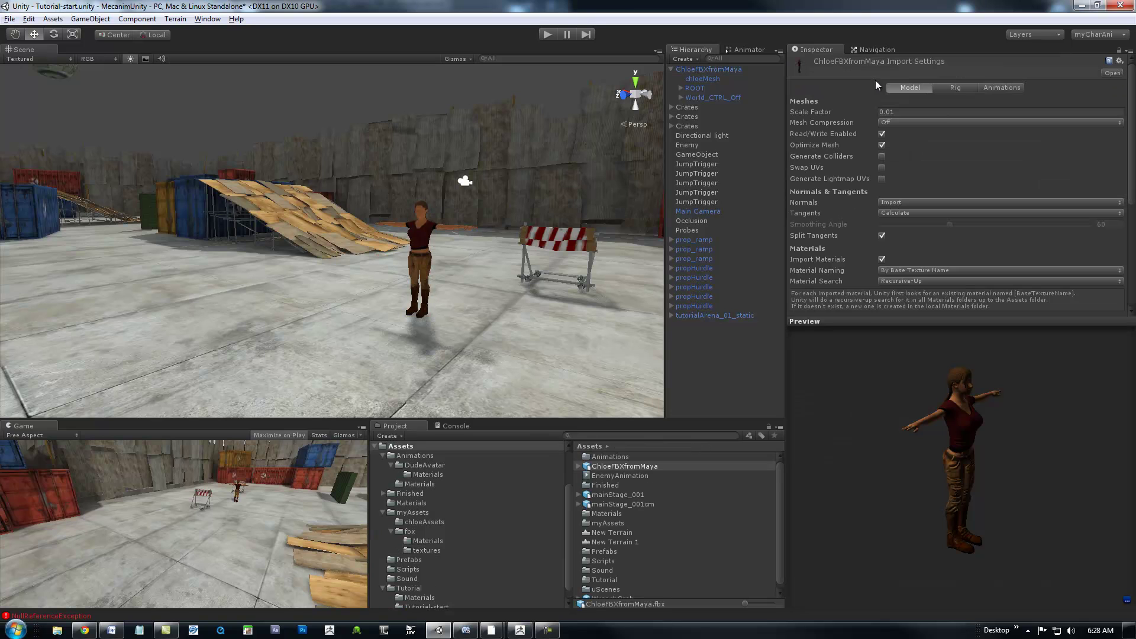
left_click(954, 88)
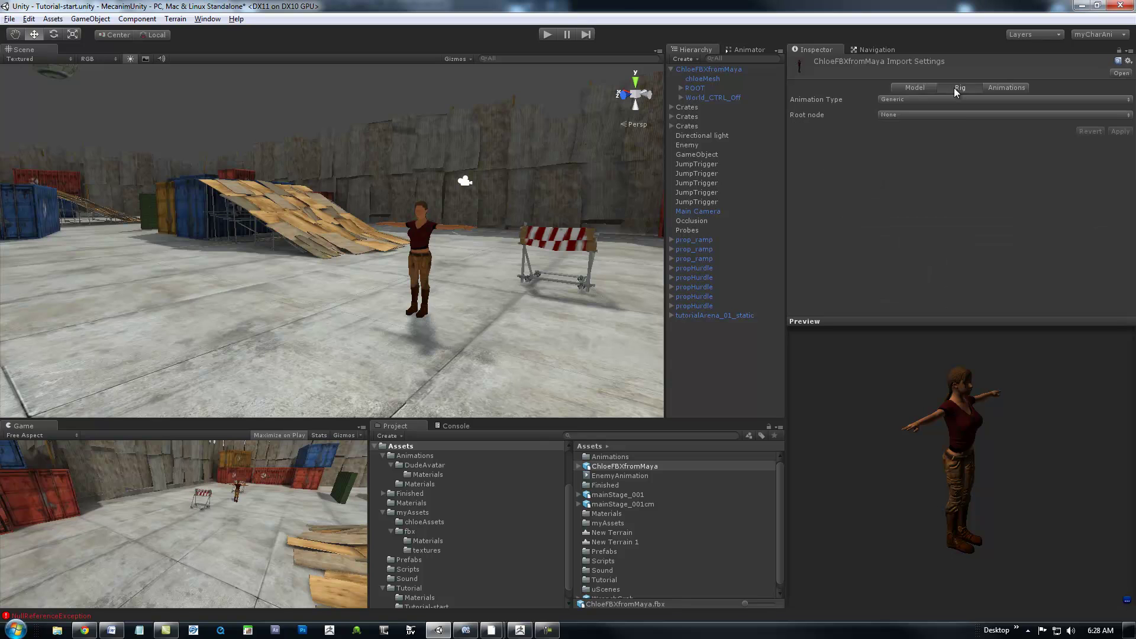
left_click(912, 98)
left_click(916, 150)
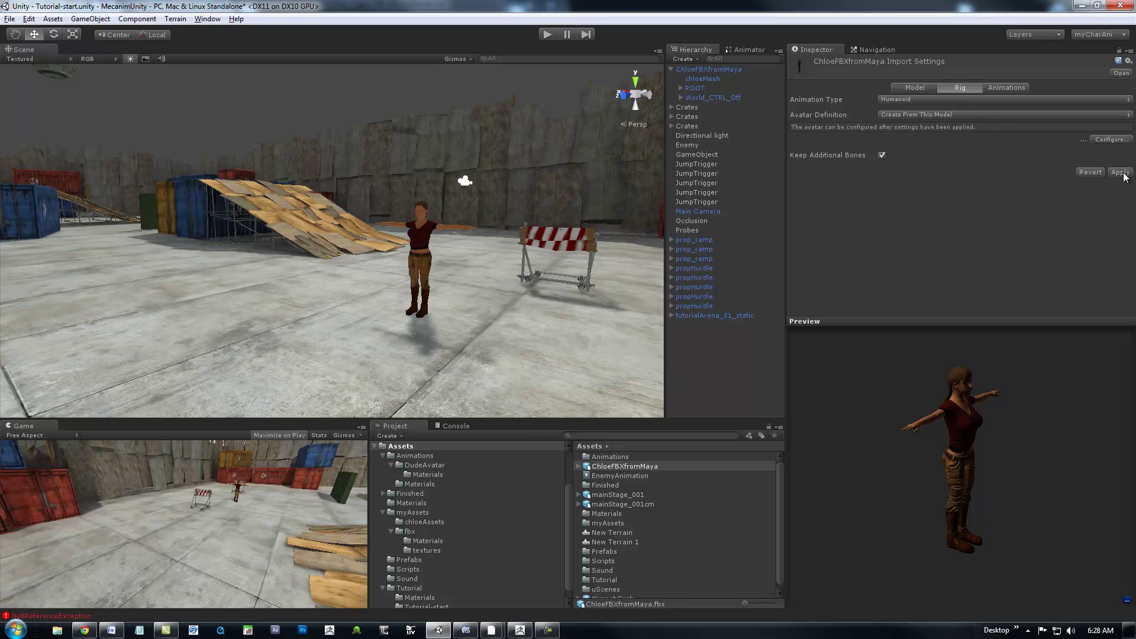
Open the configuration of Chloe's avatar, saving the Tutorial-start scene and applying the rig import settings
left_click(1113, 139)
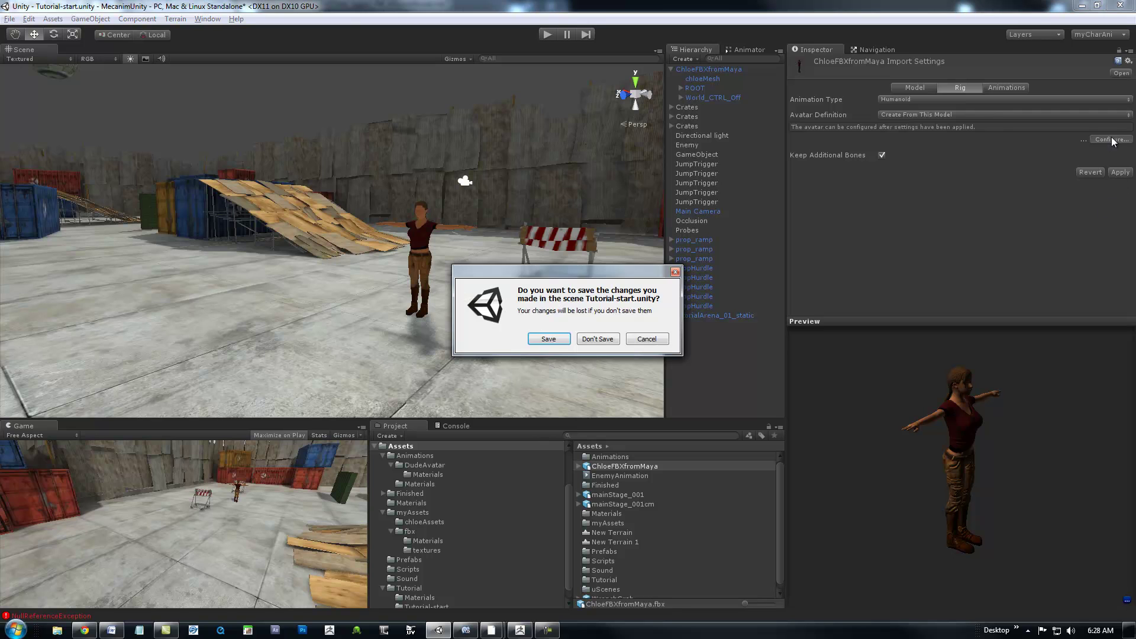
left_click(561, 342)
left_click(577, 342)
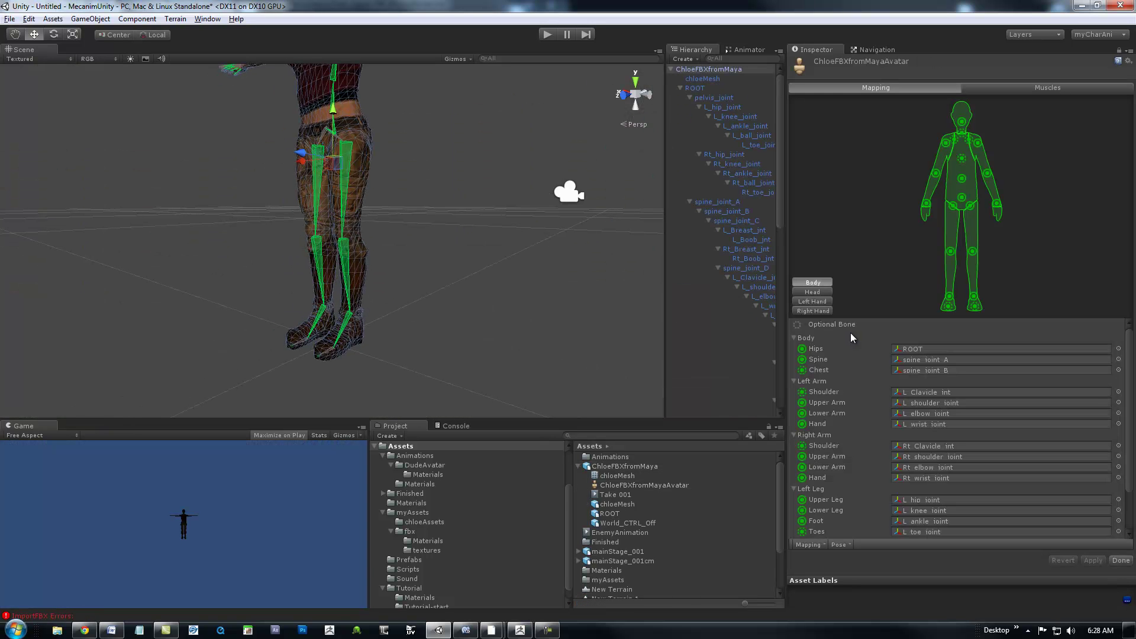
Examine how the mapped bones sit inside Chloe's mesh, from the legs and hips up to the torso, arms and head
right_click_drag(582, 324, 391, 223, "alt")
left_click_drag(391, 223, 391, 275, "alt")
right_click_drag(393, 279, 339, 219, "alt")
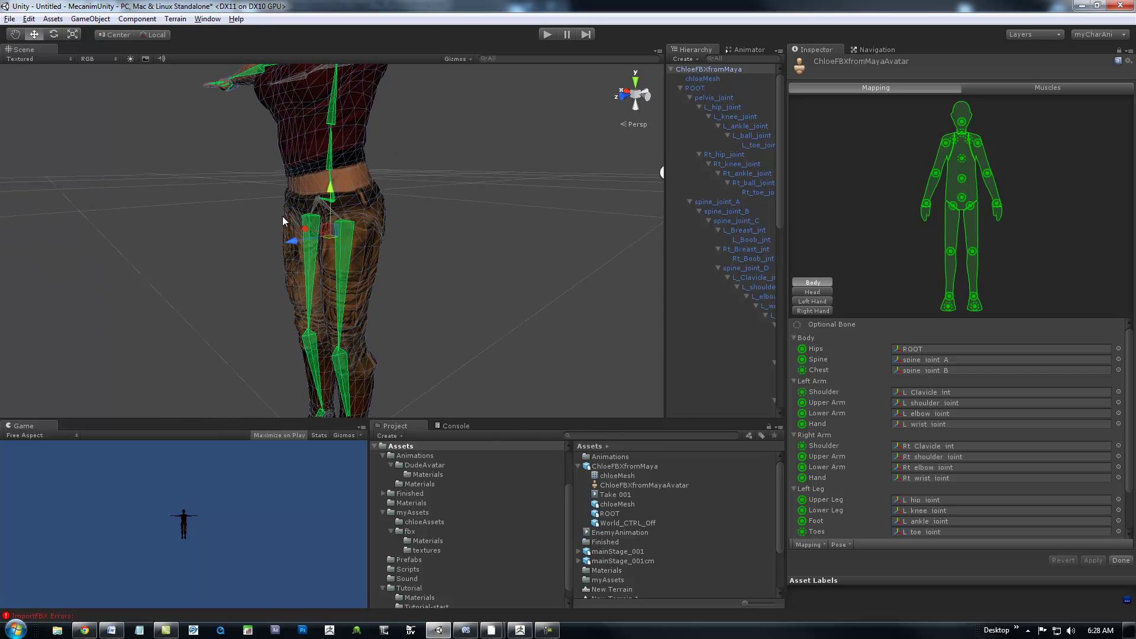
right_click_drag(460, 236, 284, 190, "alt")
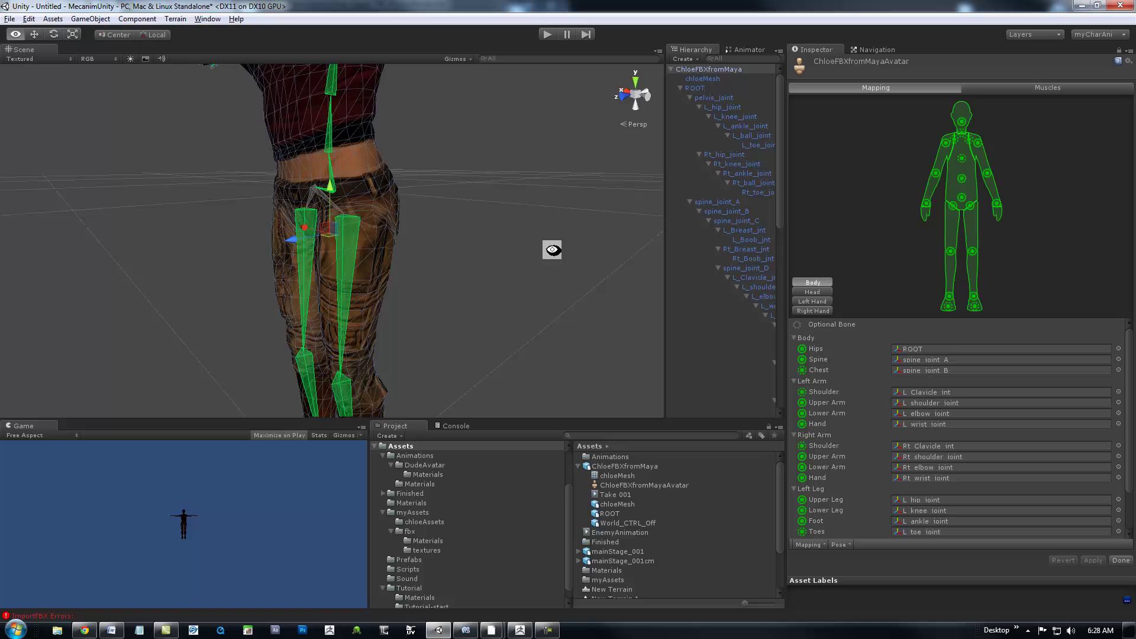
left_click_drag(553, 249, 517, 261, "alt")
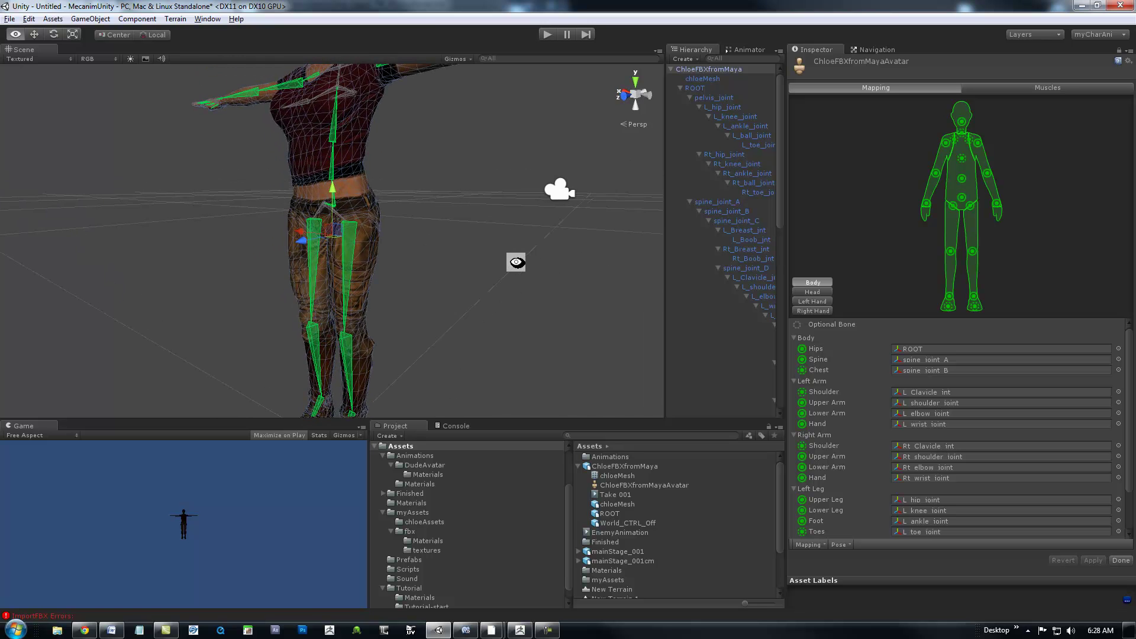
right_click_drag(518, 261, 380, 223, "alt")
left_click_drag(381, 223, 461, 236, "alt")
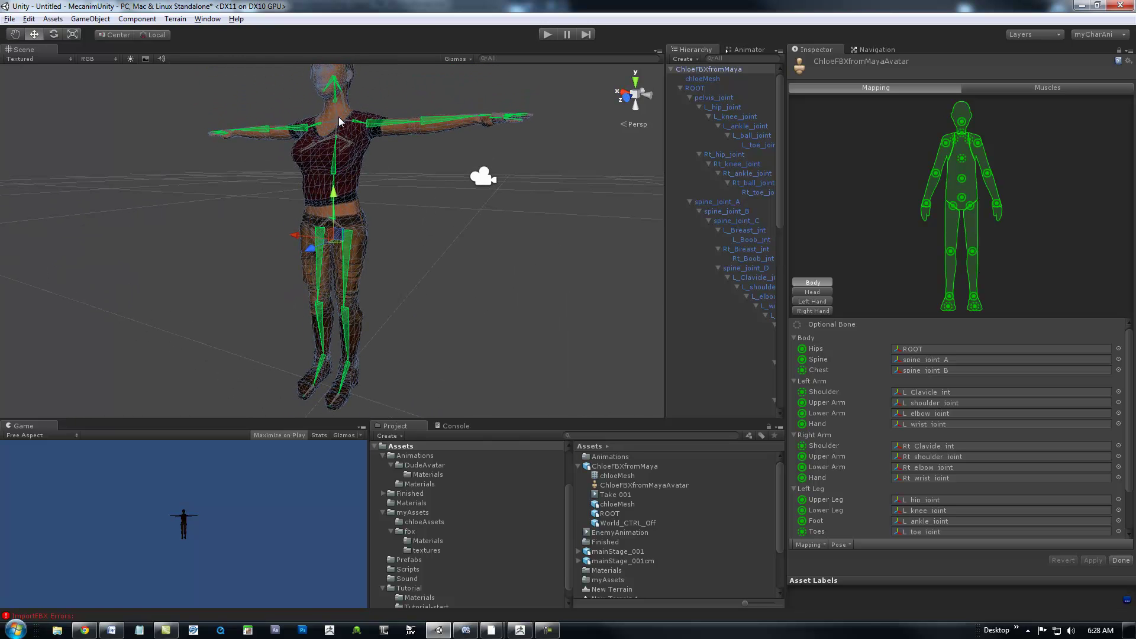
left_click_drag(367, 172, 349, 191, "alt")
middle_click_drag(346, 169, 349, 202, "alt")
scroll(349, 213, "up", 4)
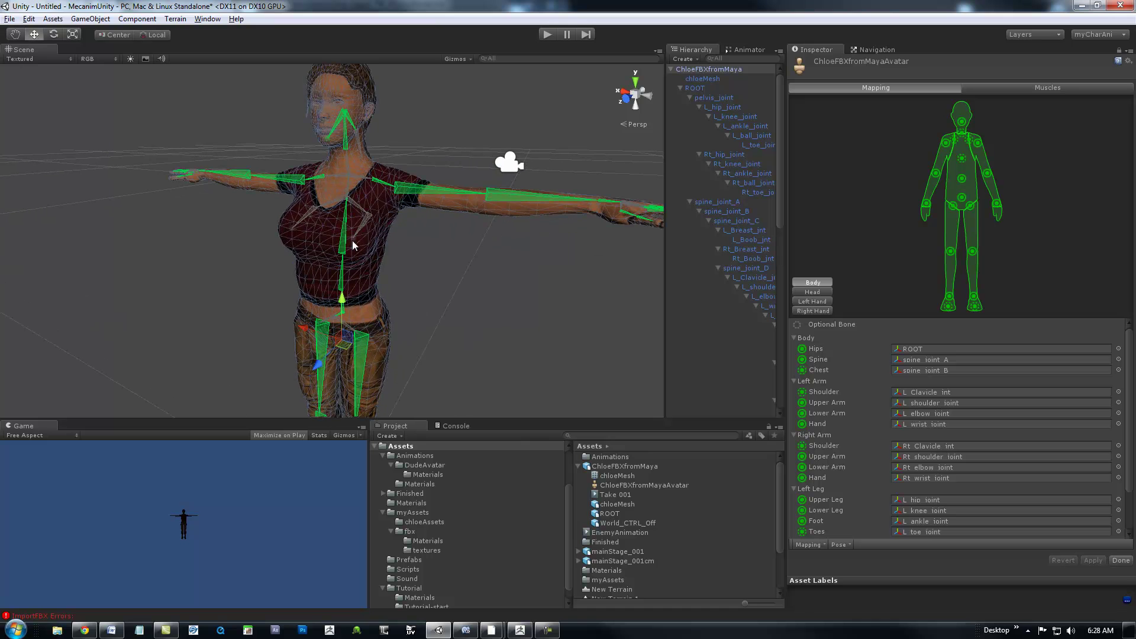
left_click_drag(357, 206, 363, 221, "alt")
middle_click_drag(431, 234, 462, 161, "alt")
right_click_drag(462, 161, 386, 197, "alt")
left_click_drag(387, 198, 333, 175, "alt")
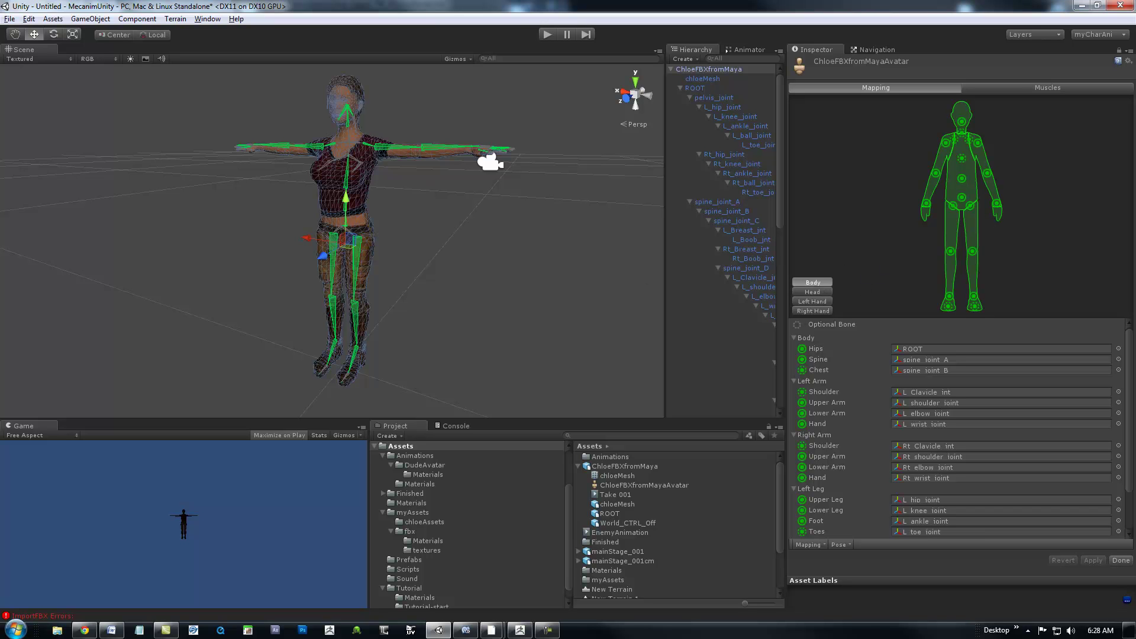
Automap the bones of Chloe's avatar and enforce the T-pose on her skeleton
left_click(809, 545)
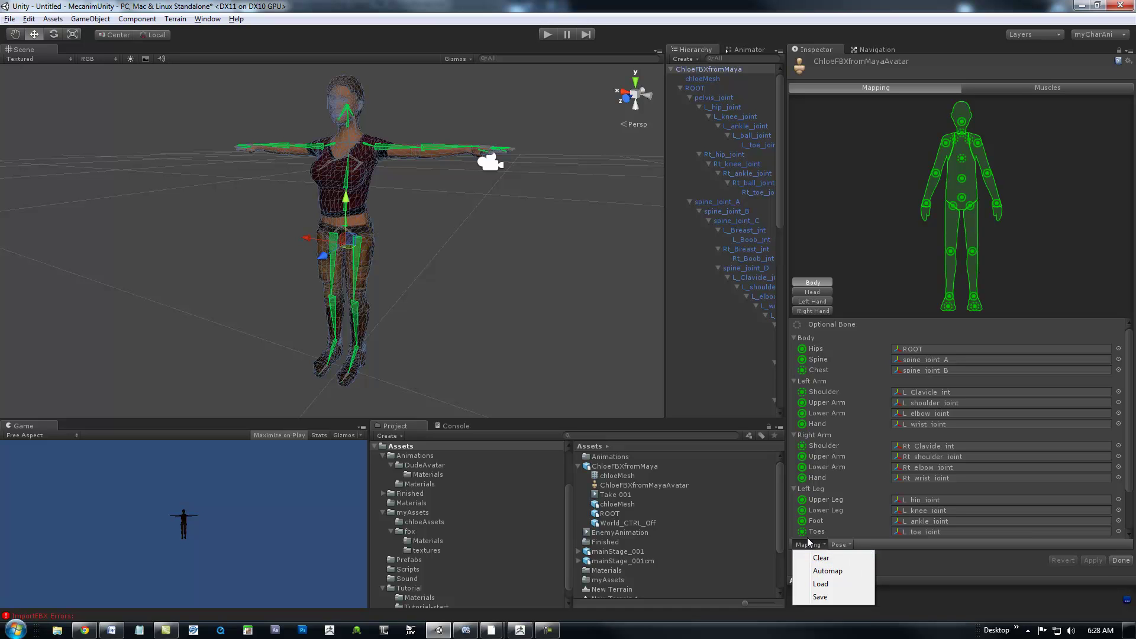
left_click(828, 571)
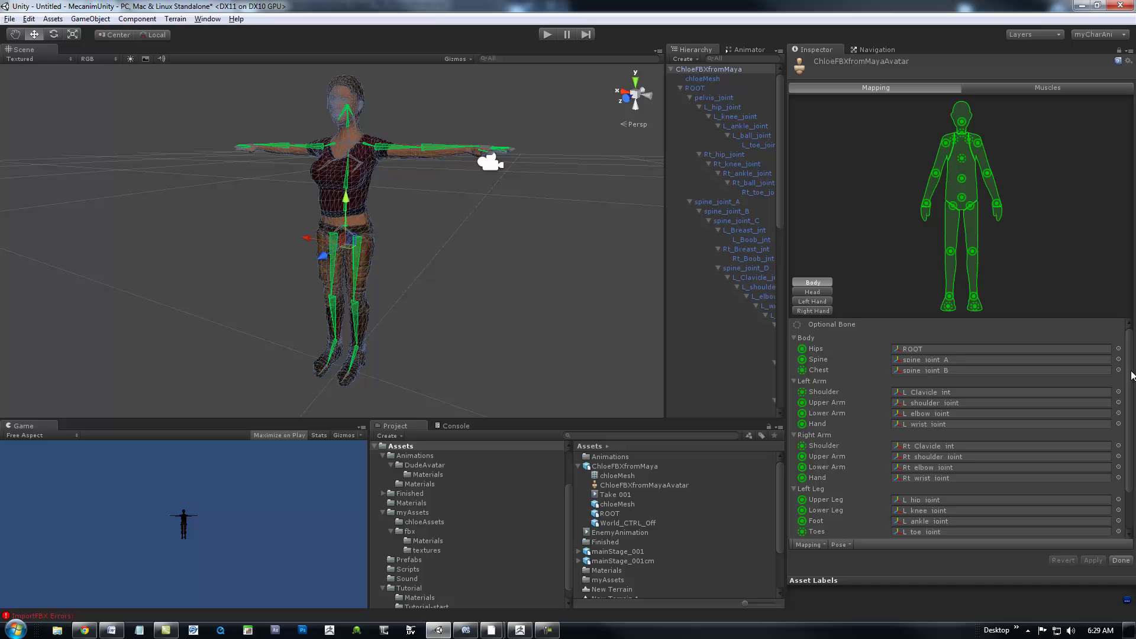
left_click_drag(1131, 375, 1131, 458)
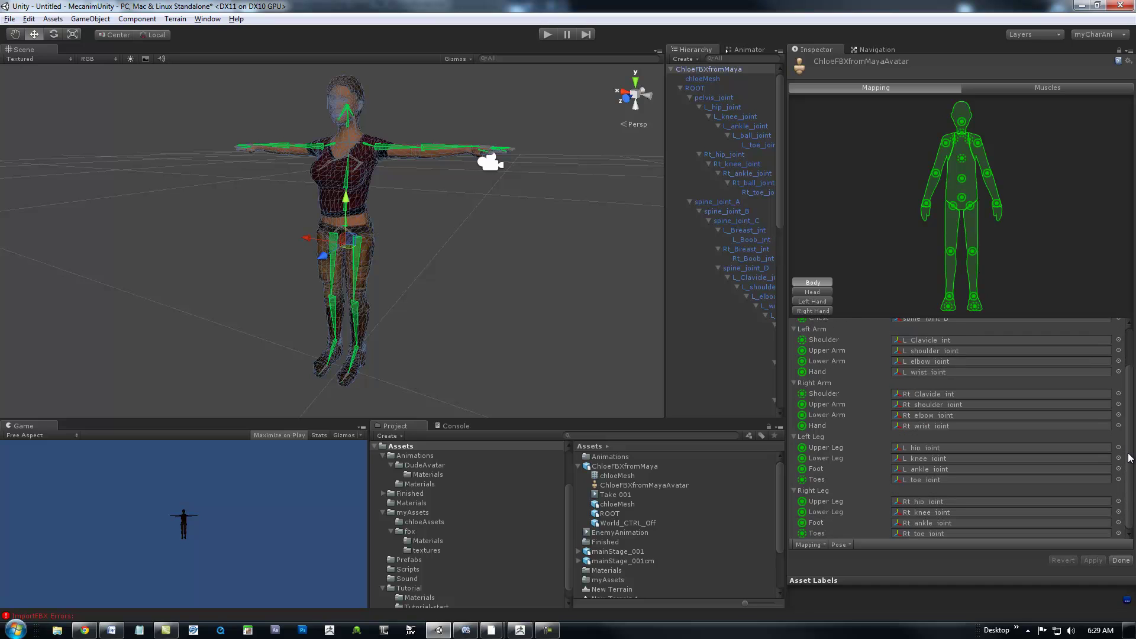
left_click(840, 544)
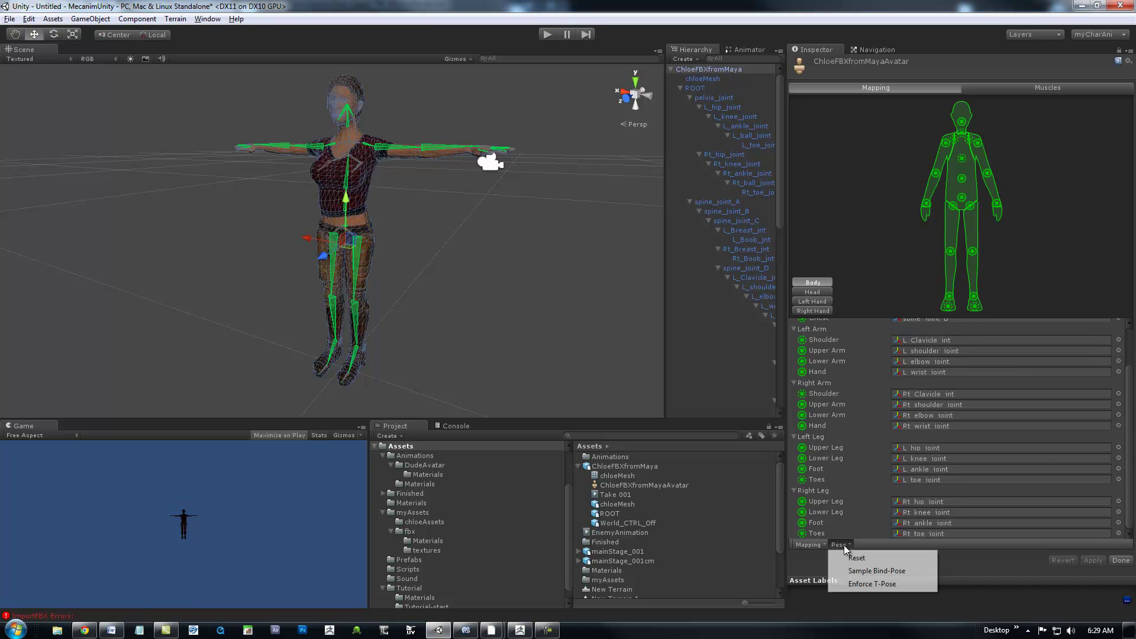
left_click(858, 585)
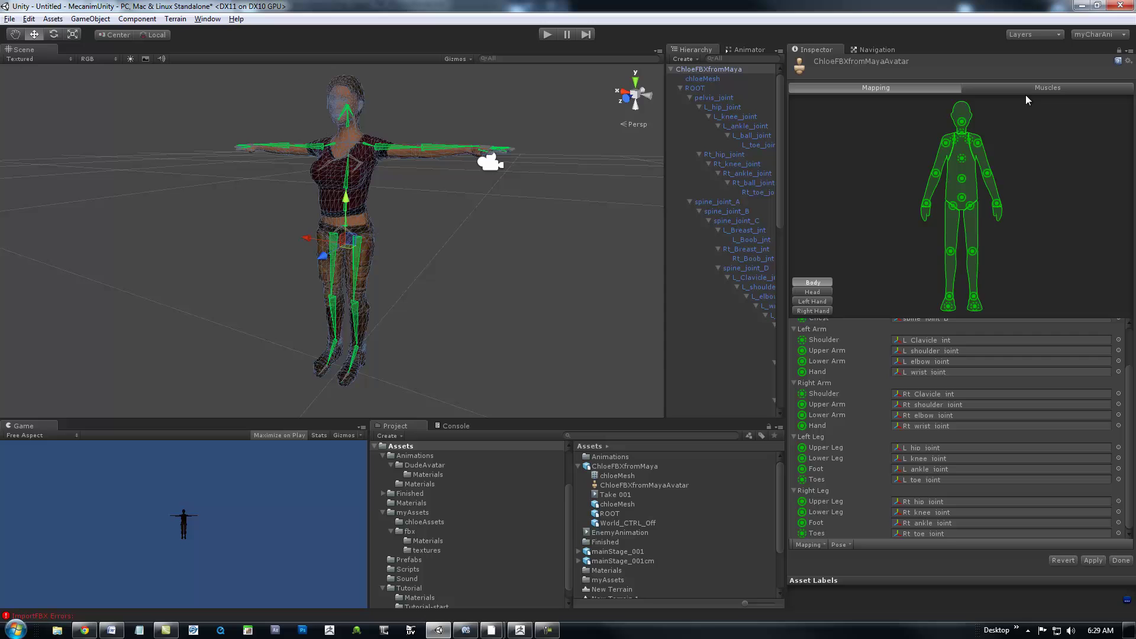
Apply the unapplied import settings of ChloeFBXfromMaya and show the avatar's muscle settings with Chloe's whole body in view
left_click(1053, 88)
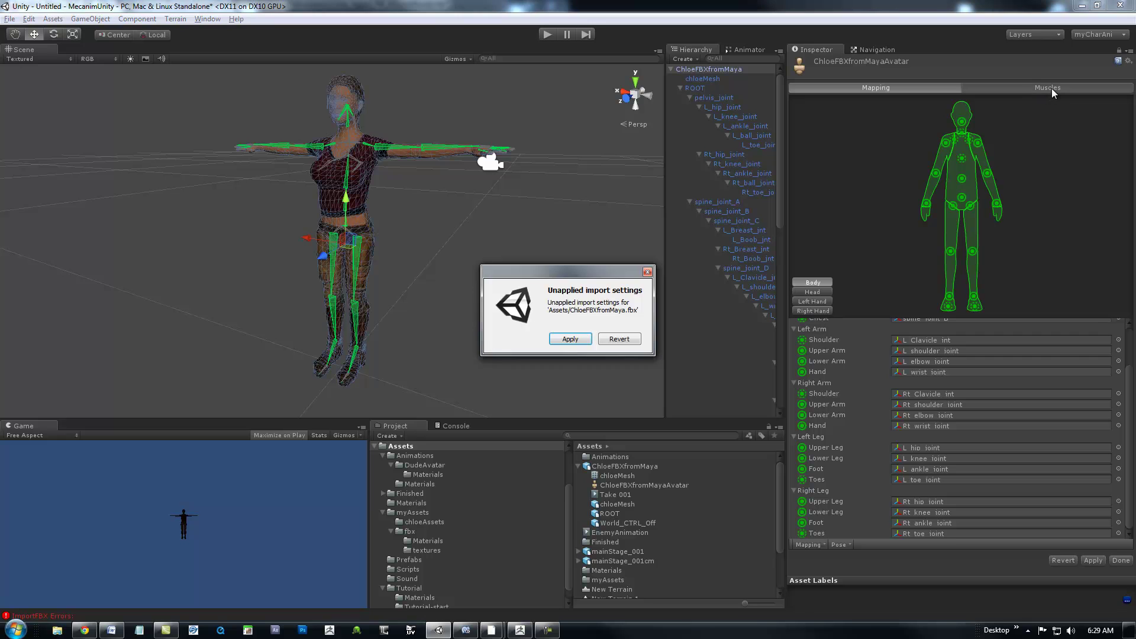
left_click(570, 338)
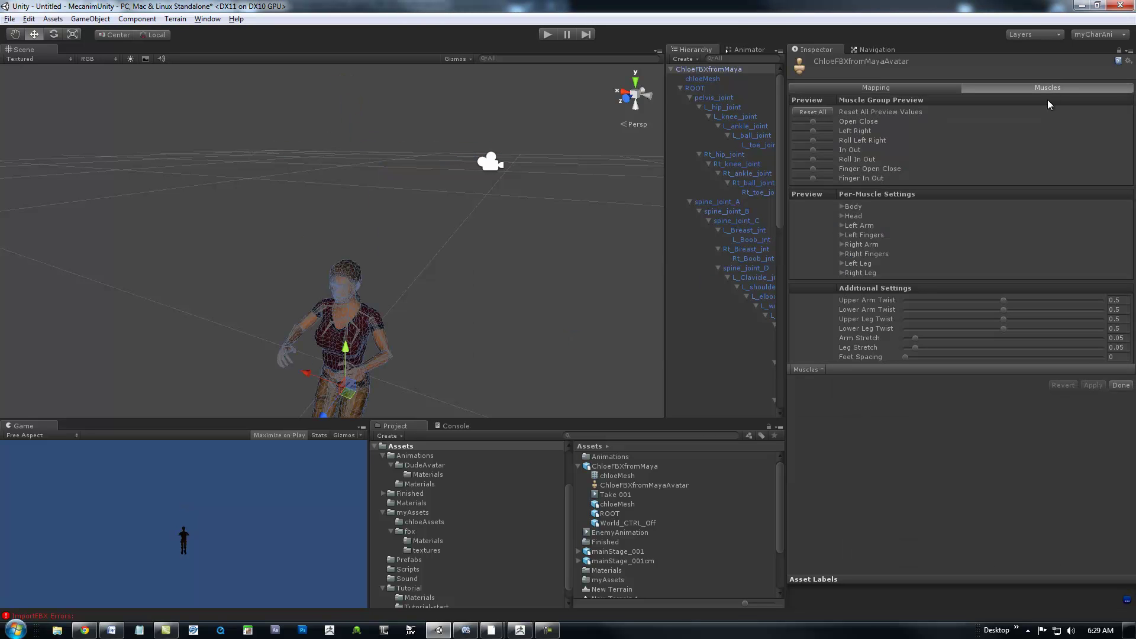
middle_click_drag(527, 269, 577, 170)
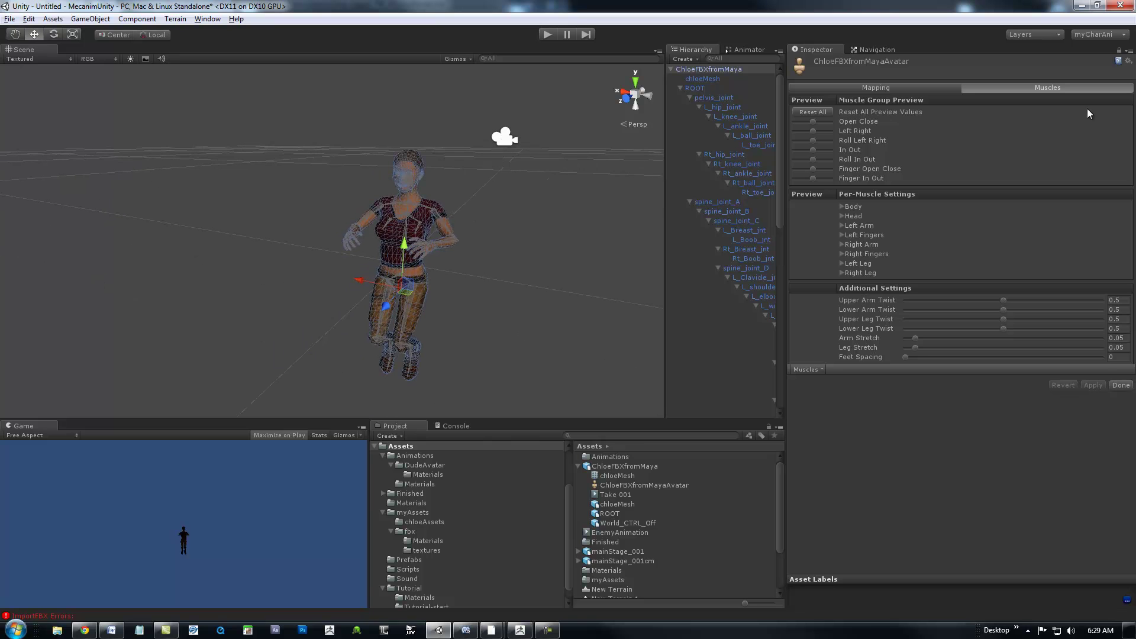
left_click_drag(497, 246, 598, 208, "alt")
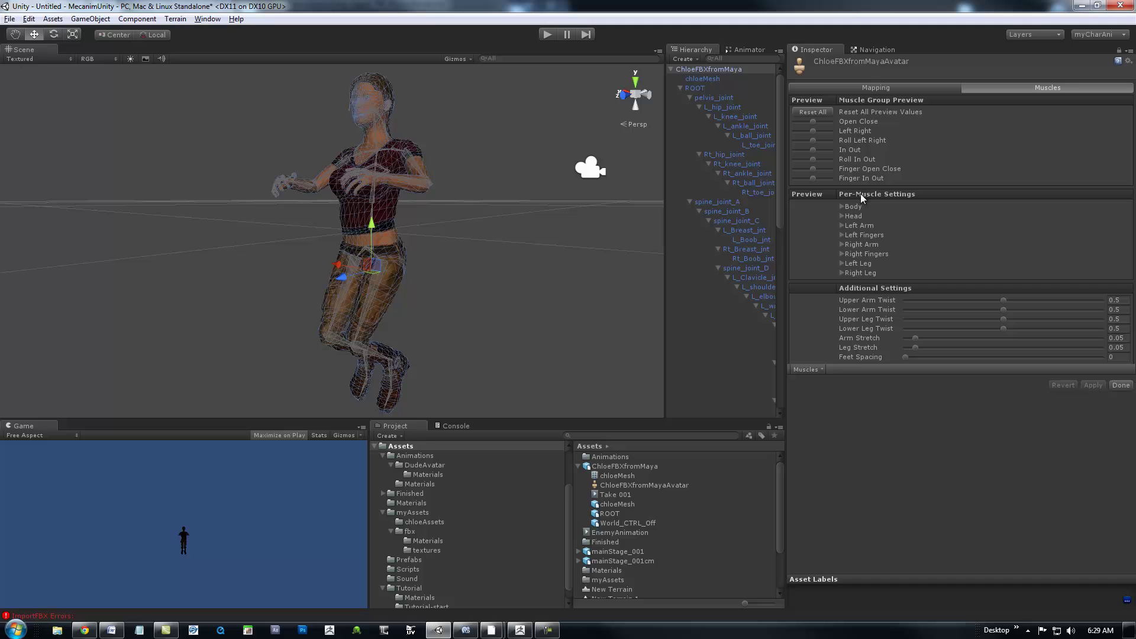
left_click_drag(509, 239, 669, 295, "alt")
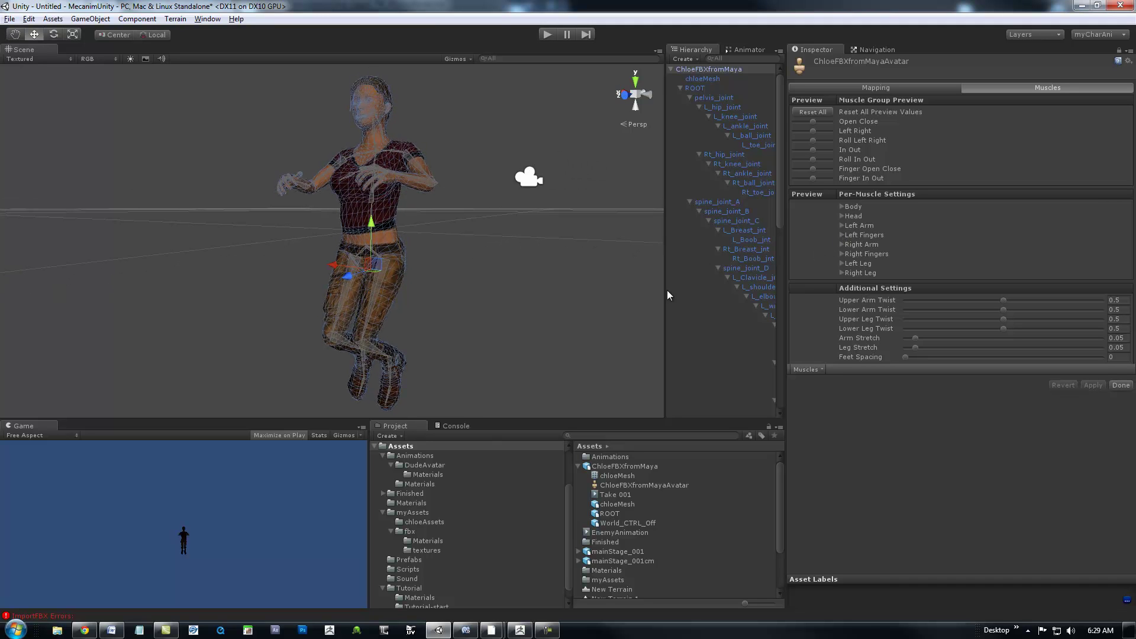
Preview the Neck Nod Down-Up muscle in the Head group, moving it both ways from its centre
left_click(842, 215)
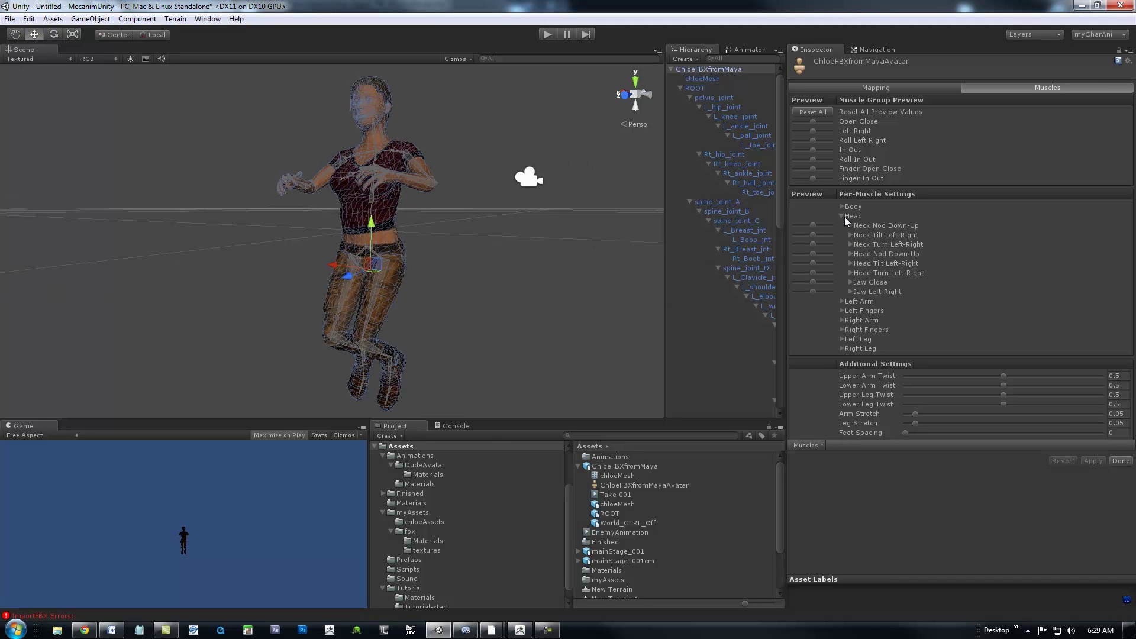
mouse_move(812, 226)
left_mouse_down()
mouse_move(828, 225)
mouse_move(809, 225)
left_mouse_up()
mouse_move(561, 261)
left_mouse_down("alt")
mouse_move(533, 286)
mouse_move(550, 275)
left_mouse_up("alt")
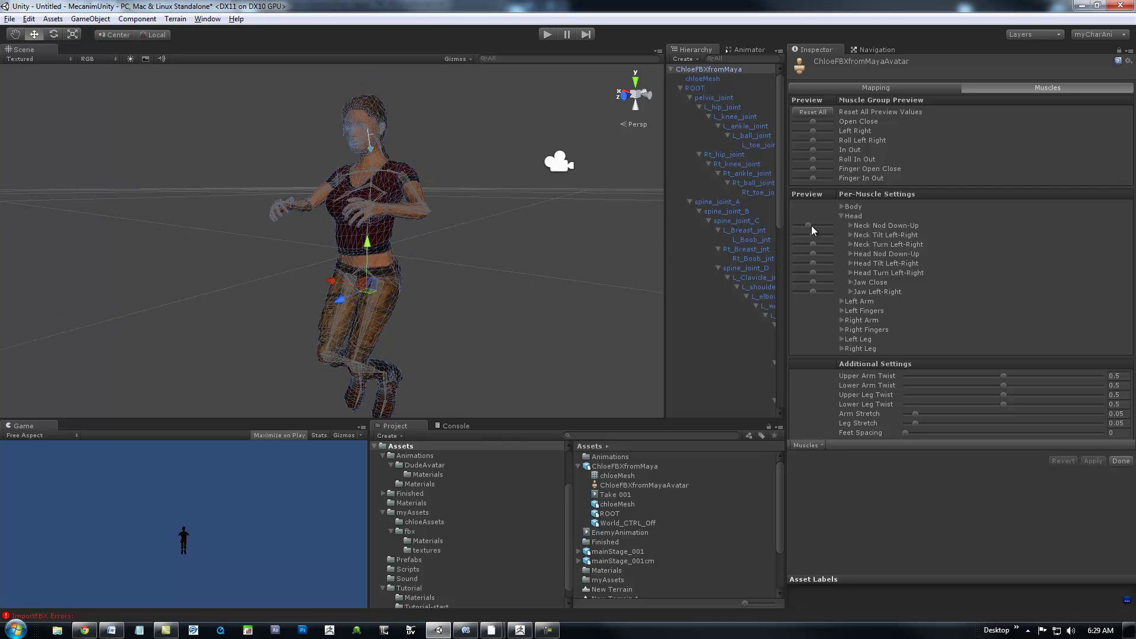
left_click_drag(811, 225, 817, 226)
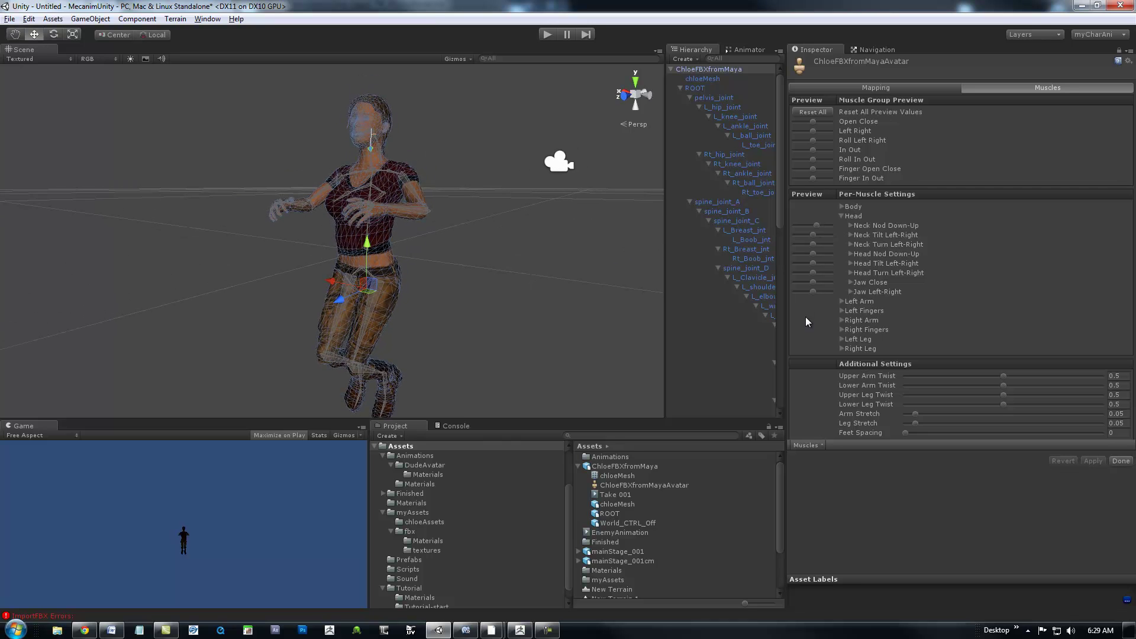
Preview the Upper Leg Front-Back muscle of Chloe's left leg and check how the mesh deforms
left_click(841, 330)
left_click(842, 329)
left_click(842, 340)
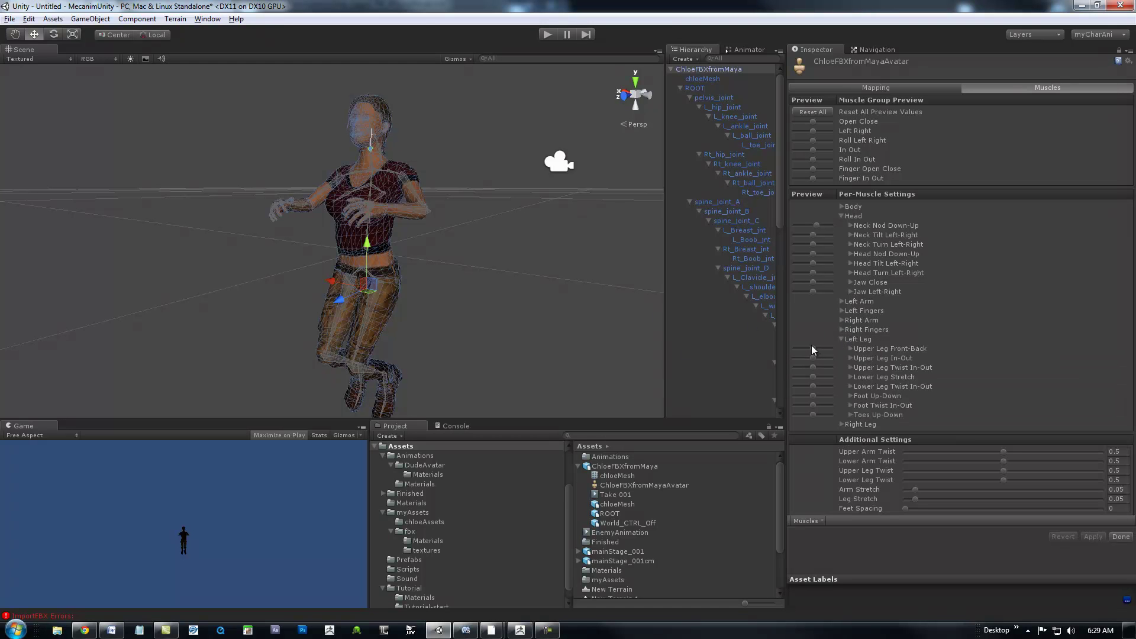
left_click_drag(811, 346, 812, 347)
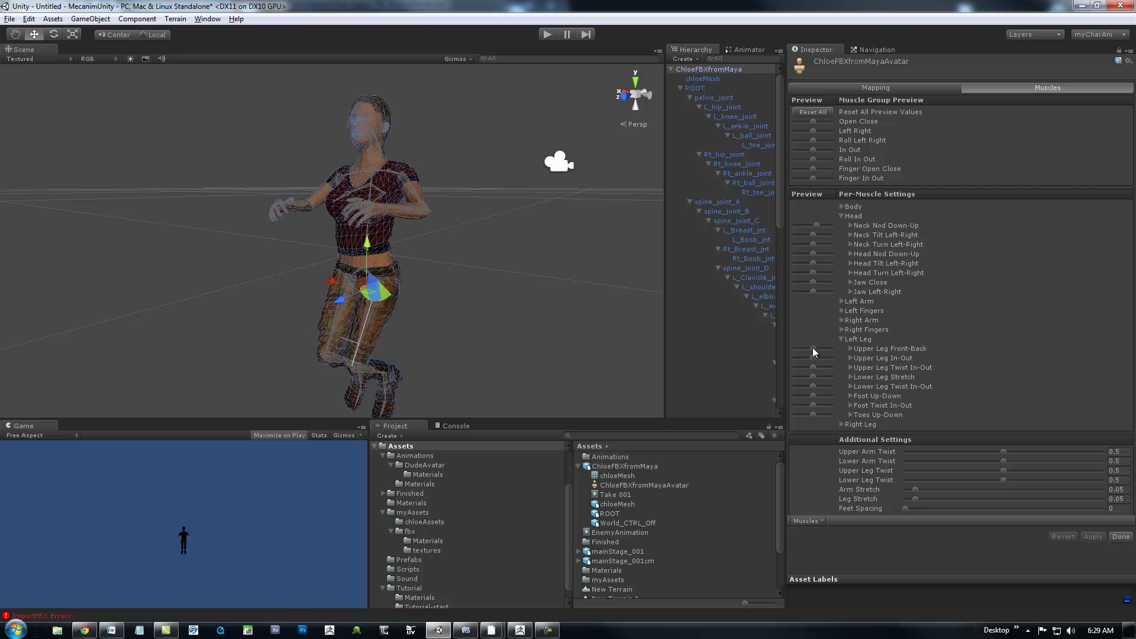
middle_click_drag(559, 306, 514, 261)
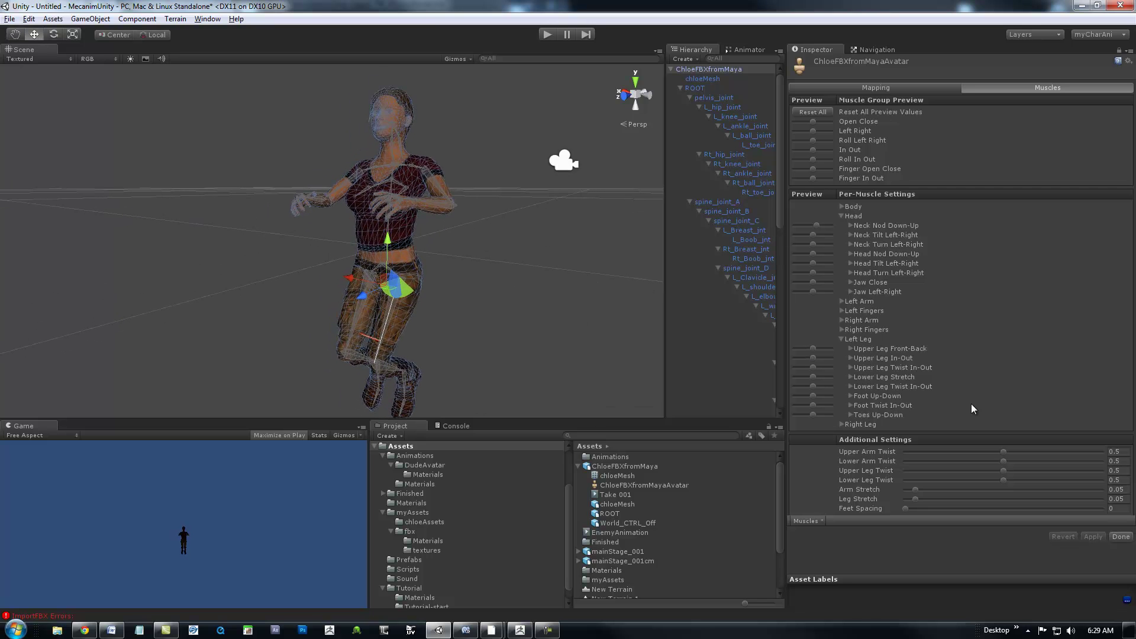
Finish Chloe's avatar configuration, return to the Tutorial-start scene and look around the arena
left_click(1121, 537)
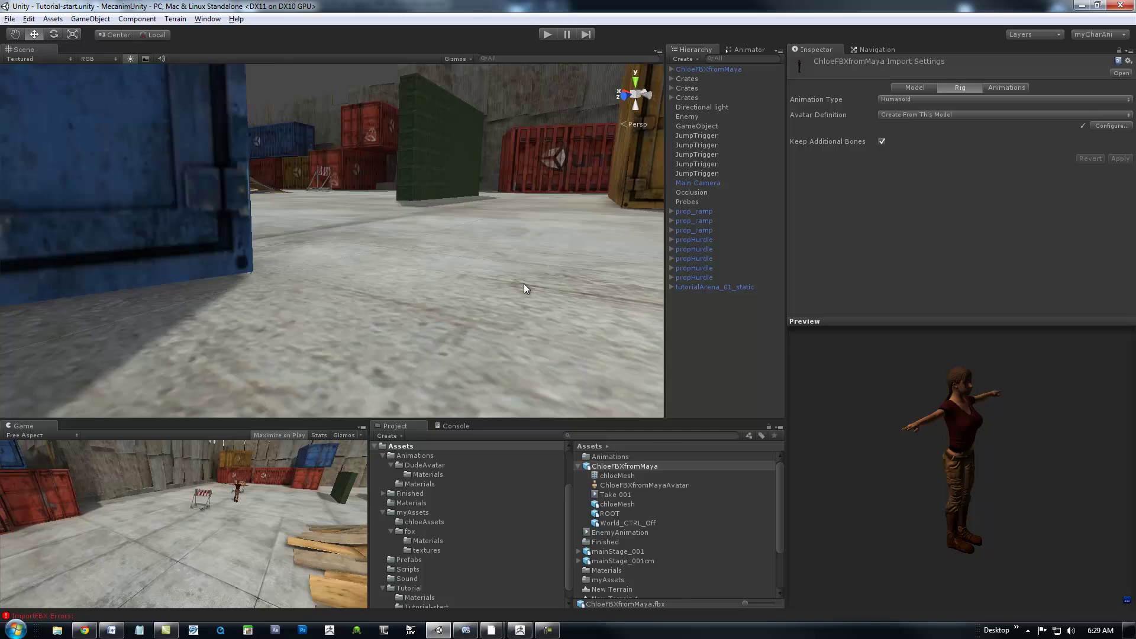
left_click_drag(571, 266, 367, 201, "alt")
left_click_drag(472, 240, 294, 216, "alt")
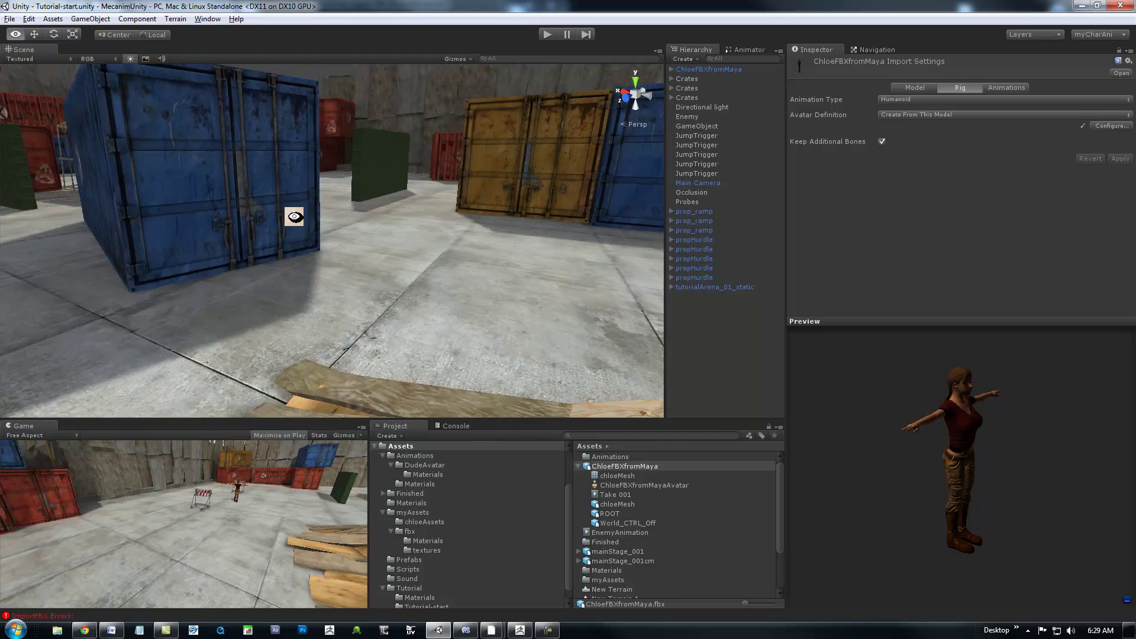
right_click_drag(295, 216, 468, 244)
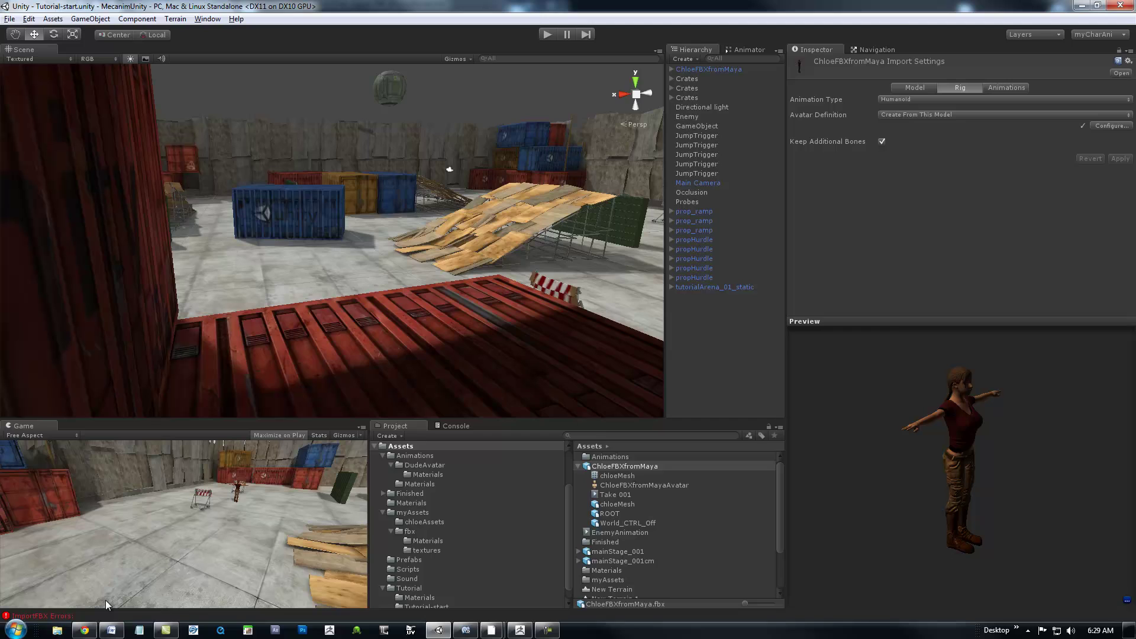
Switch to the Word document with the Unity Mecanim video links and the MecanimTute.zip address, and narrow its window slightly
left_click(110, 631)
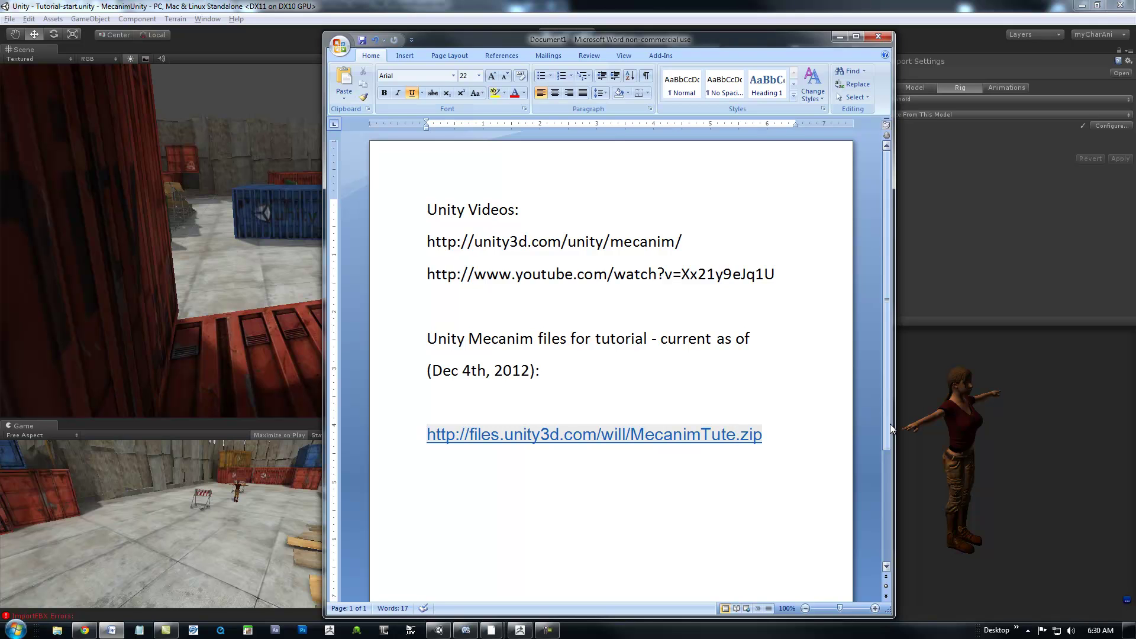
left_click_drag(893, 429, 888, 428)
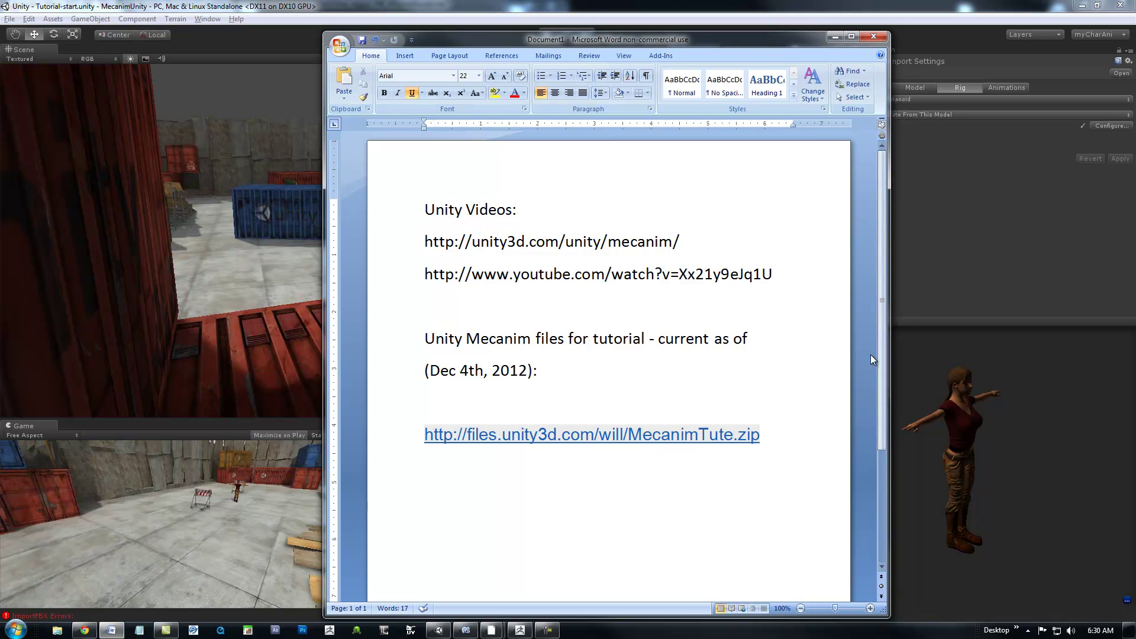